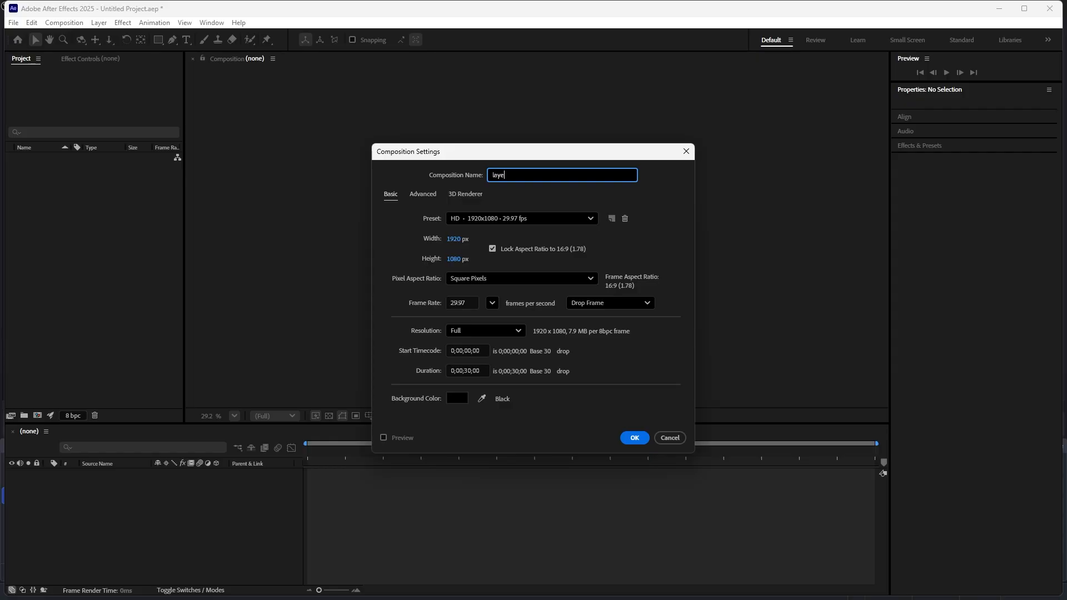
- Name the new composition "layers and timeline" and create it with the HD 1920x1080 29.97 fps settings
text(and timeline)
click(634, 438)
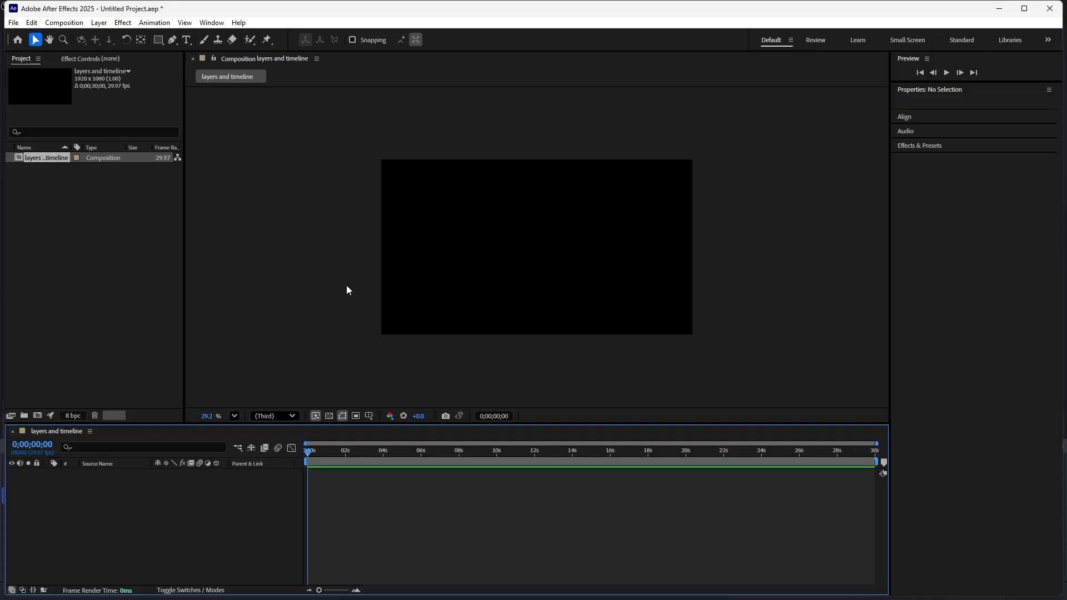
- Import 3D ROTATION_2.mp4, the superepic MP3 track, kids fan.jpg, text.mp4 and truly.mp4 from the "layers and time line" folder as footage
click(233, 270)
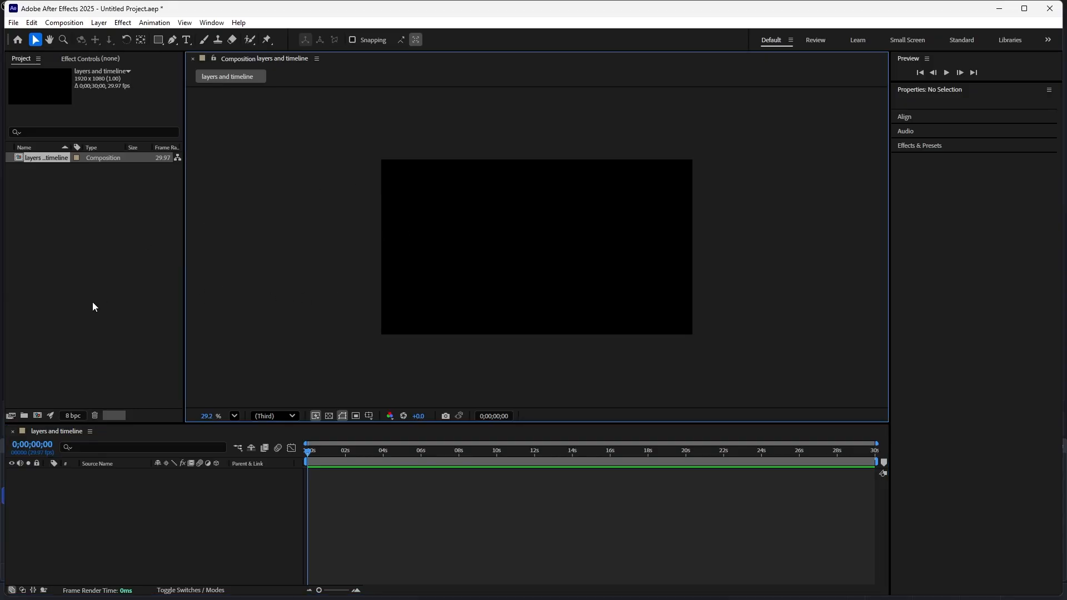
click(88, 274)
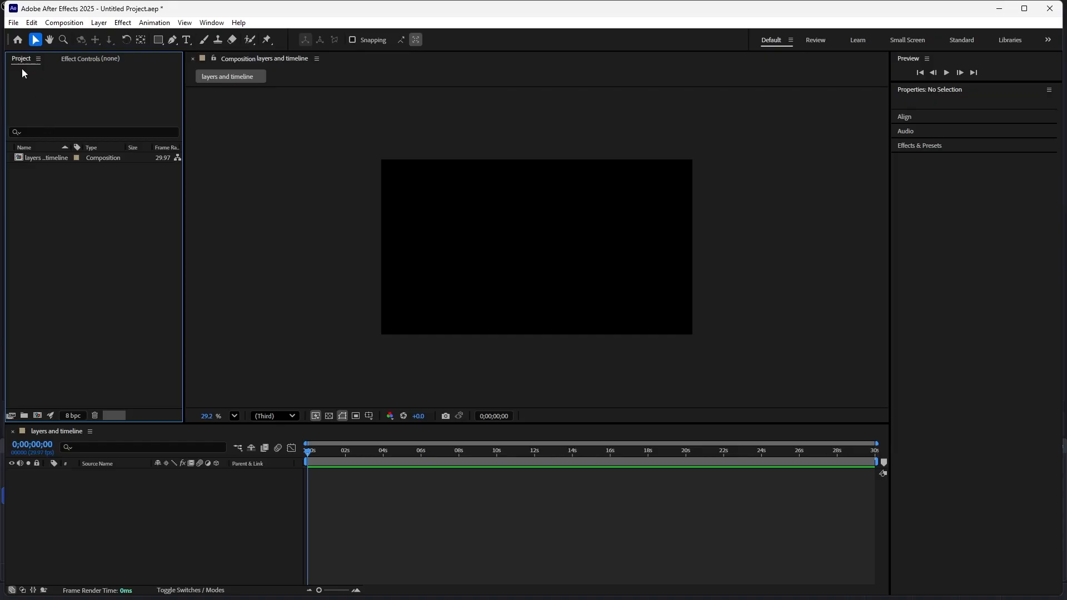
right_click(87, 261)
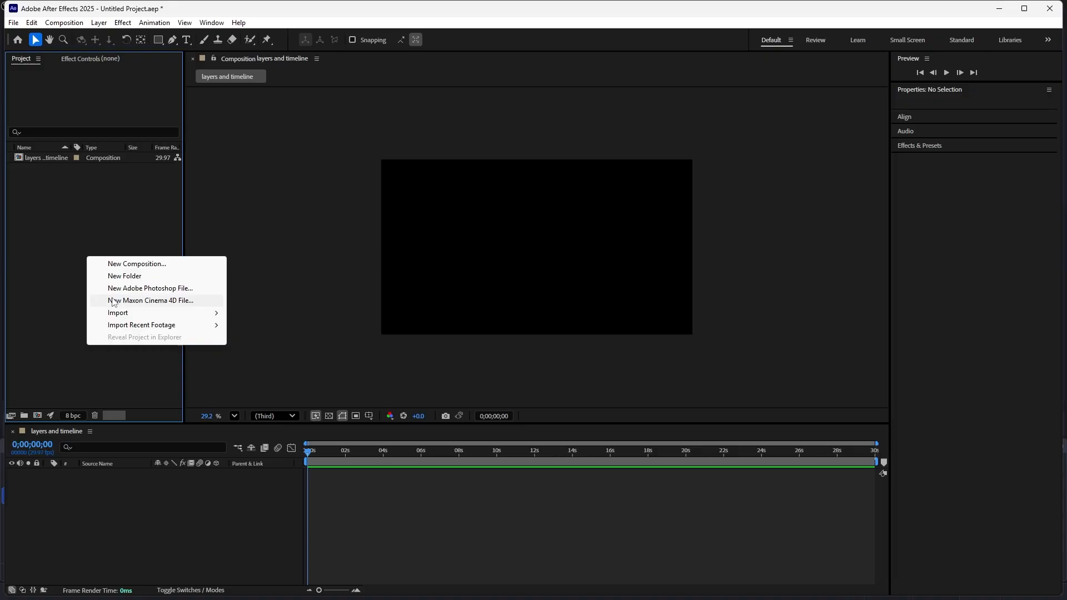
mouse_move(214, 313)
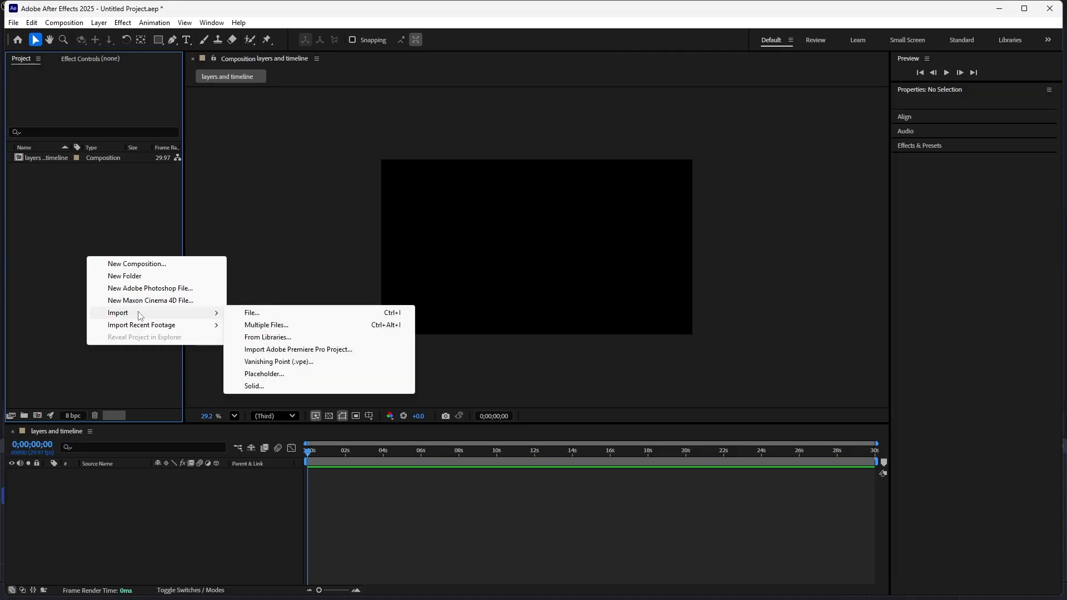
click(249, 315)
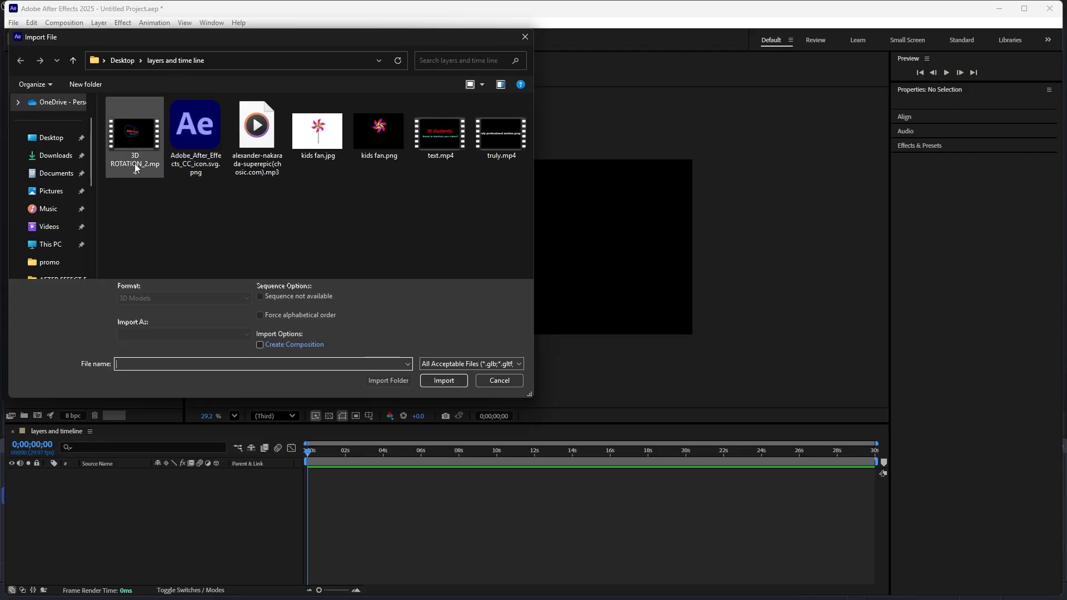
click(340, 153)
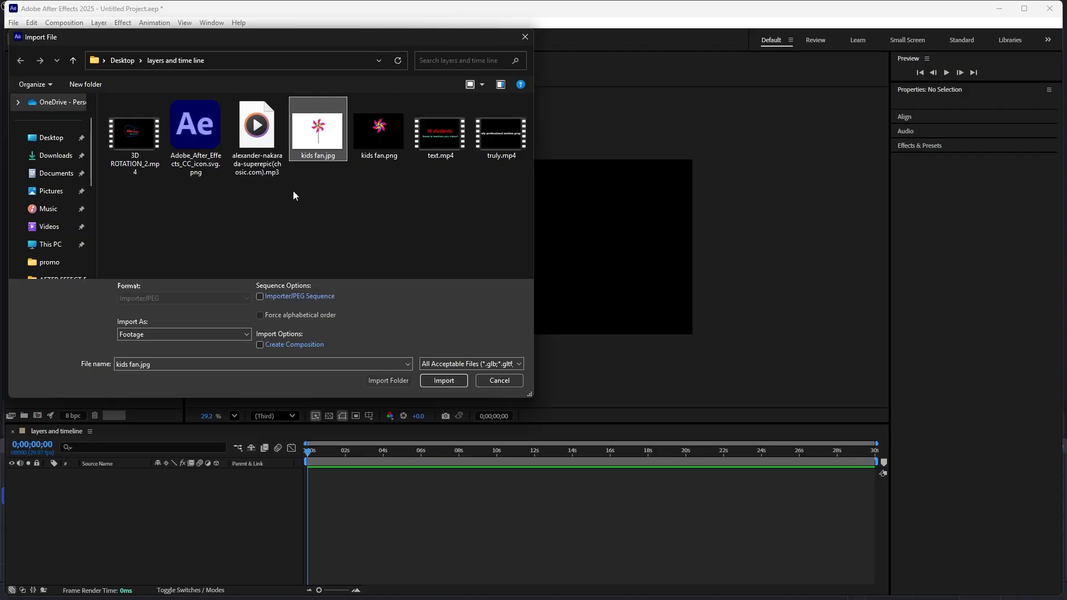
ctrl+click(261, 166)
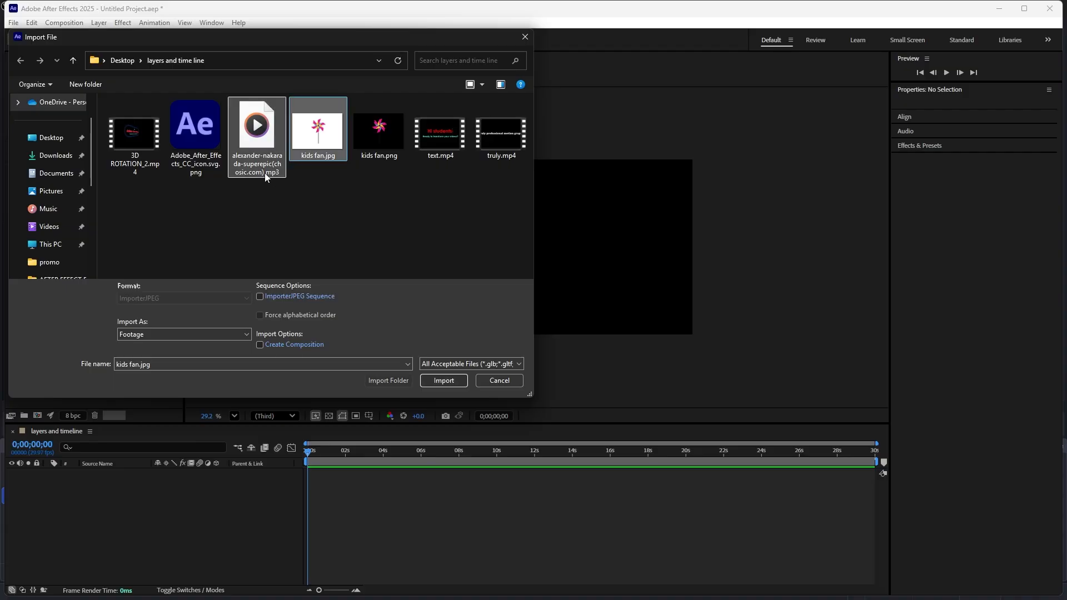
ctrl+click(437, 158)
ctrl+click(498, 158)
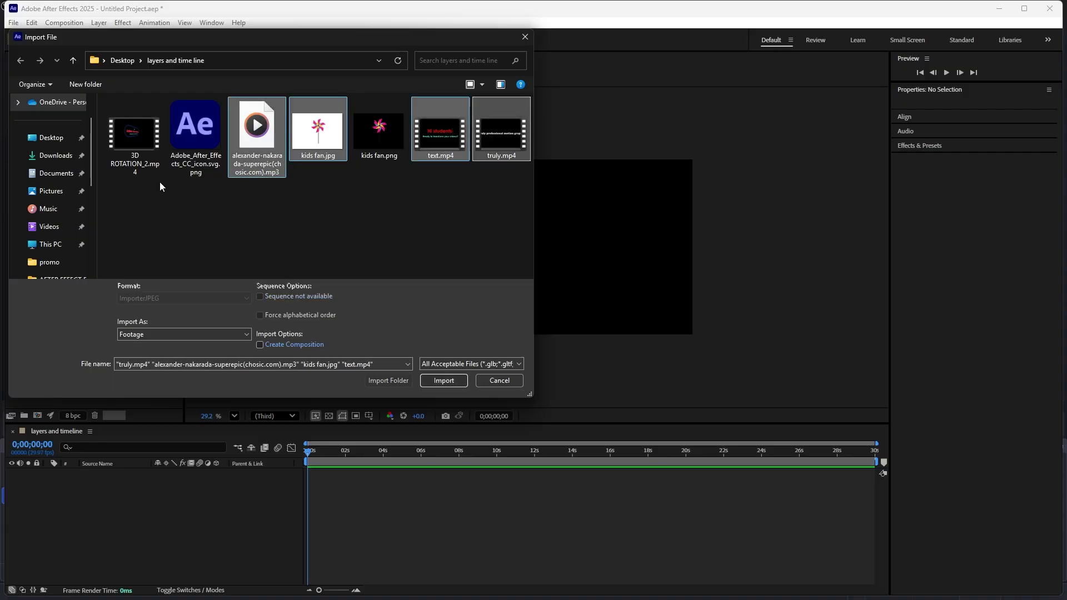
ctrl+click(135, 169)
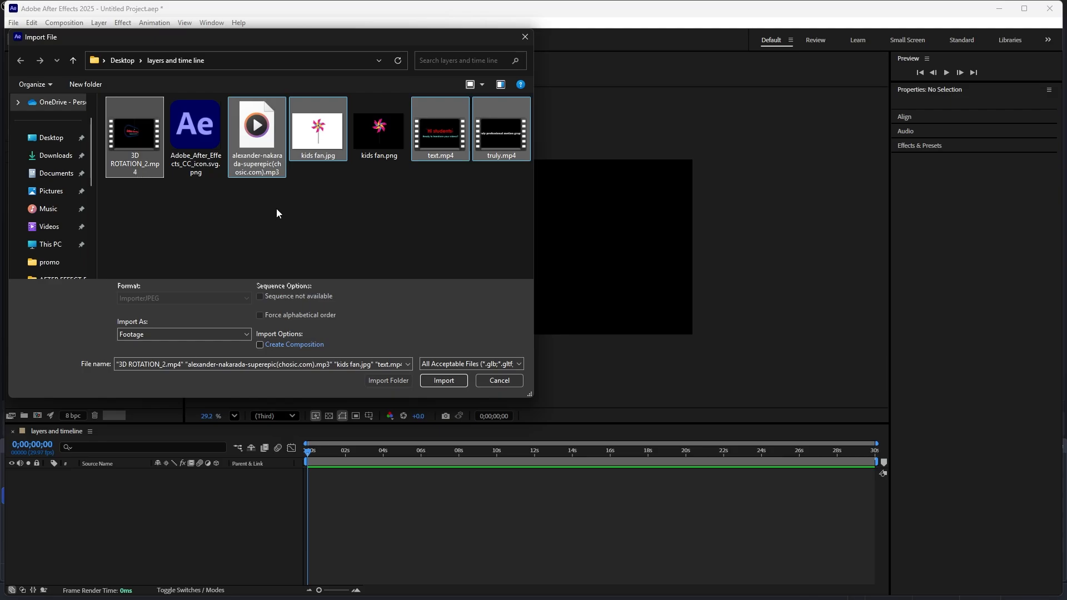
click(432, 381)
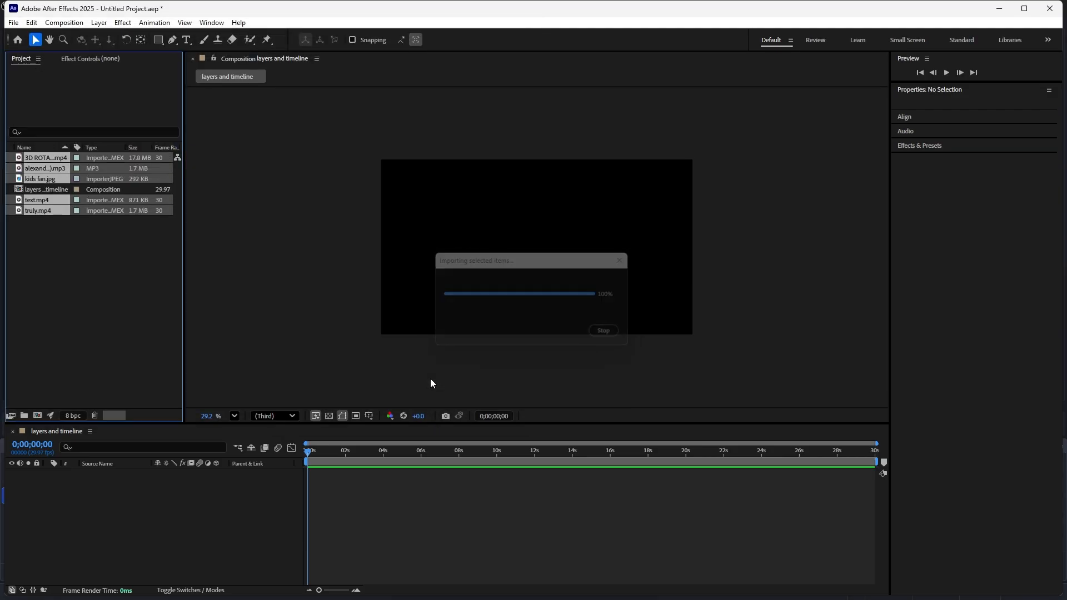
- Switch the project items' name sorting to descending and back to ascending order
click(95, 272)
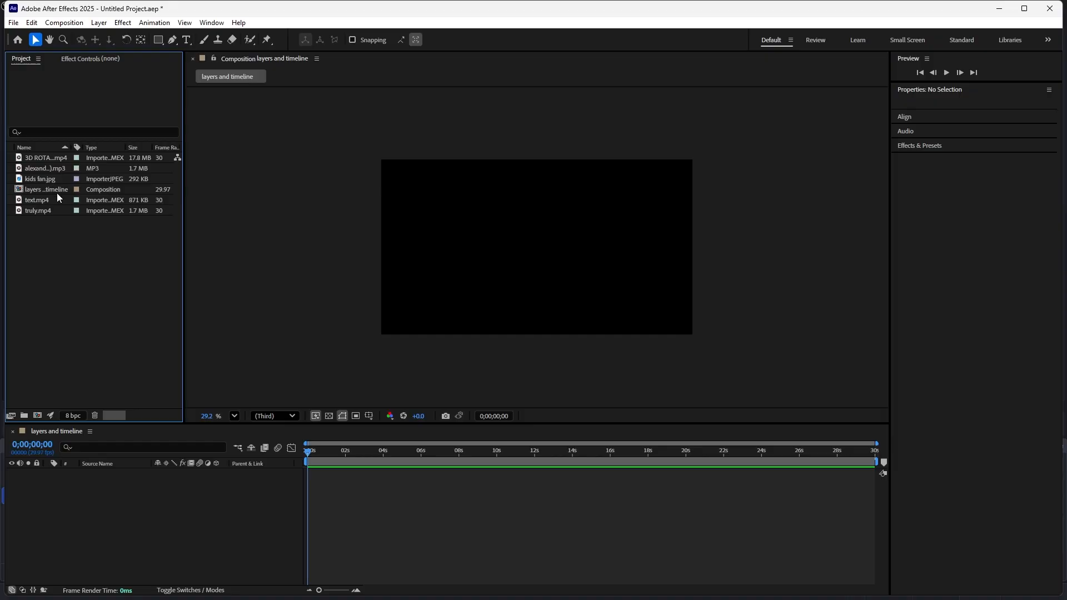
click(64, 149)
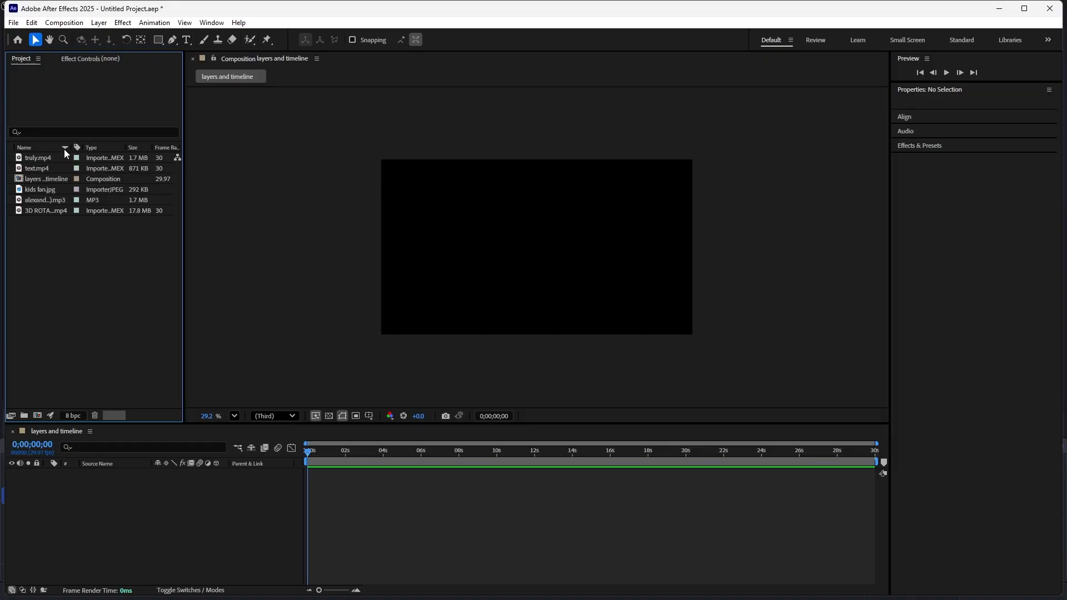
click(65, 149)
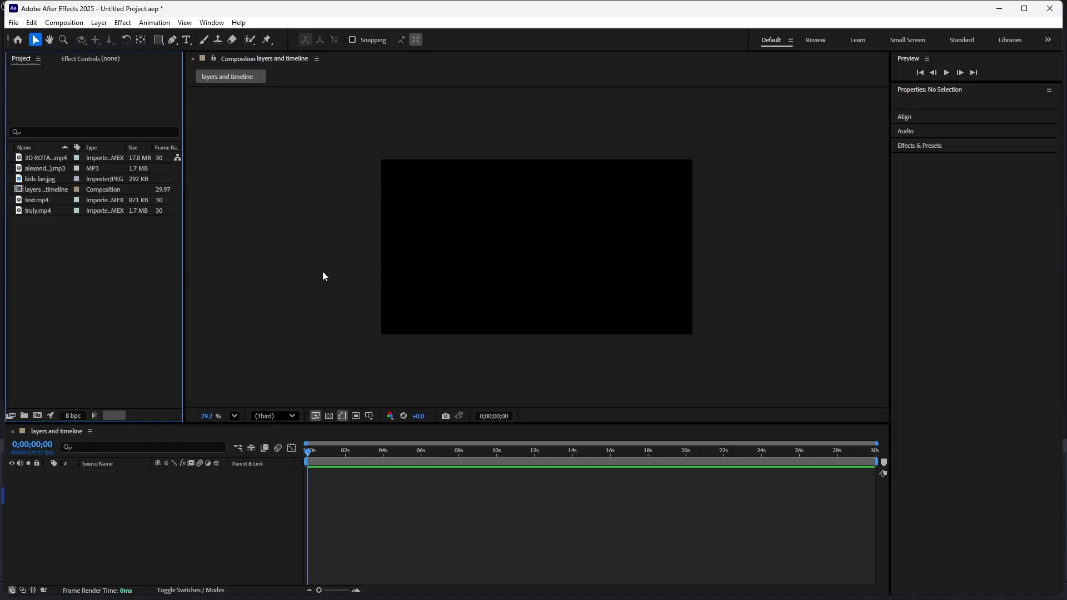
click(335, 288)
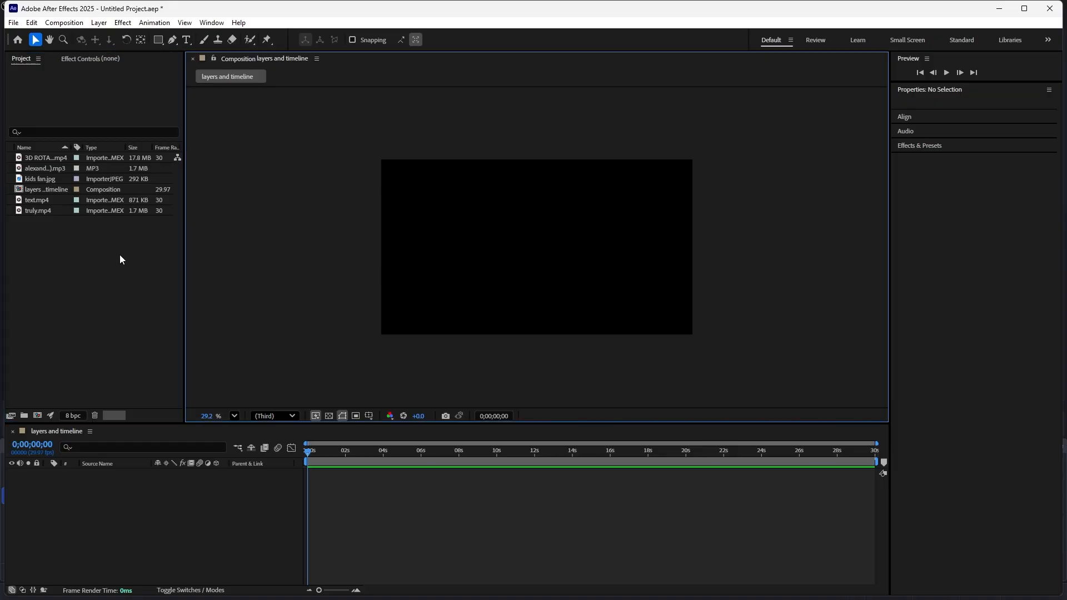
- Add 3D ROTATION_2.mp4 to the composition as a layer and center it in the frame at position 960, 540
click(38, 159)
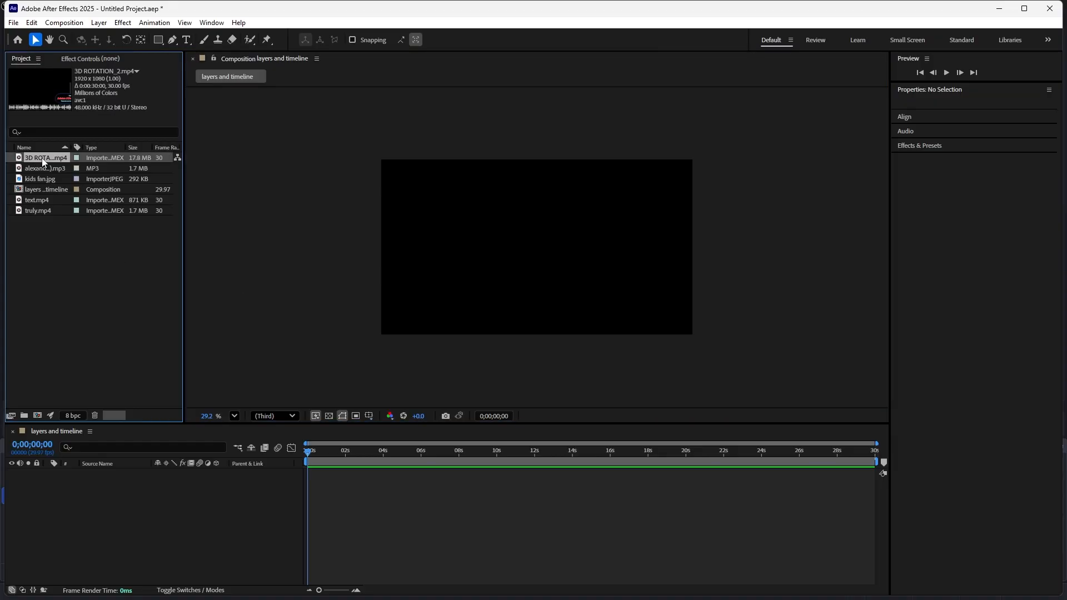
drag(43, 162, 481, 266)
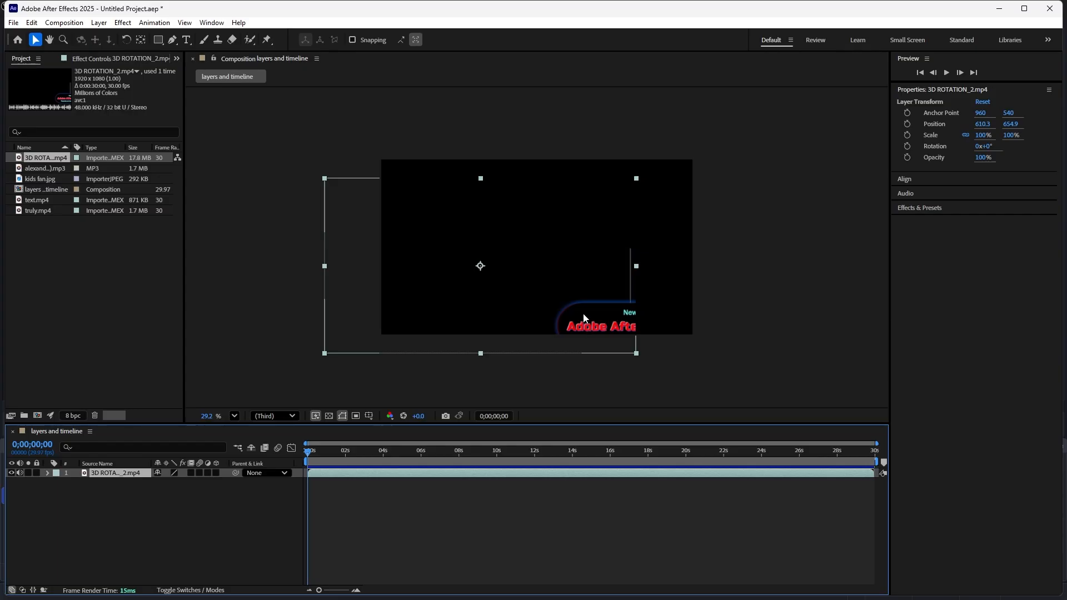
mouse_move(586, 317)
mouse_down()
mouse_move(580, 292)
mouse_move(548, 281)
mouse_move(529, 302)
mouse_move(587, 305)
mouse_move(568, 313)
mouse_up()
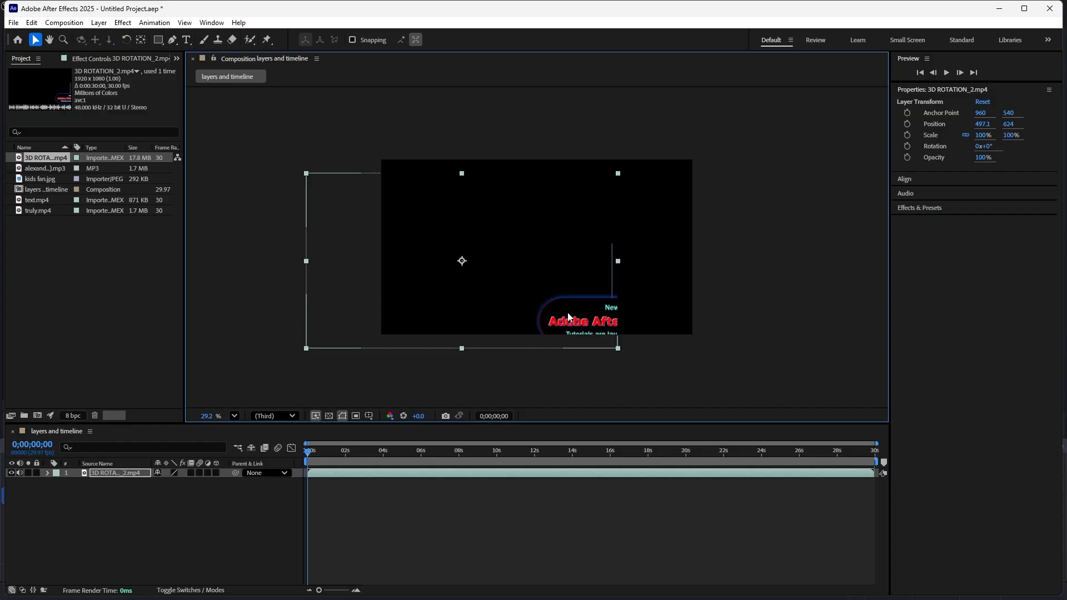
key(ctrl+Home)
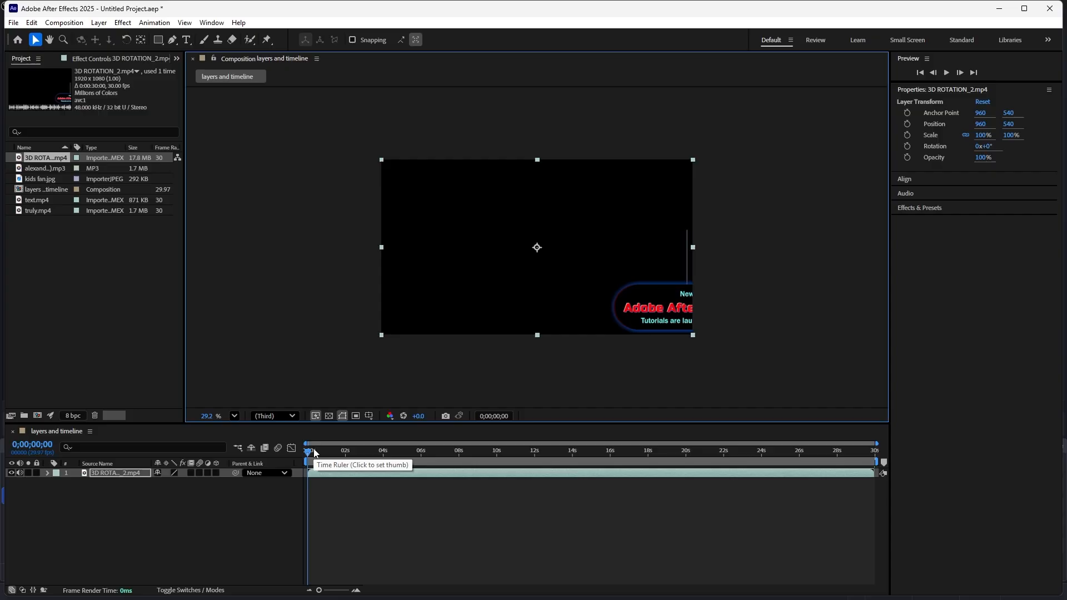
- Preview the opening seconds of the composition and return the playhead to the first frame
key(space)
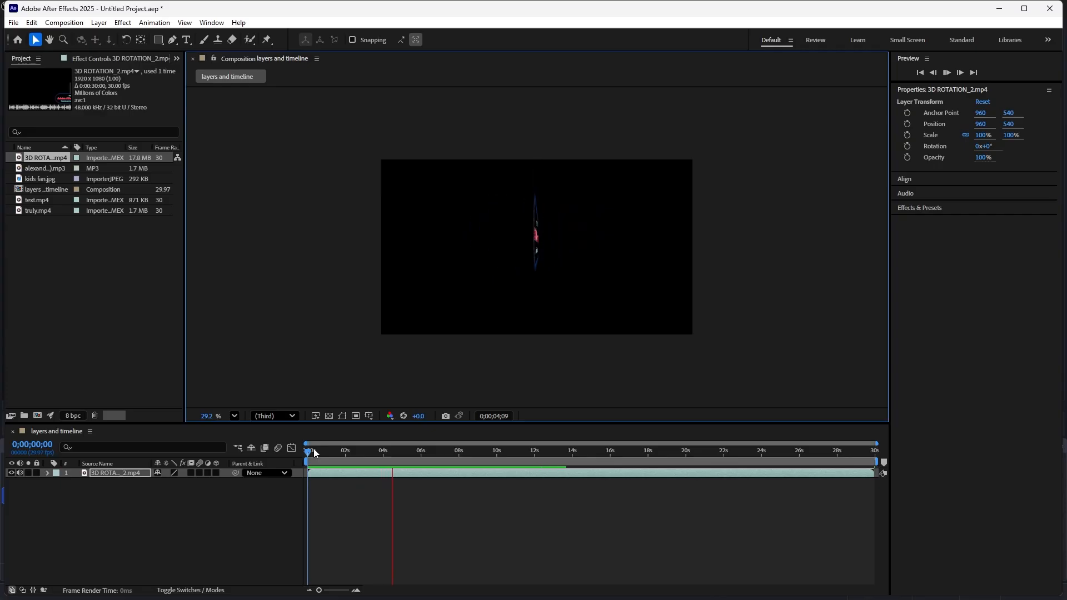
key(space)
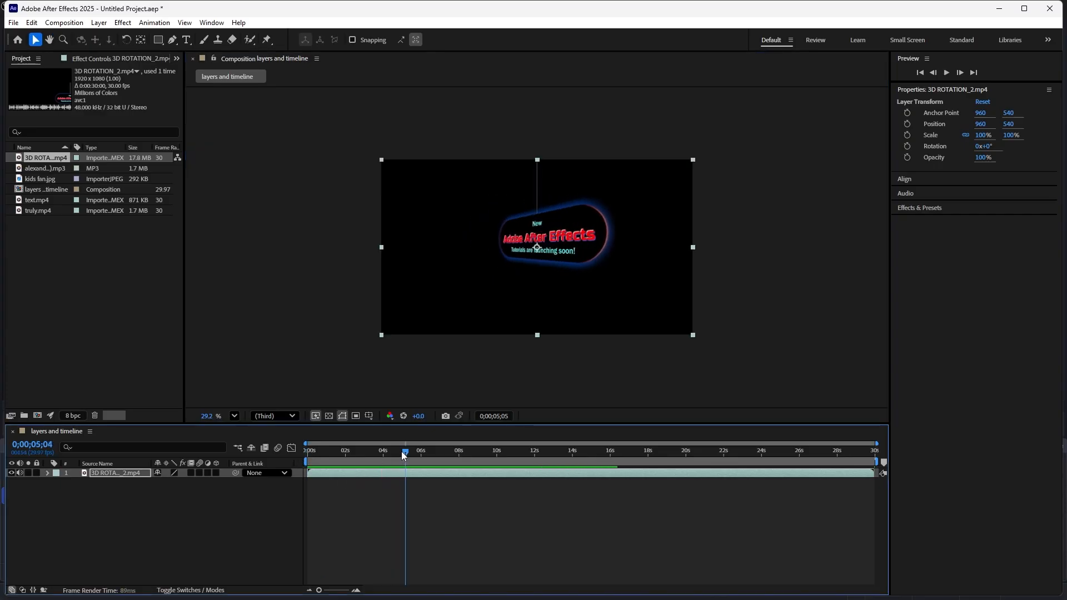
key(Home)
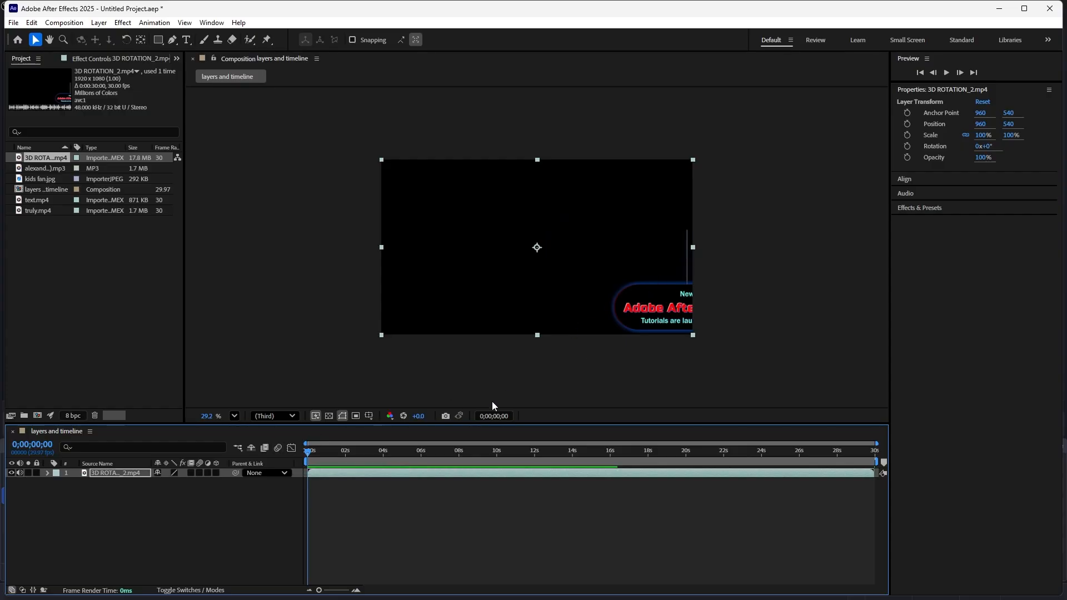
- Split the 3D ROTATION_2.mp4 layer at 0;00;00;03 to separate its unwanted opening frames
click(311, 452)
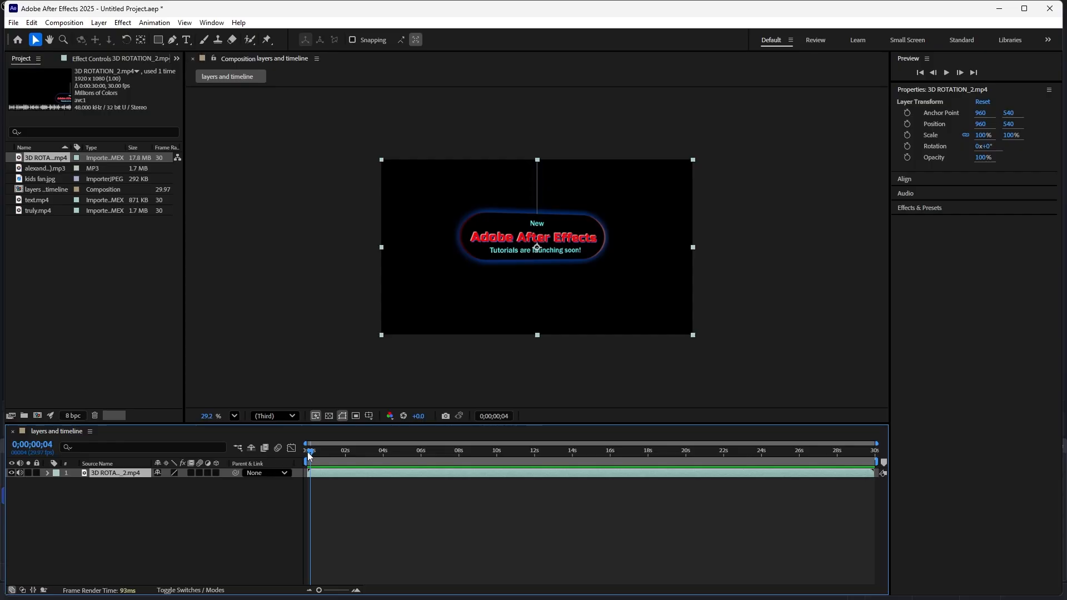
key(Home)
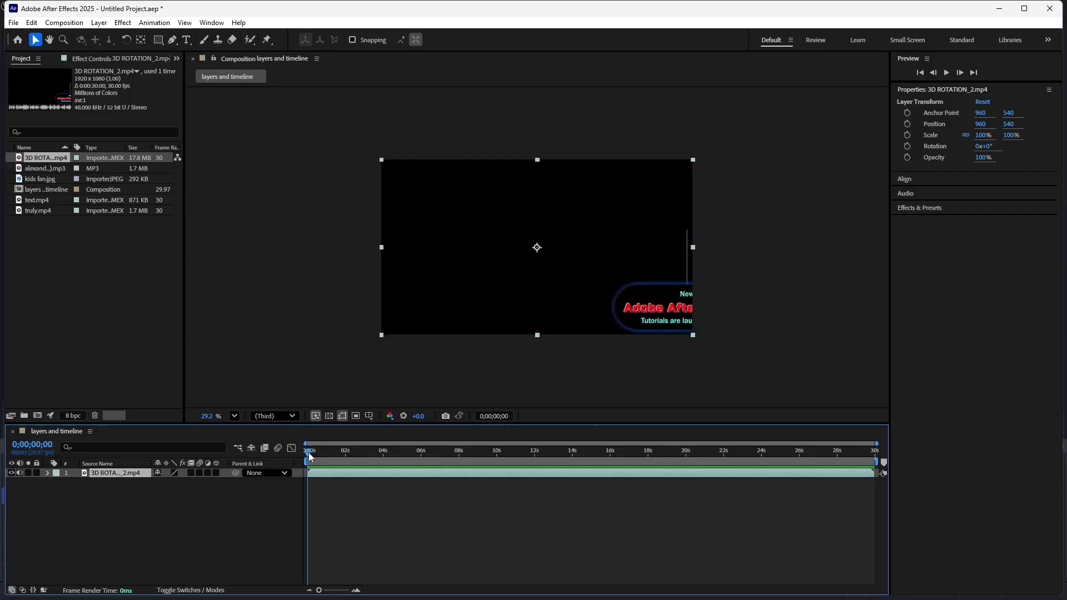
click(309, 457)
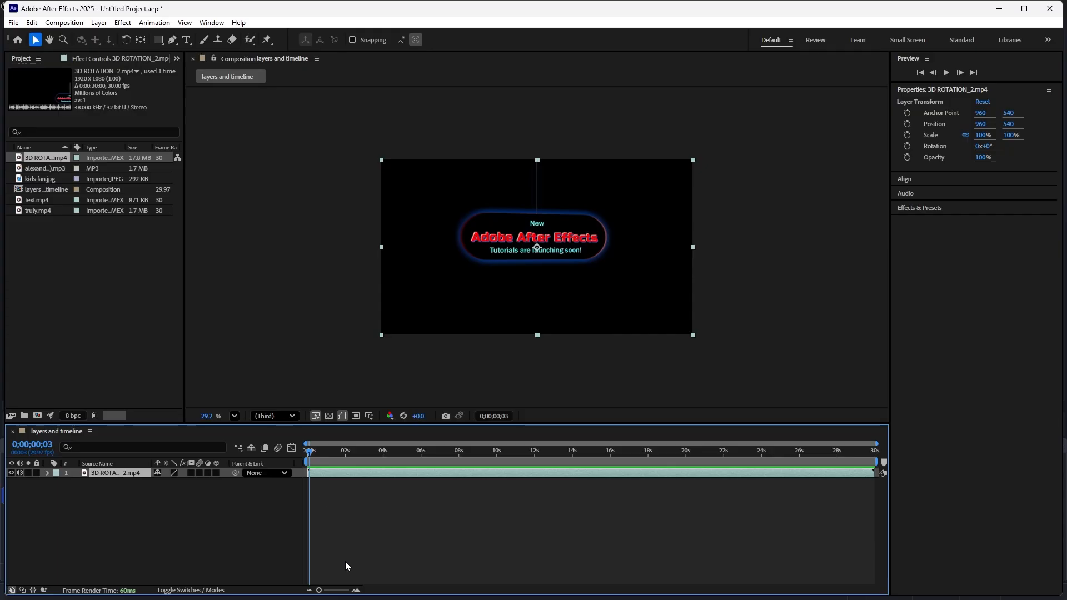
drag(319, 590, 348, 593)
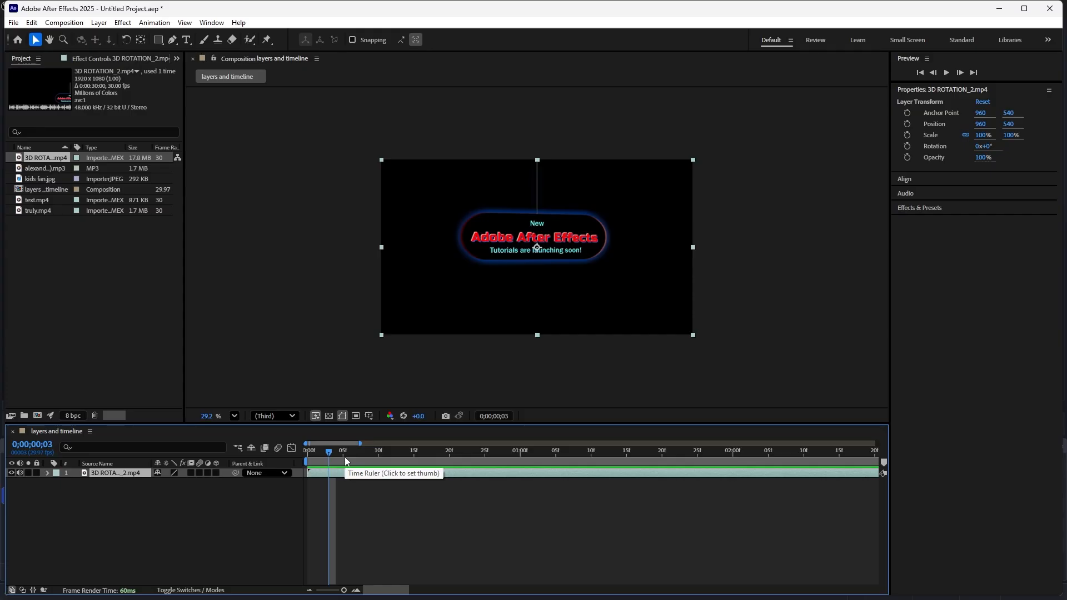
key(ctrl+d)
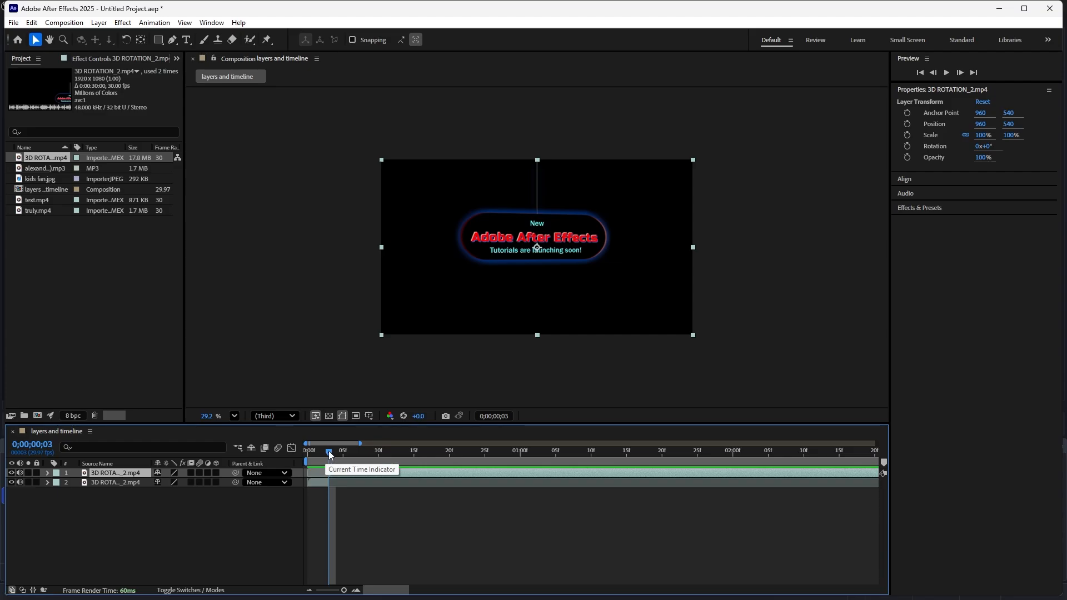
- Delete the short segment before the split and slide the remaining 3D ROTATION_2.mp4 clip back to the start of the timeline
drag(328, 452, 337, 456)
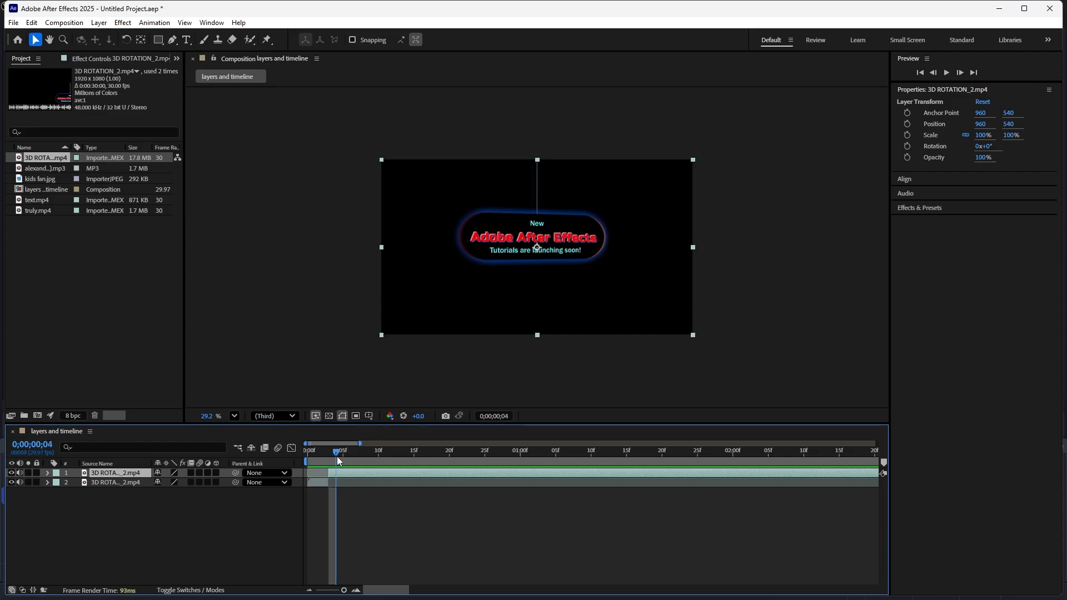
click(73, 489)
click(318, 484)
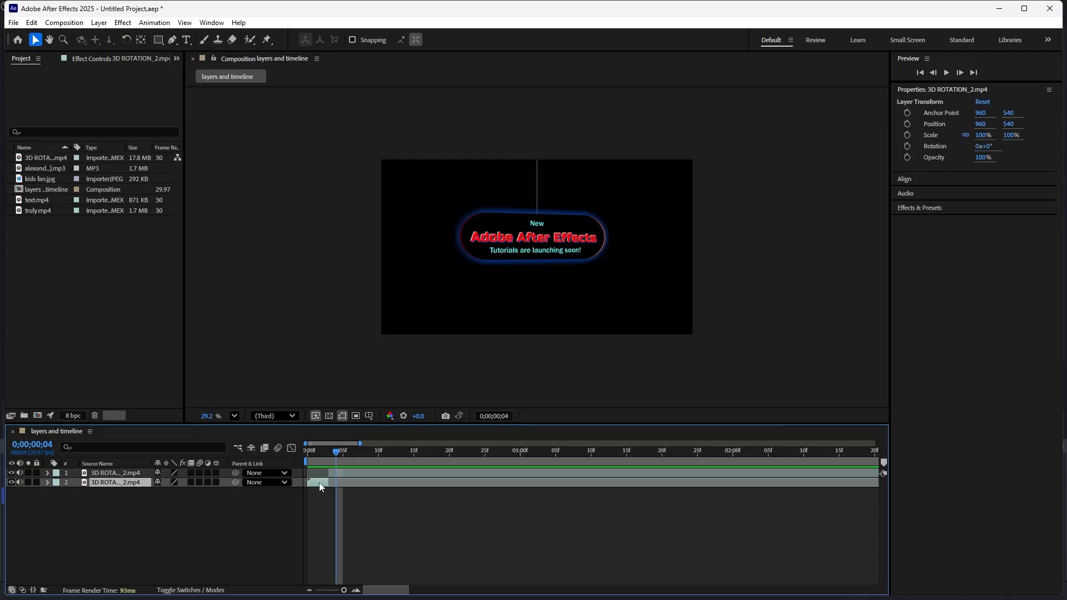
key(Delete)
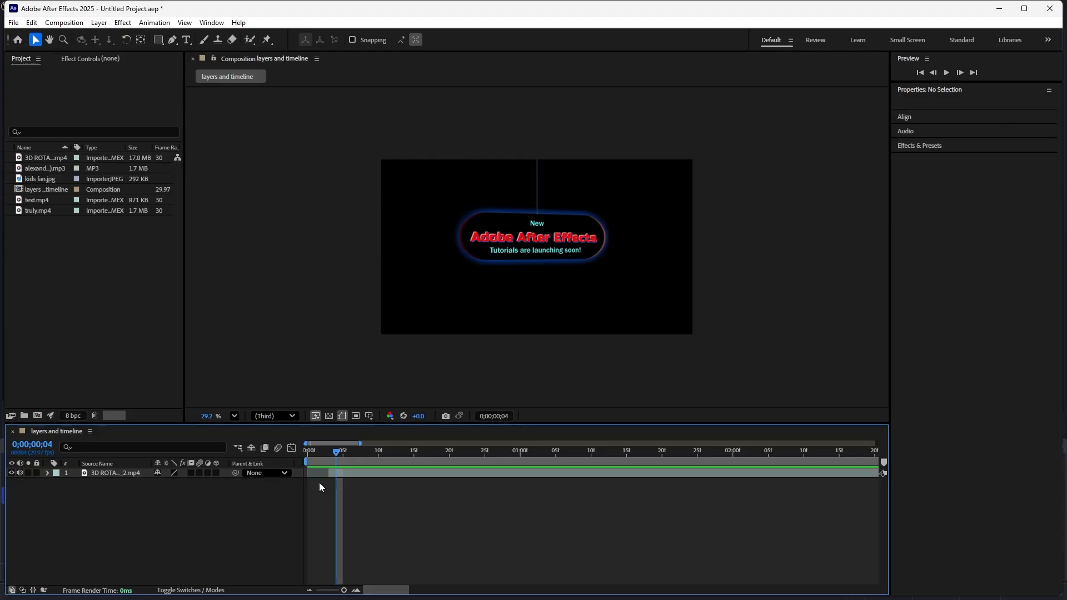
click(353, 472)
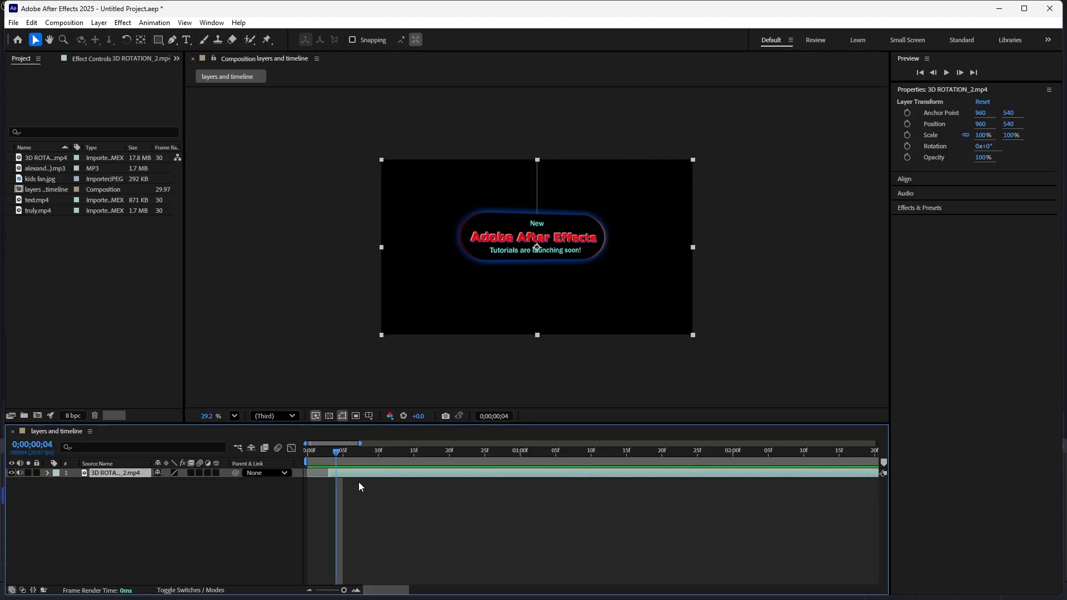
drag(377, 472, 348, 474)
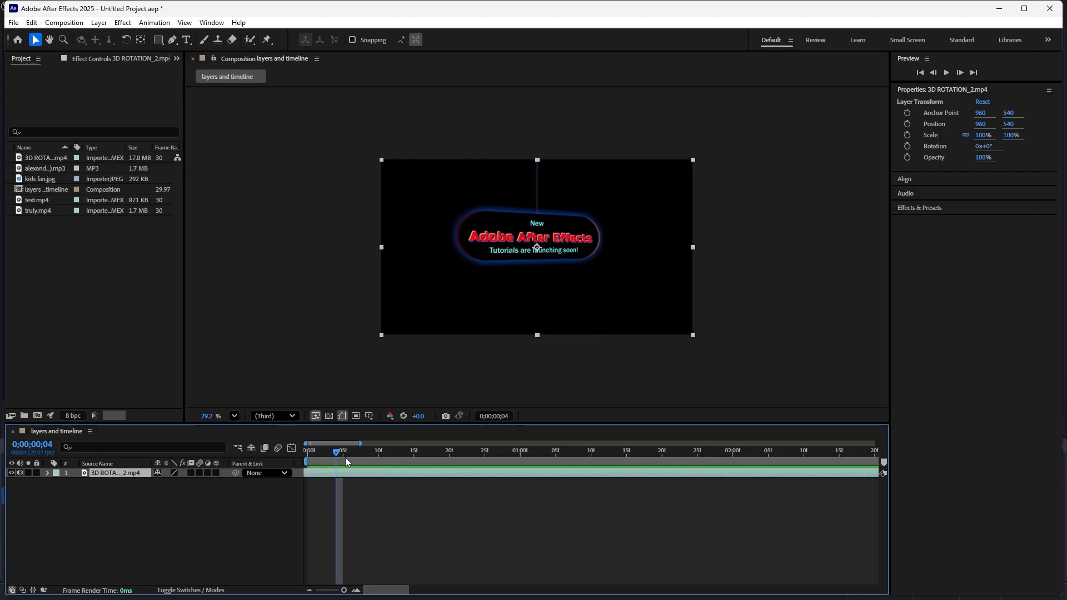
- Preview the trimmed clip from the beginning and return the playhead to 0;00;00;00
drag(336, 453, 279, 451)
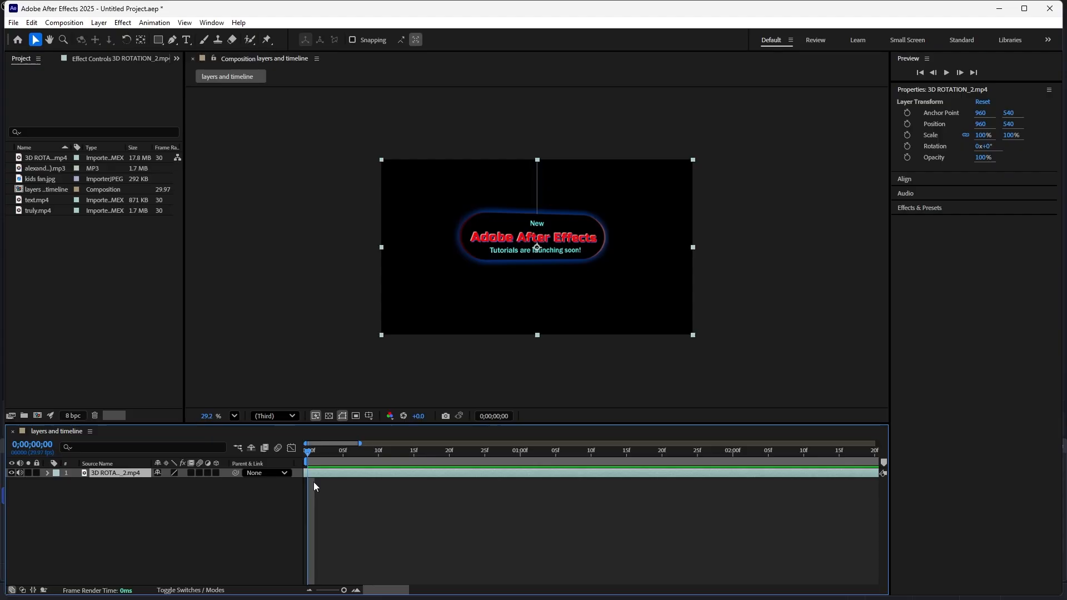
key(space)
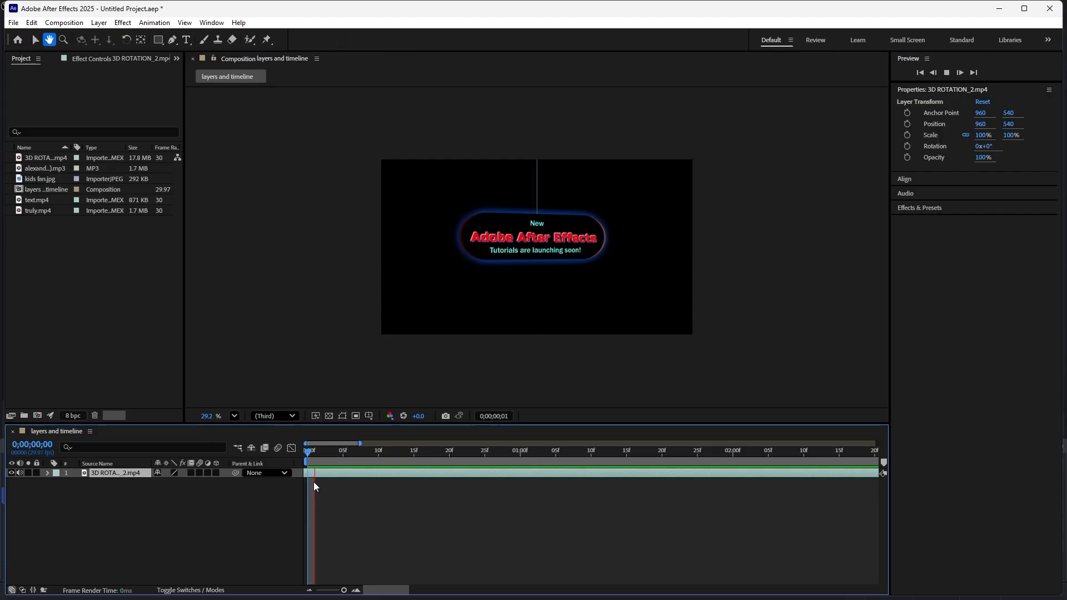
key(space)
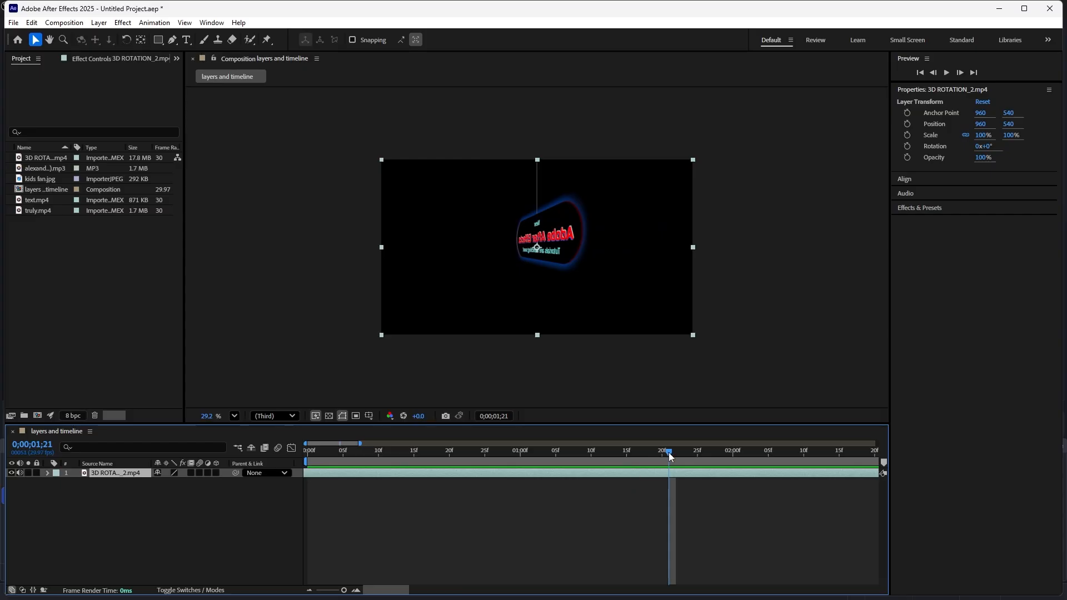
drag(669, 452, 254, 463)
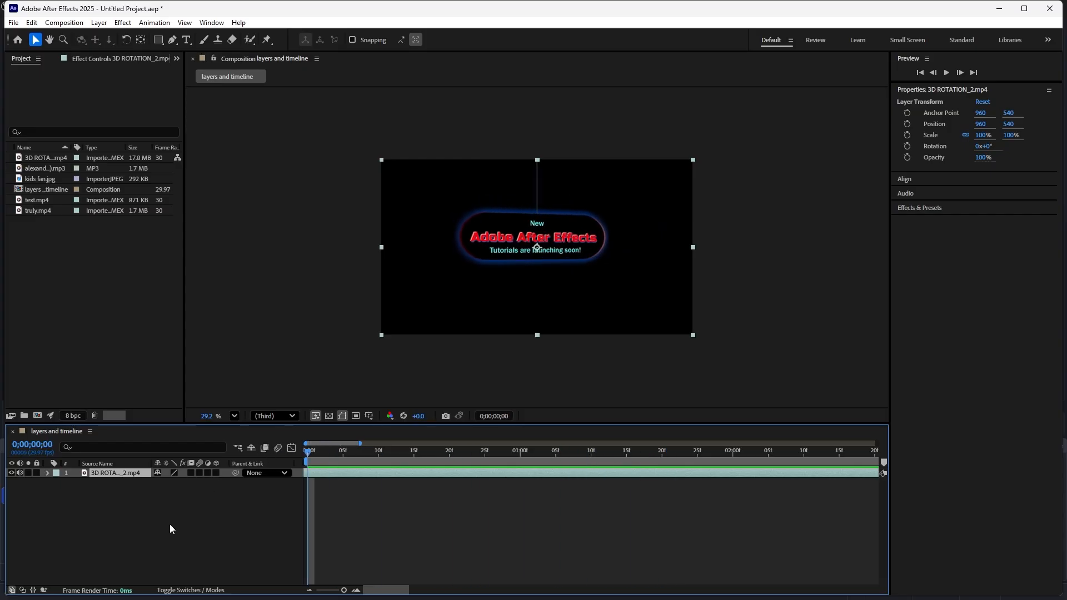
- Add the MP3 audio file to the composition above the 3D ROTATION_2.mp4 layer
click(107, 333)
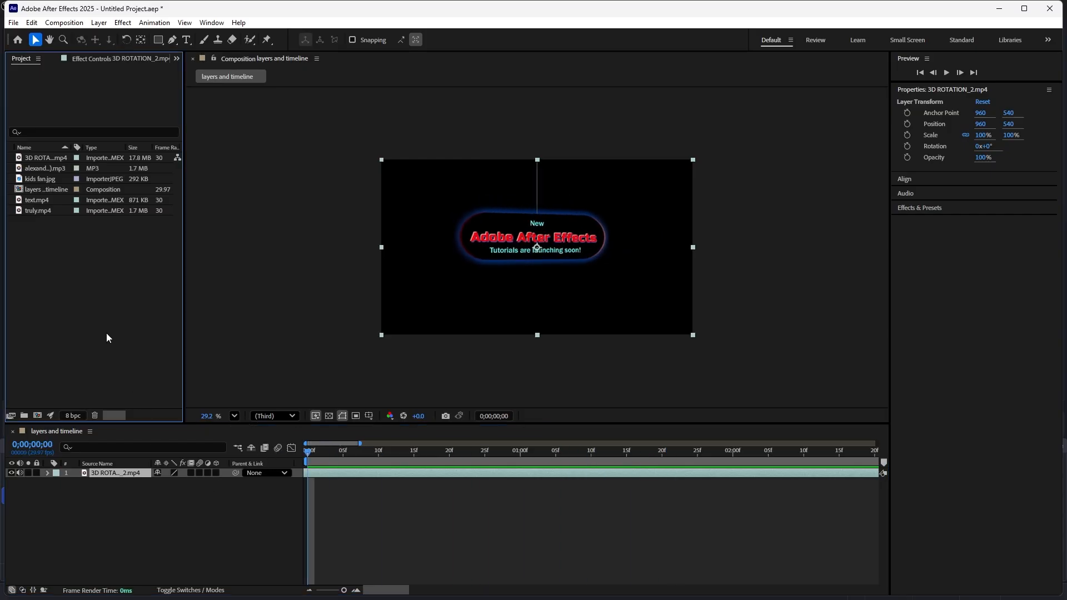
click(44, 169)
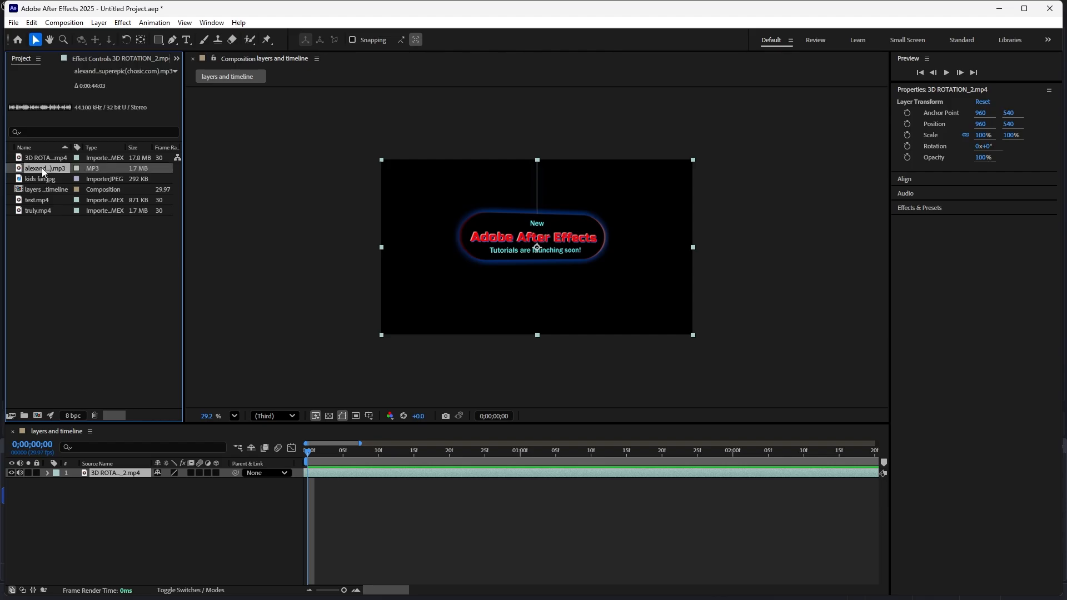
drag(43, 171, 99, 221)
drag(331, 358, 331, 358)
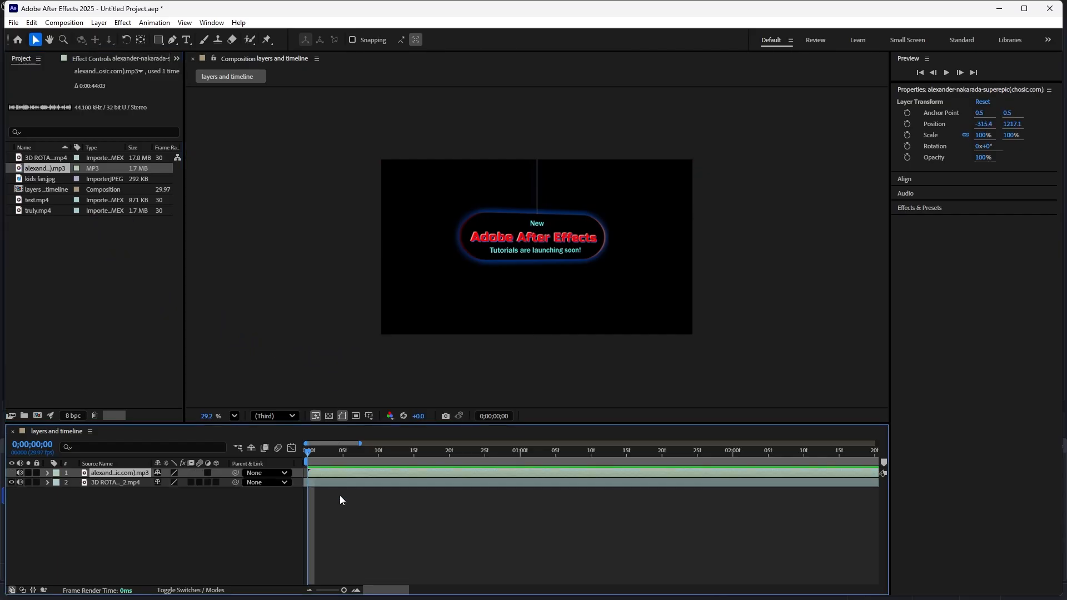
click(355, 590)
click(495, 541)
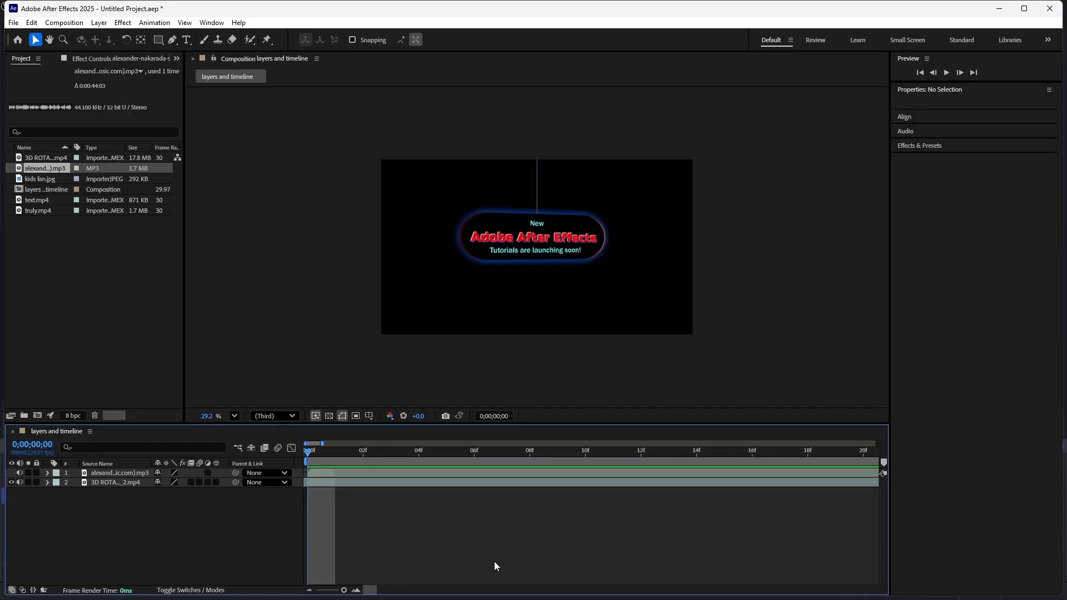
- Preview the composition with its audio layer and return the playhead to 0;00;00;00
key(space)
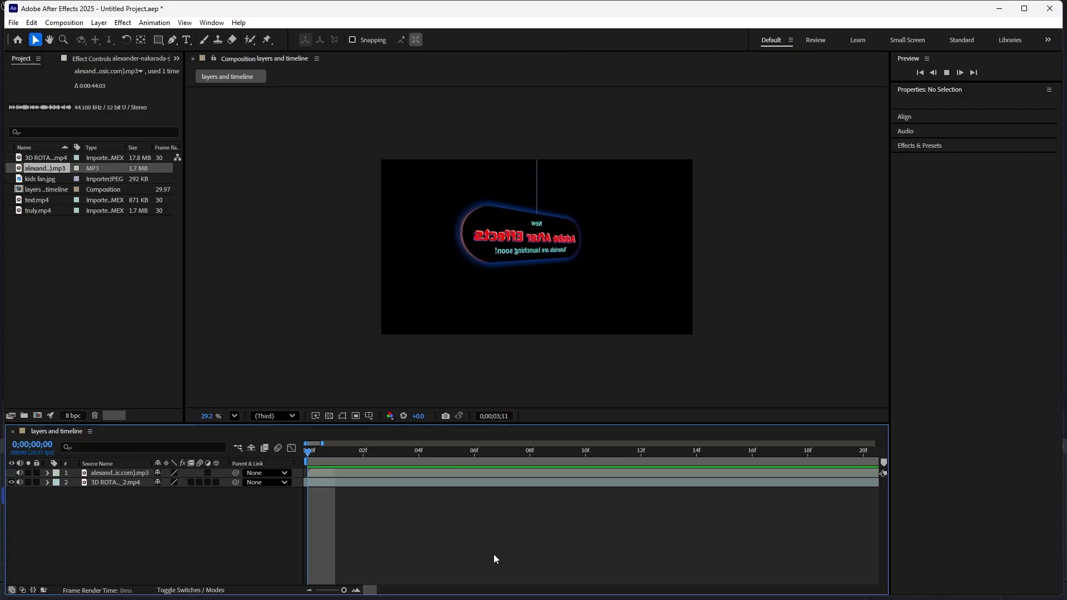
key(space)
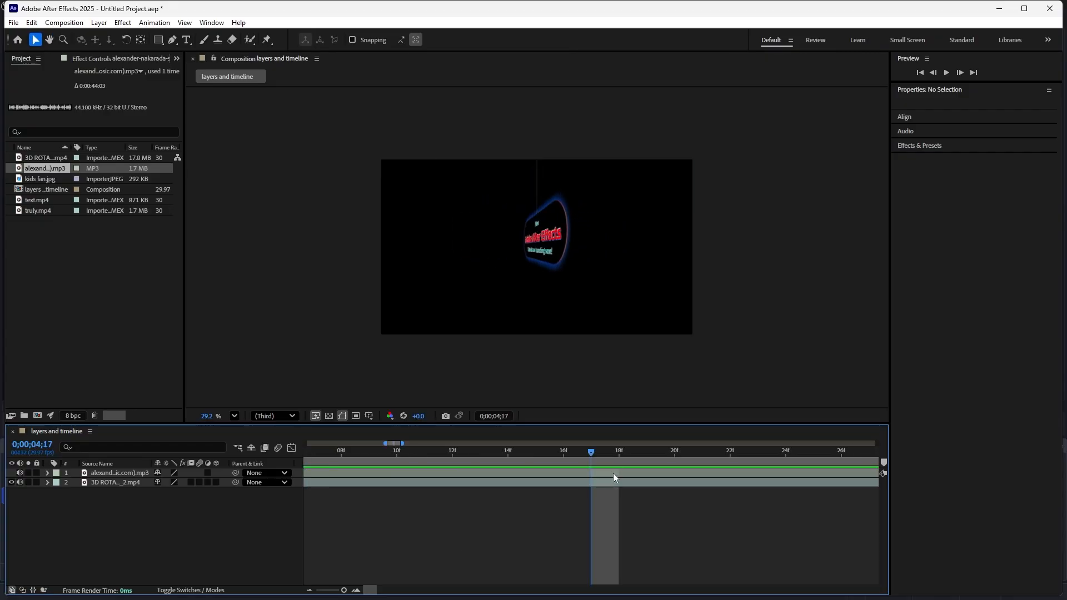
drag(589, 453, 218, 434)
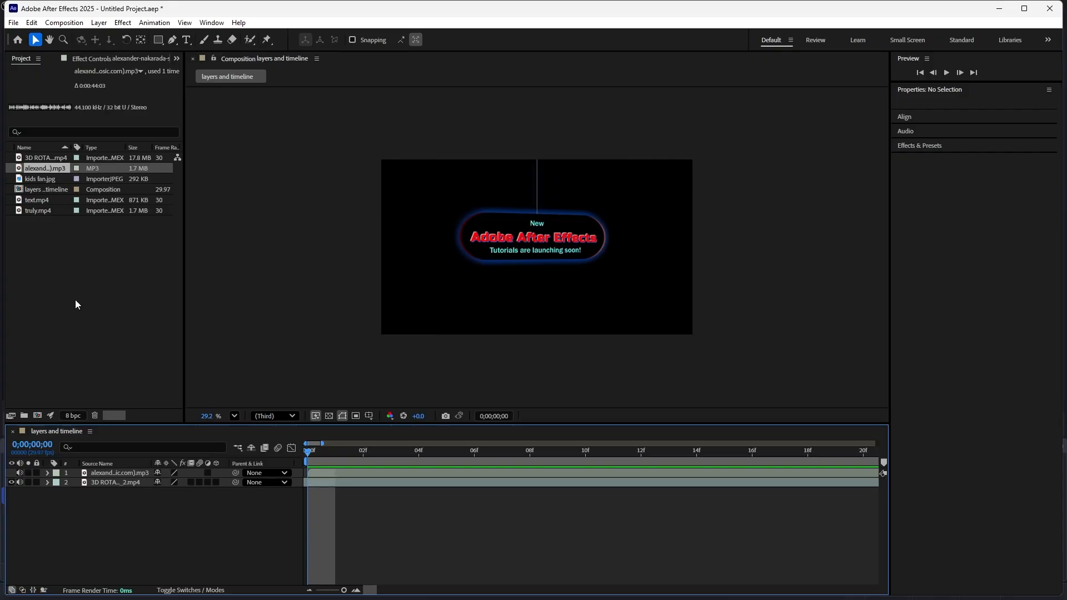
- Add kids fan.jpg to the composition as the top layer and fit it to the composition's width and height
click(49, 192)
click(45, 183)
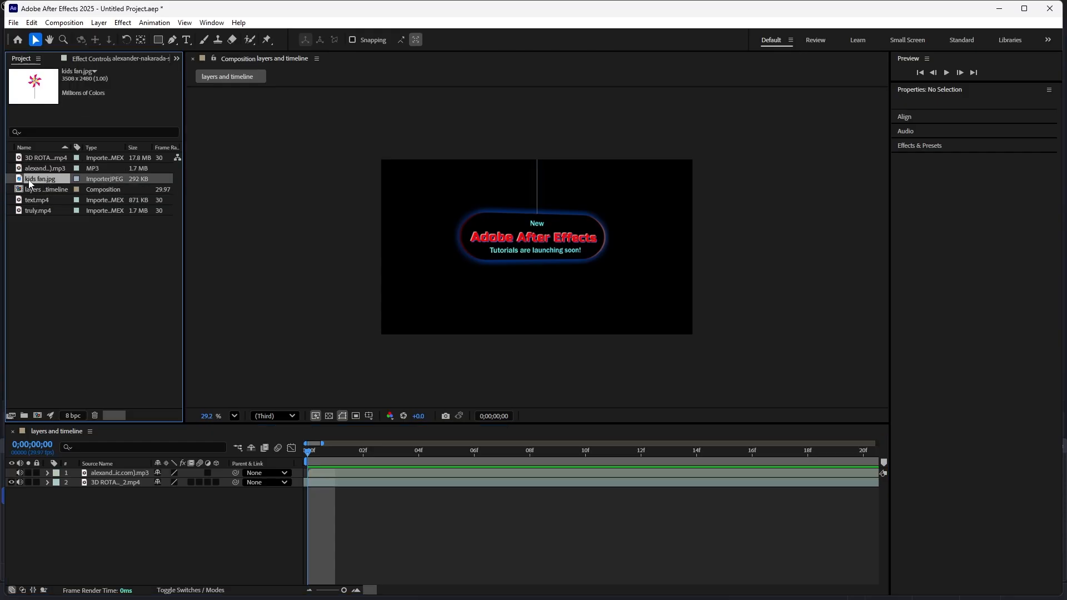
drag(30, 180, 479, 286)
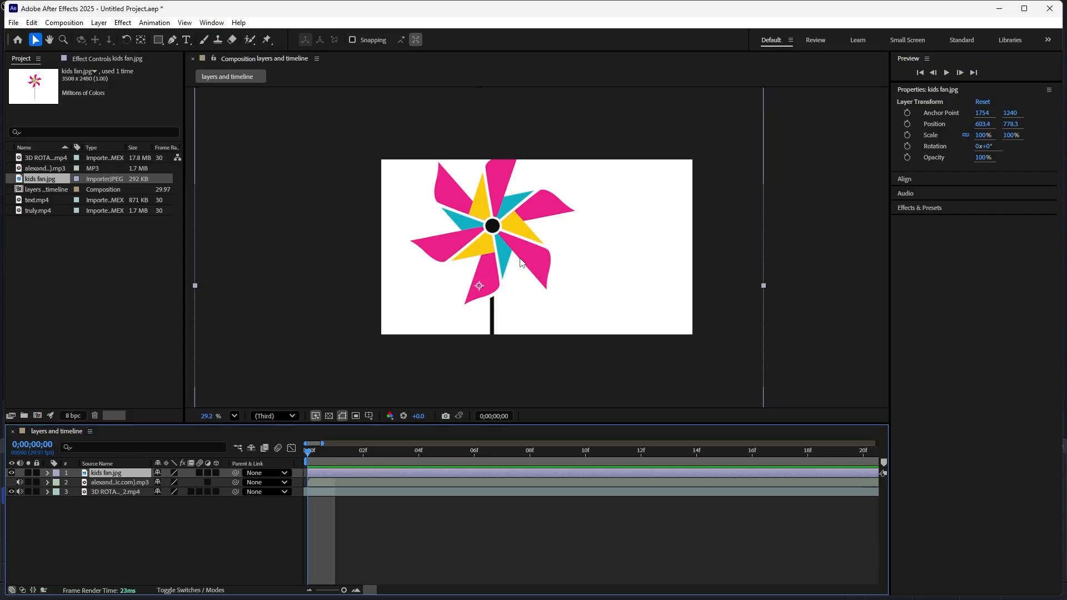
key(ctrl+alt+f)
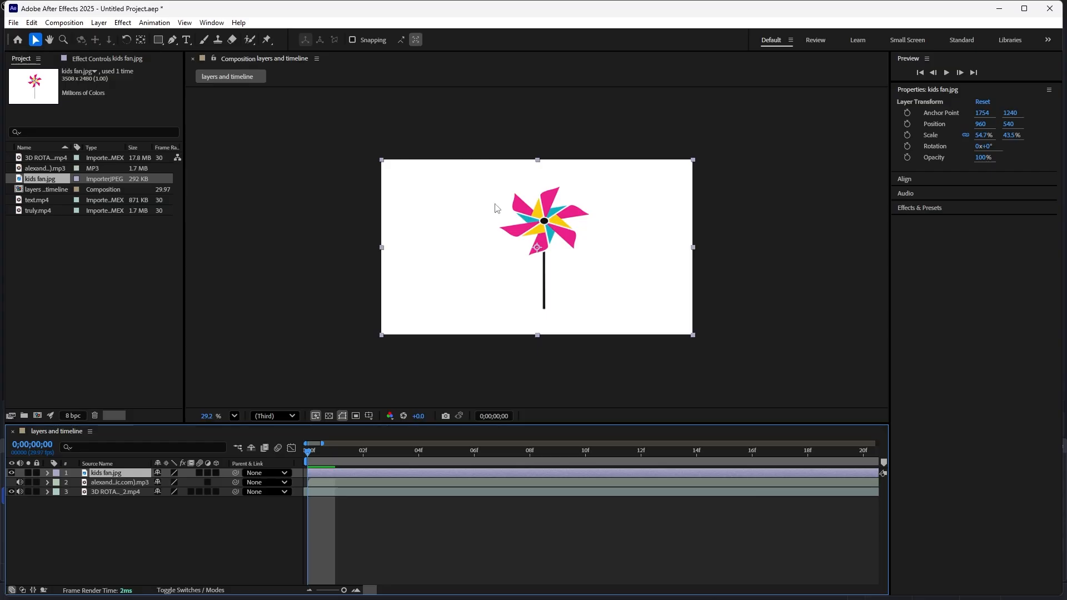
click(258, 159)
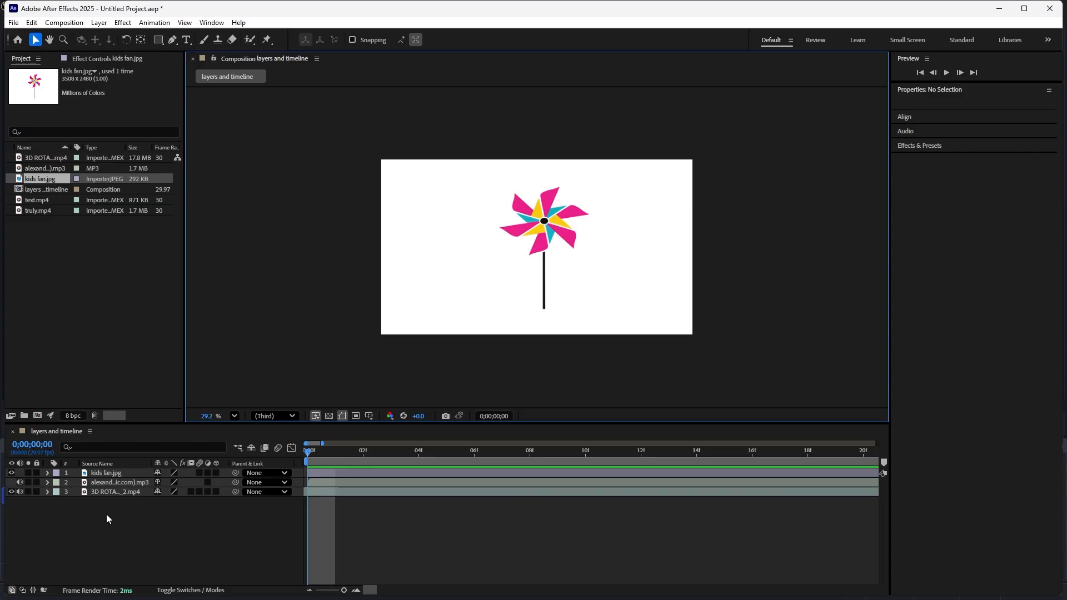
- Toggle the visibility of the kids fan.jpg layer and leave it hidden
click(11, 473)
click(12, 473)
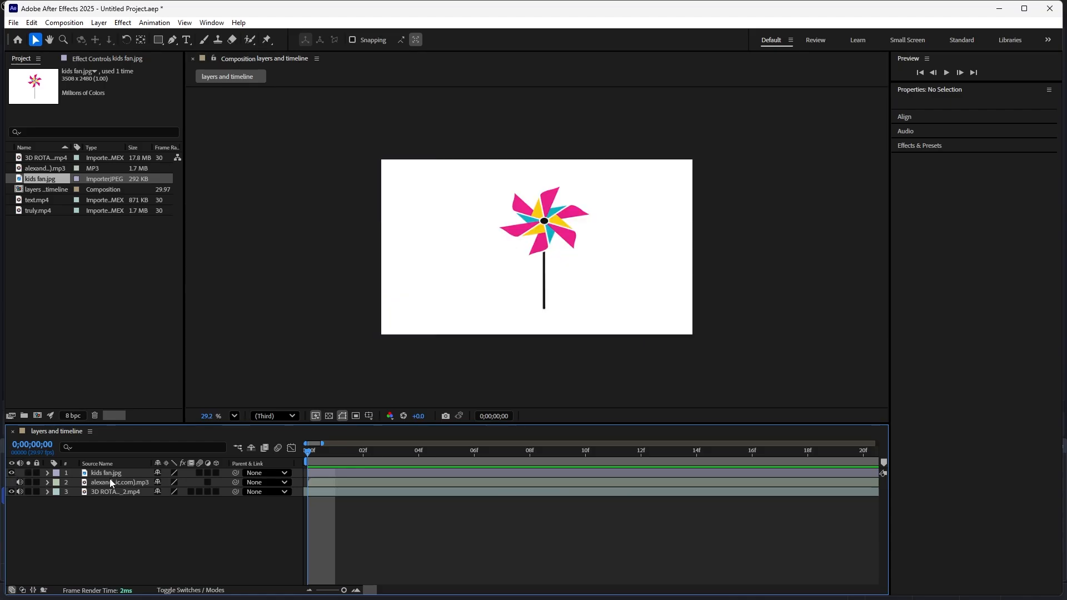
click(11, 473)
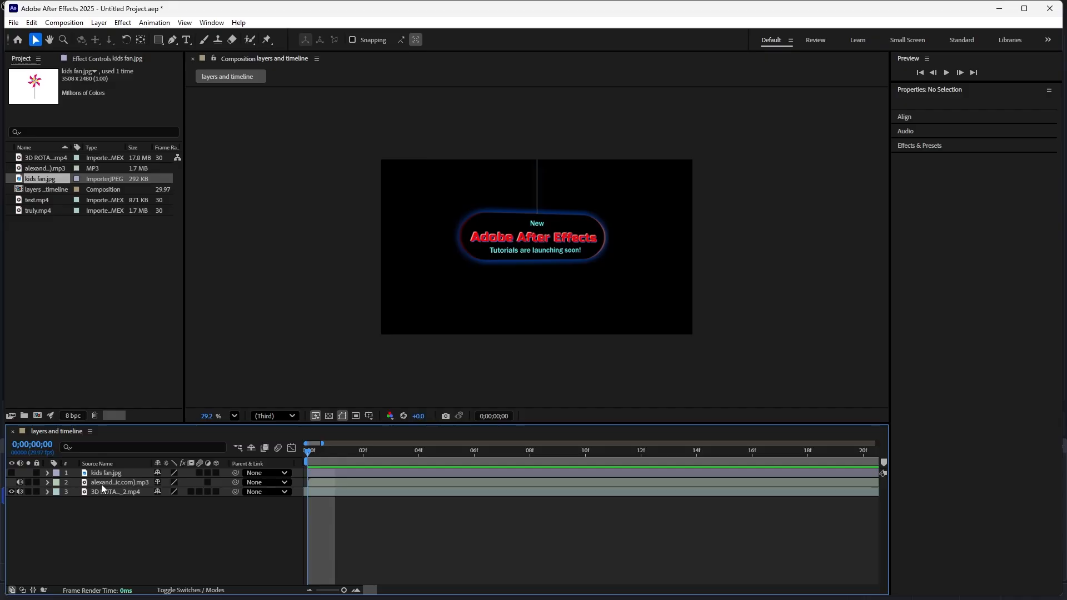
- Mute the MP3 audio layer, preview the composition without its sound, and return the playhead to the first frame
click(19, 482)
key(space)
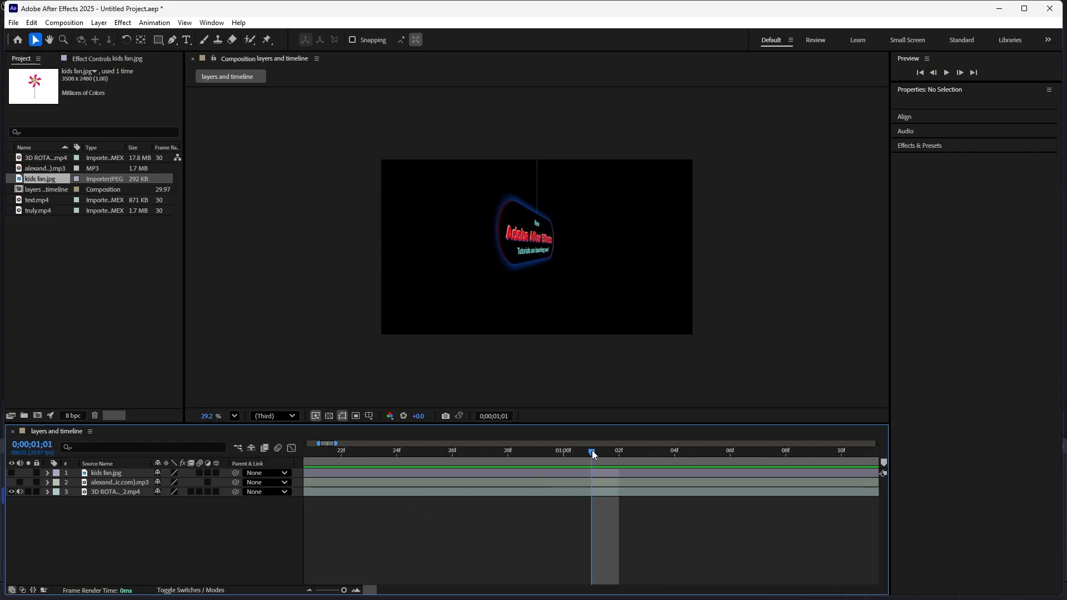
drag(592, 450, 250, 463)
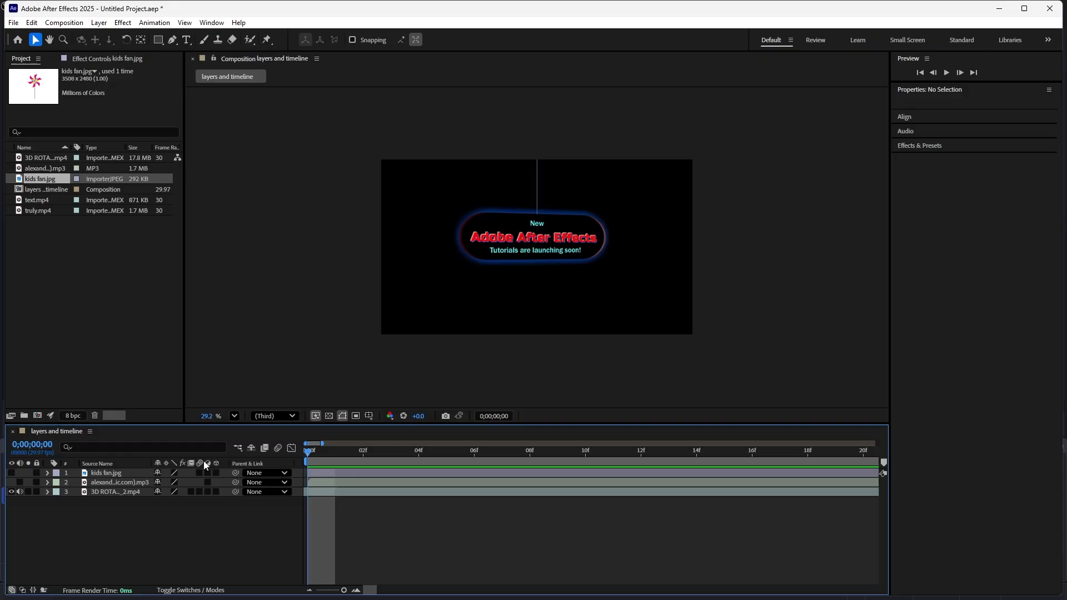
- Hide and show the 3D ROTATION_2.mp4 layer, and make the kids fan.jpg layer visible again
click(11, 492)
click(11, 492)
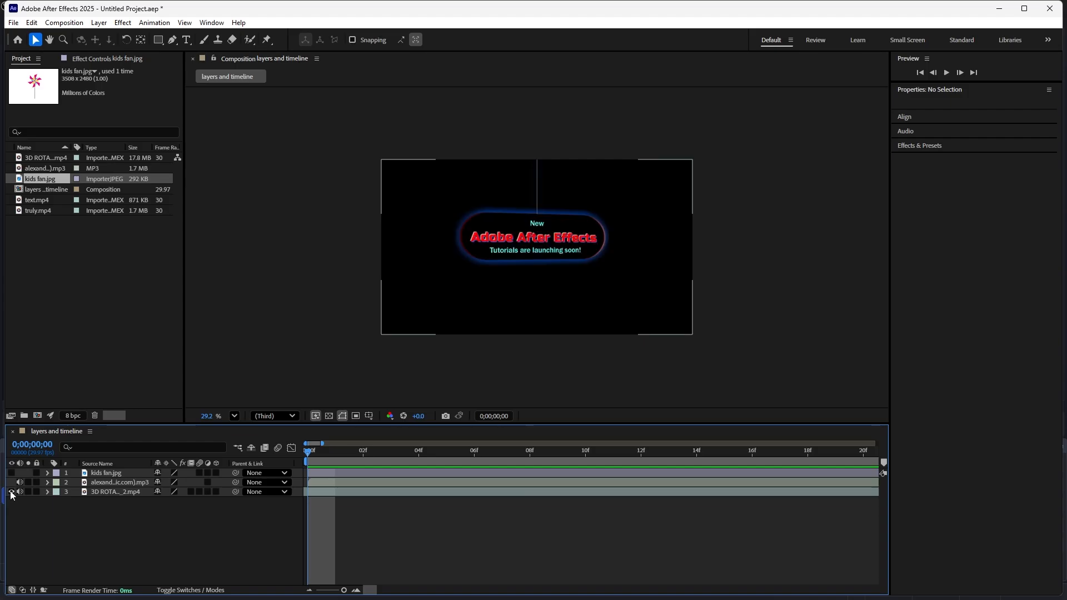
click(11, 473)
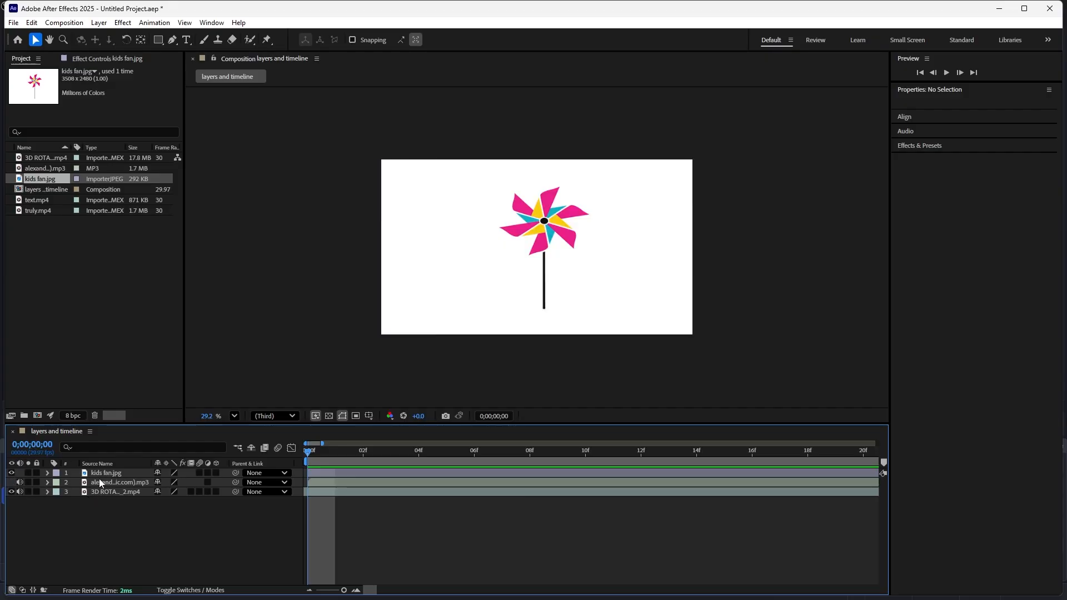
- Move the MP3 audio layer below 3D ROTATION_2.mp4 in the layer stack
click(125, 474)
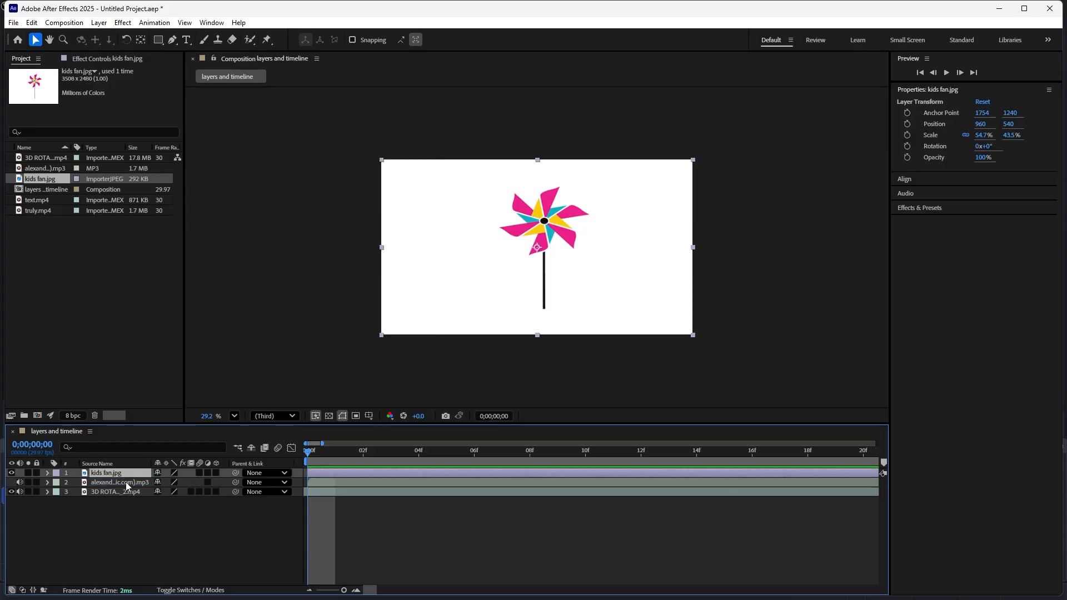
drag(125, 482, 128, 495)
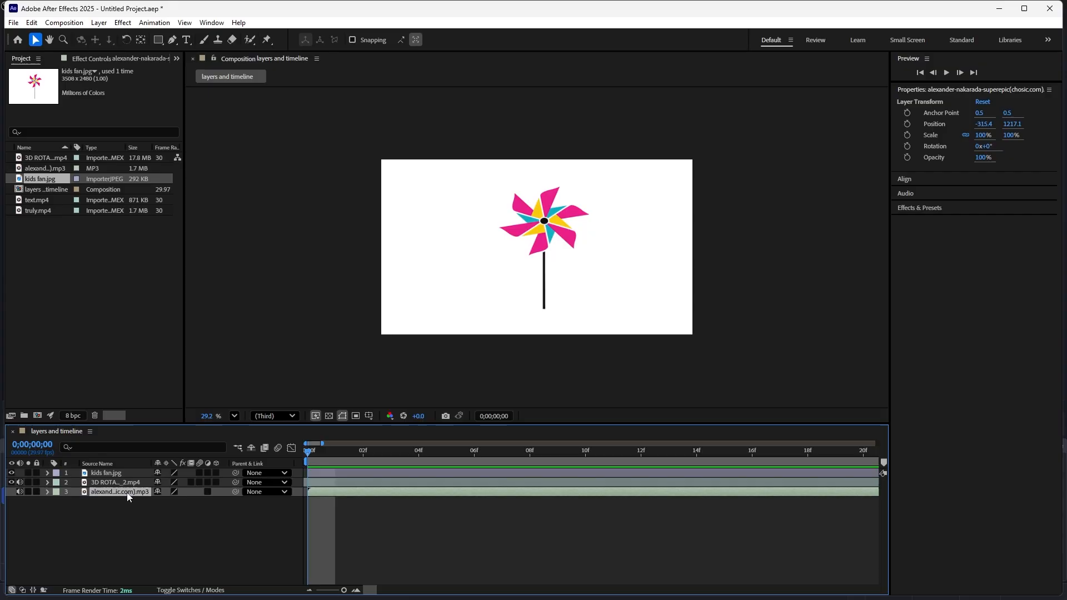
click(97, 512)
- Move the 3D ROTATION_2.mp4 layer above kids fan.jpg and toggle its visibility off and on to compare the stacking
click(103, 484)
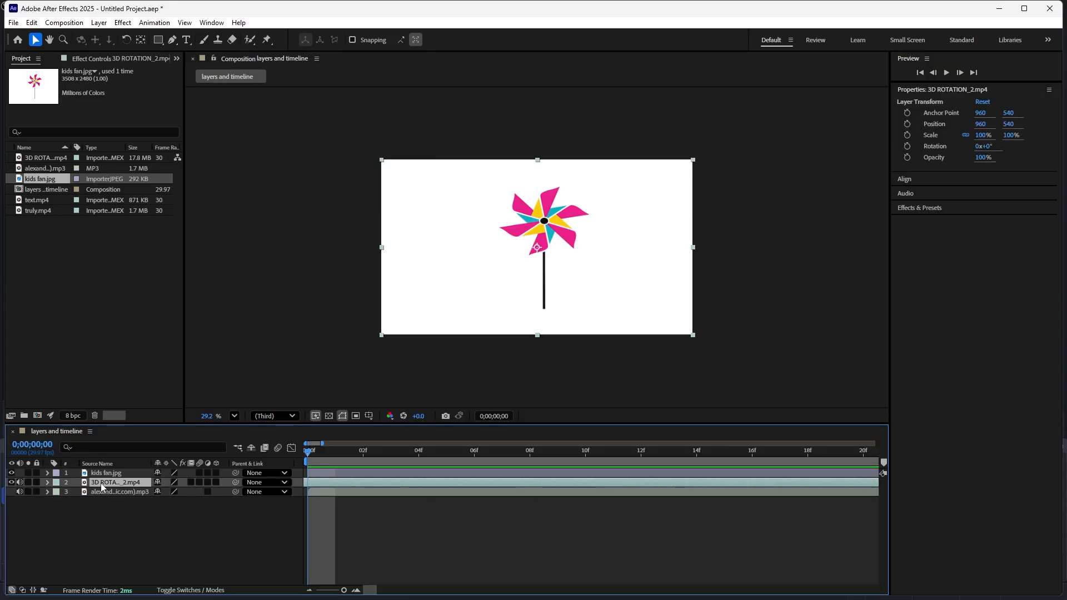
drag(101, 482, 104, 475)
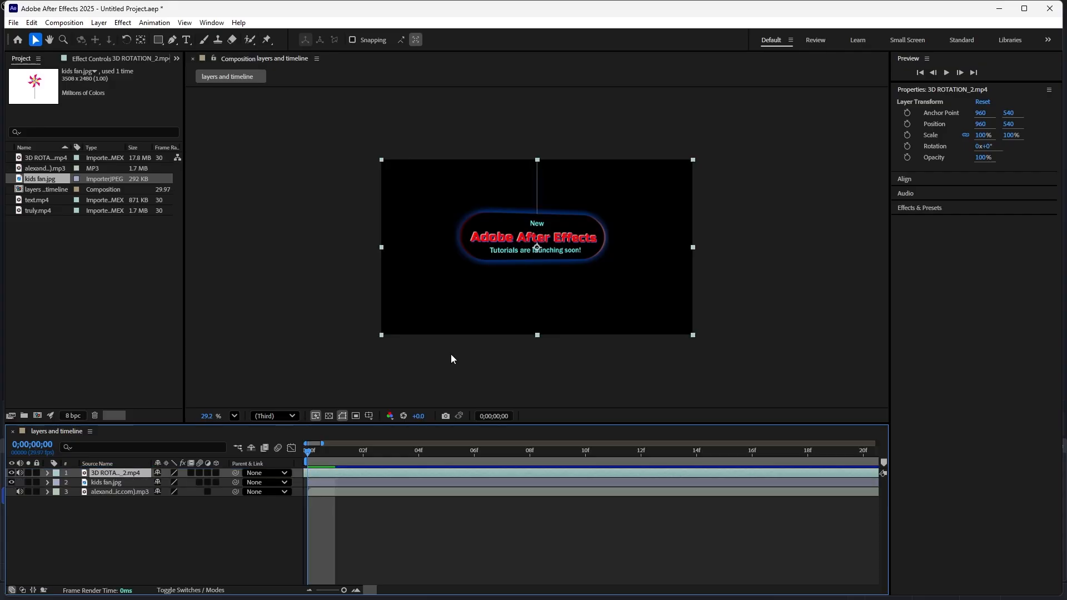
click(11, 473)
click(12, 473)
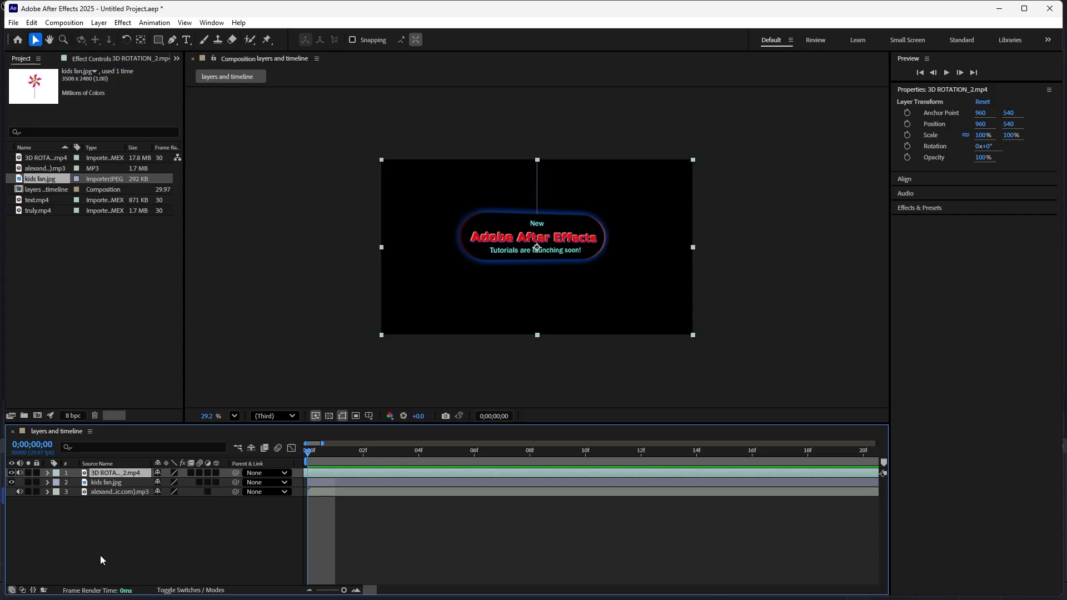
- Add truly.mp4 to the composition as the top layer and center it in the frame
click(75, 319)
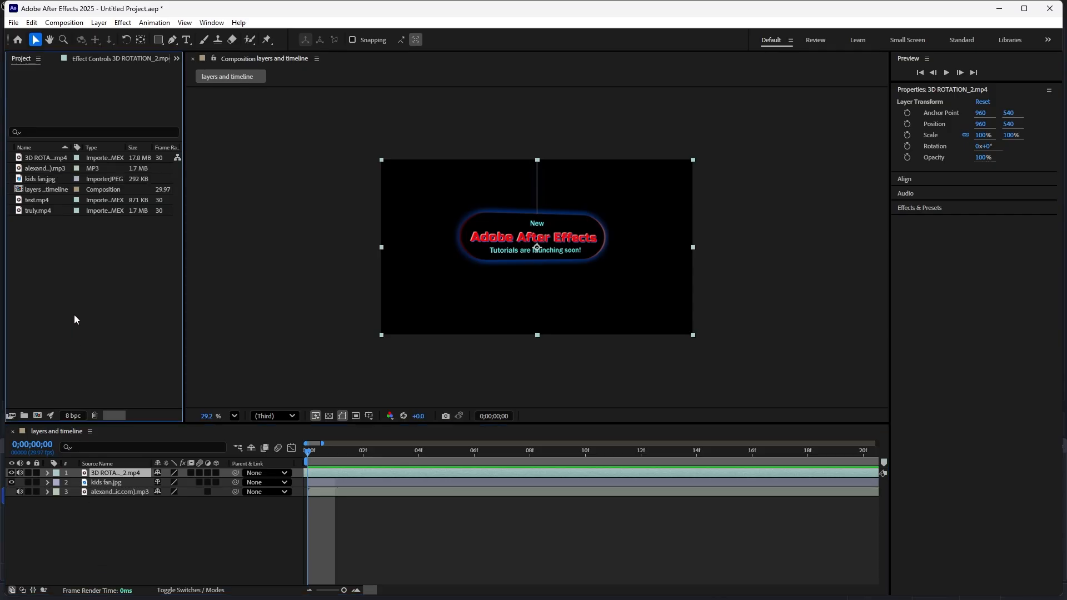
click(44, 200)
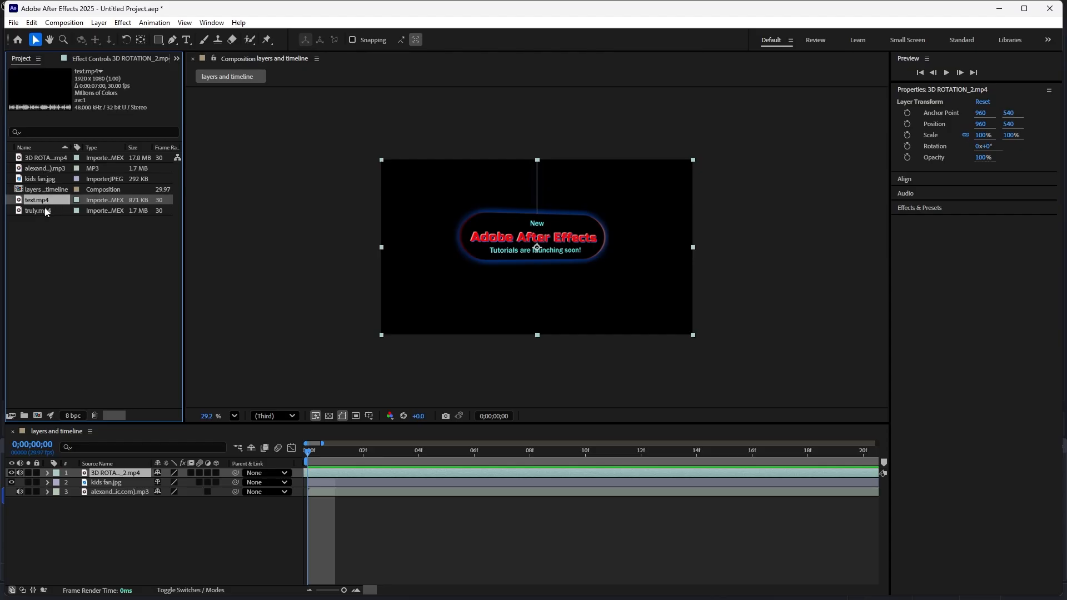
drag(44, 210, 478, 298)
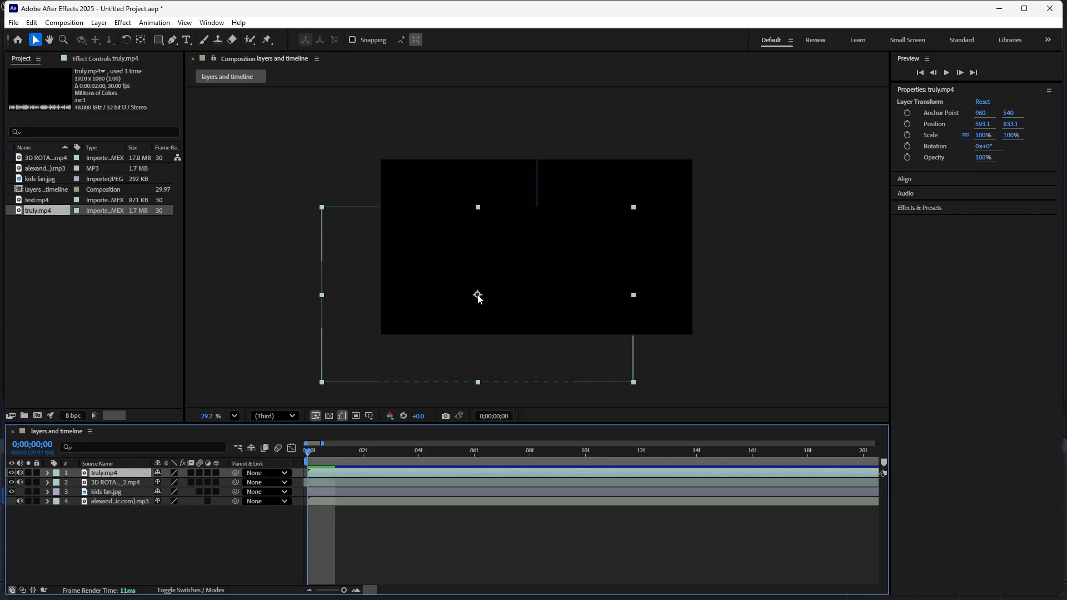
key(ctrl+Home)
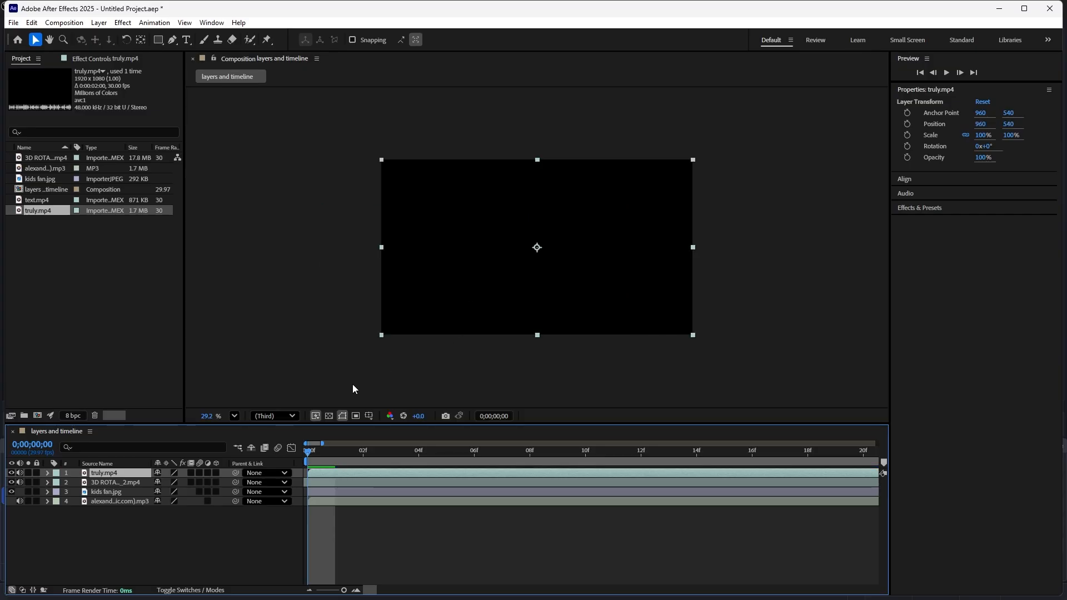
- Preview the composition with the truly.mp4 layer on top and return the playhead to the first frame
key(space)
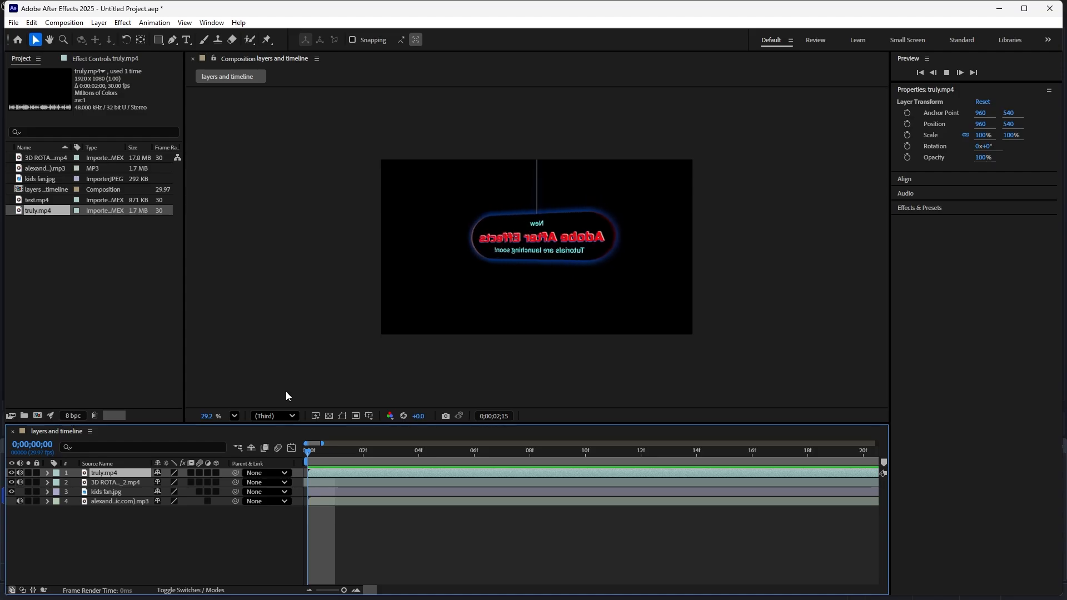
key(space)
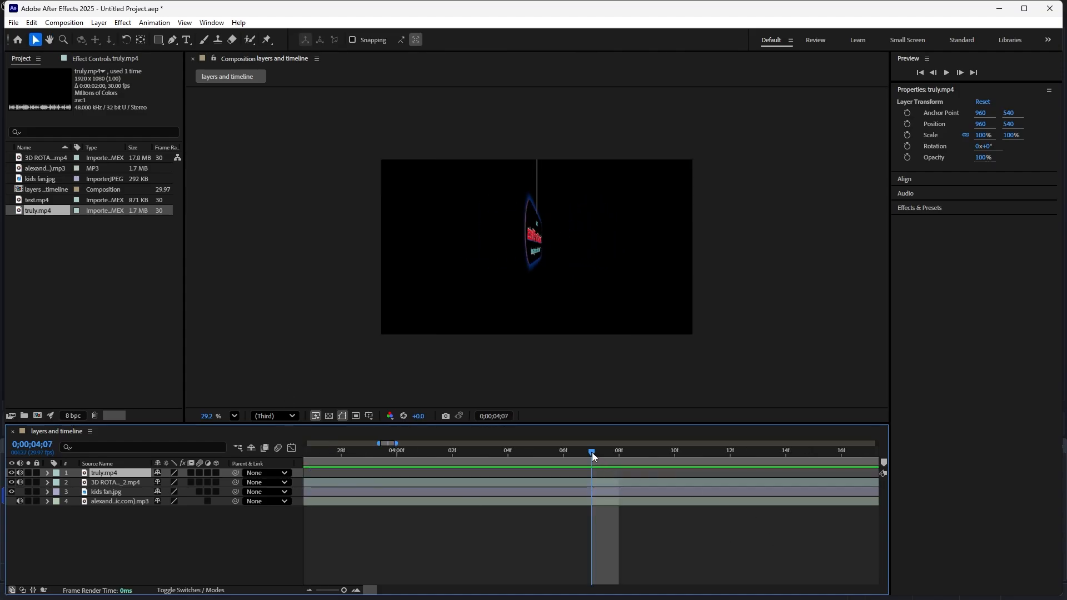
drag(592, 452, 305, 456)
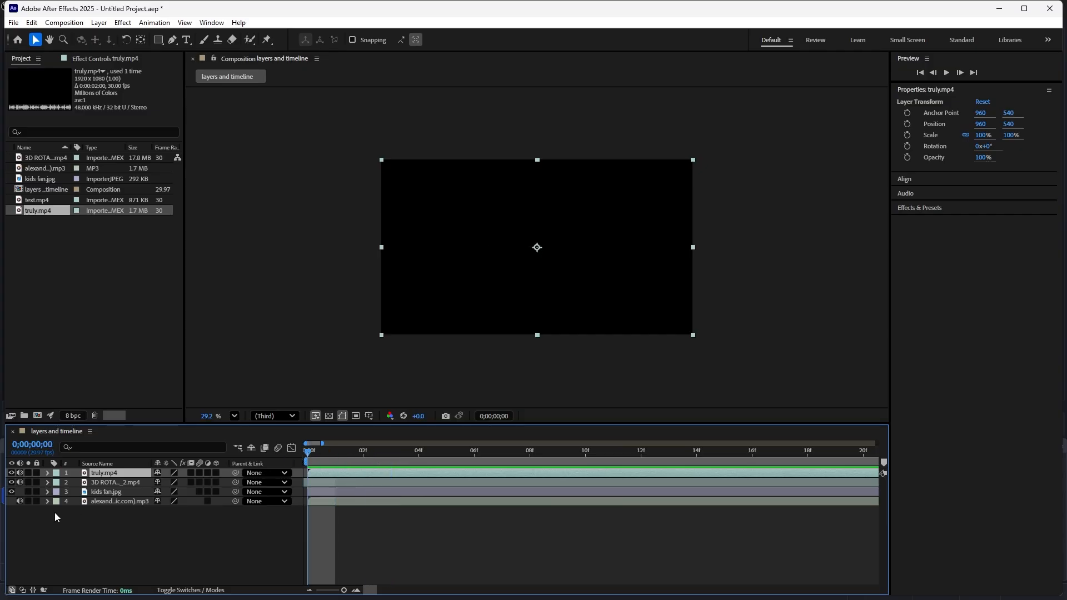
- Solo the 3D ROTATION_2.mp4 layer to preview it alone from the first frame, rewind, and turn its solo off
click(28, 482)
click(101, 548)
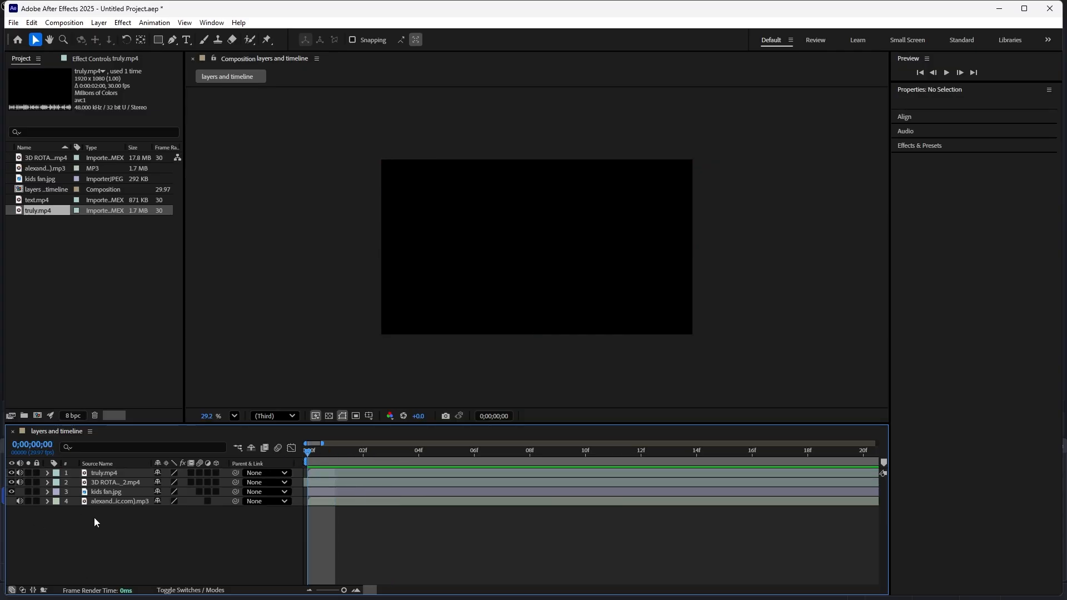
click(101, 482)
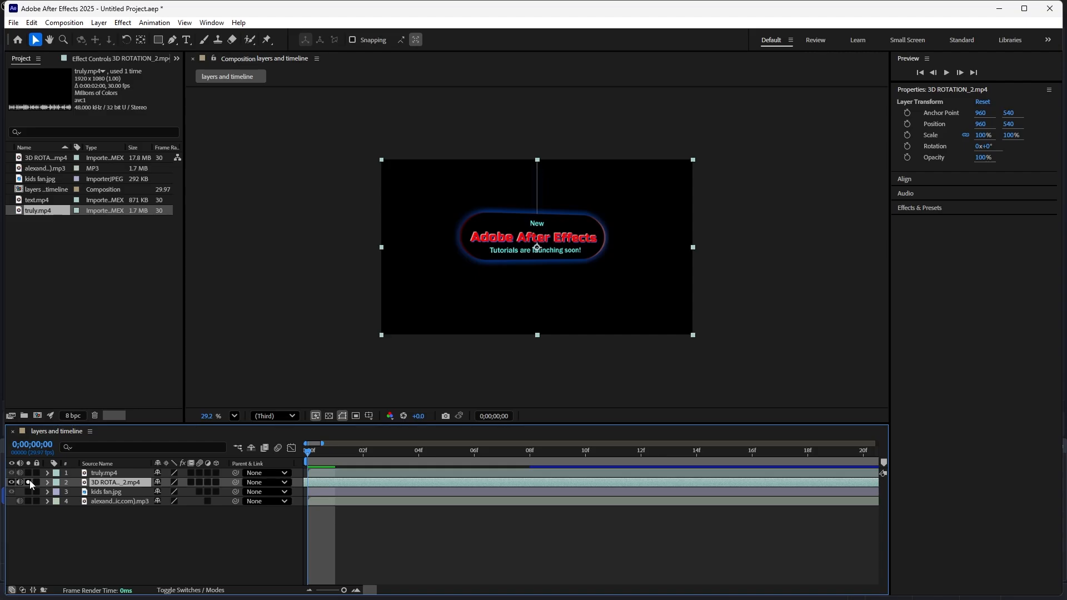
key(space)
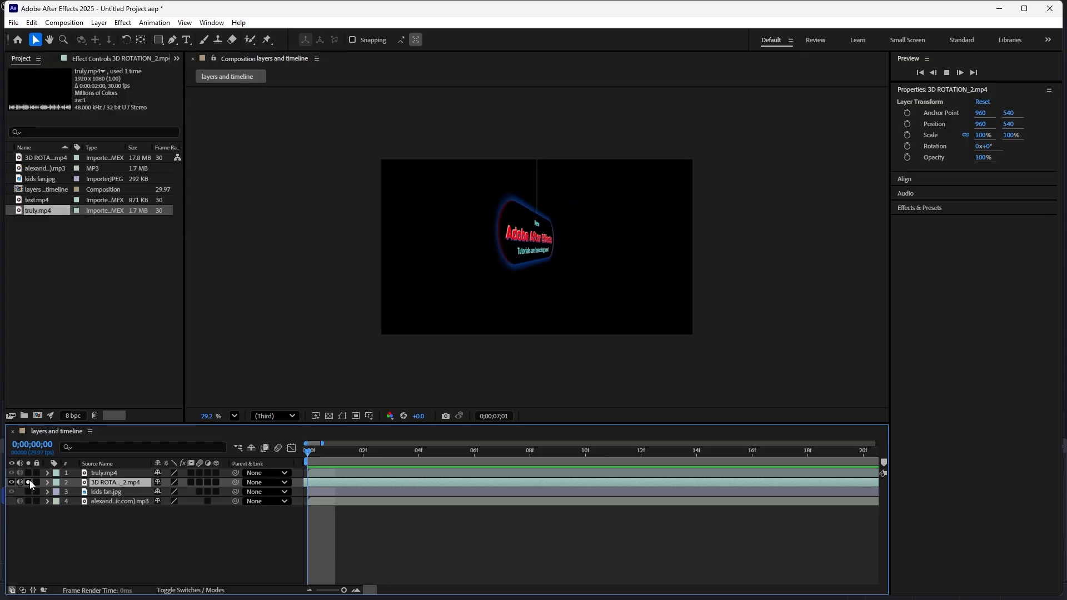
key(space)
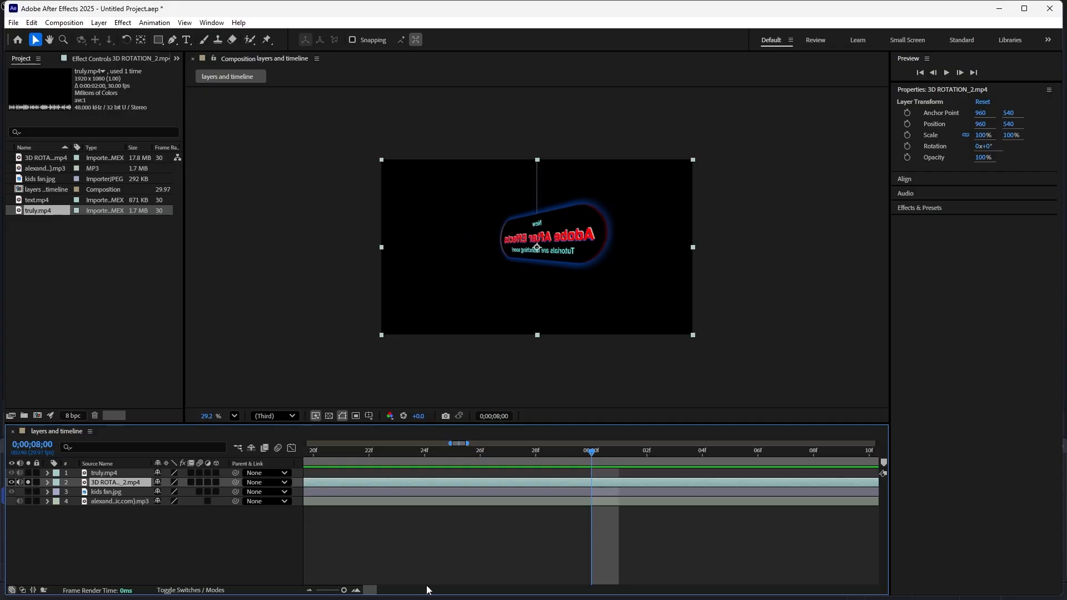
drag(592, 453, 182, 468)
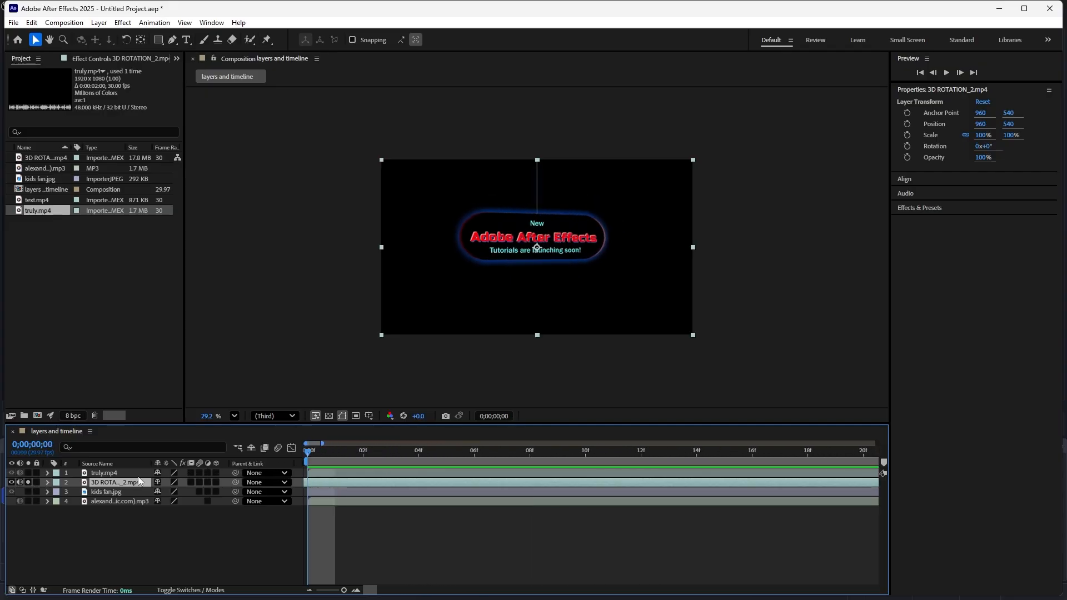
click(28, 483)
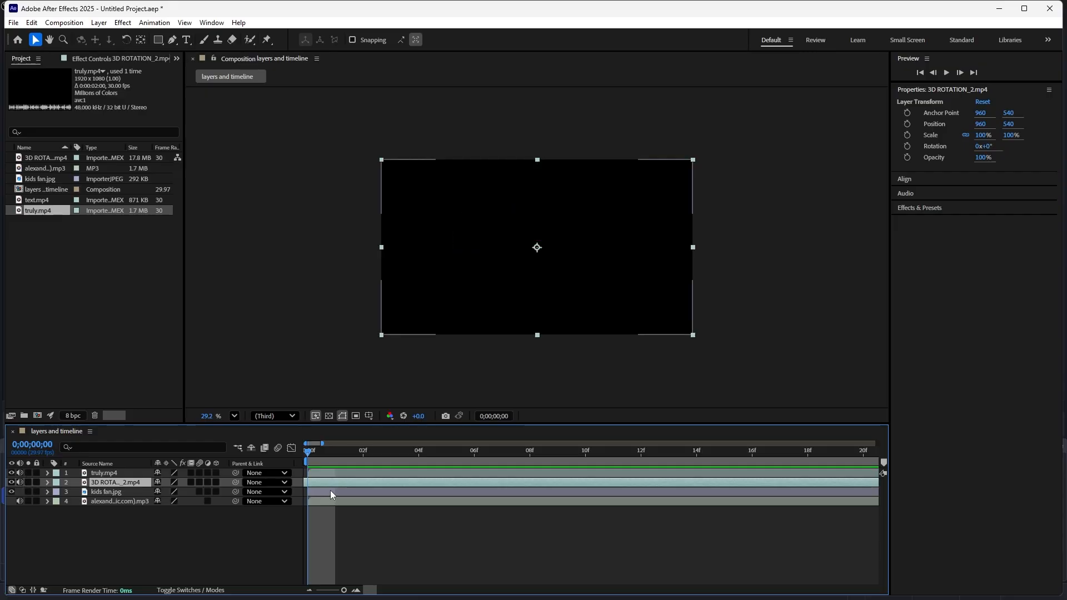
- Preview the composition with no layer soloed, stop playback and return the playhead to the first frame
key(space)
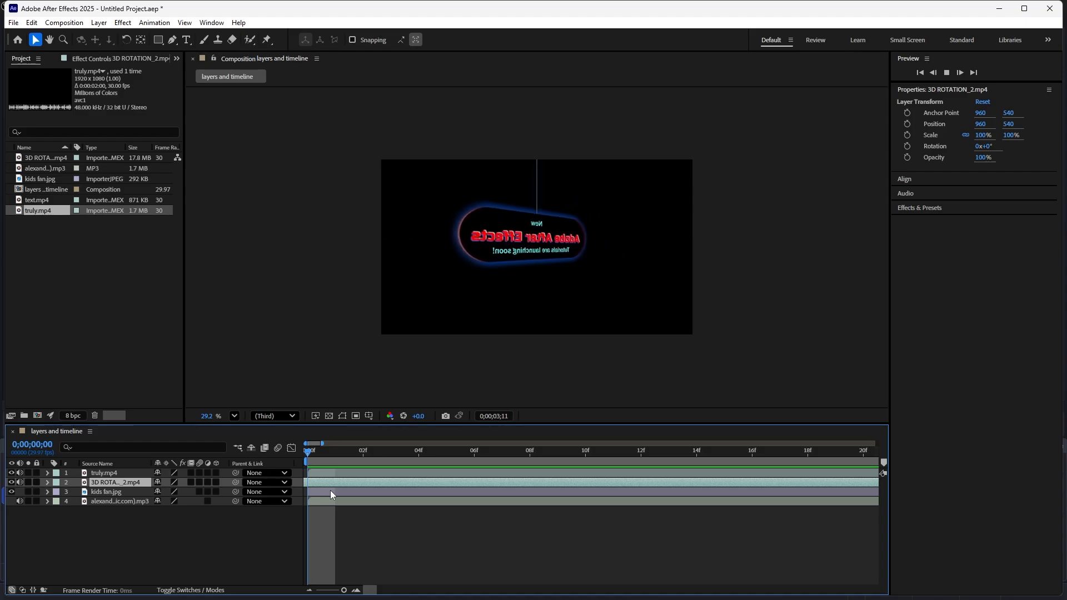
key(space)
drag(594, 452, 178, 454)
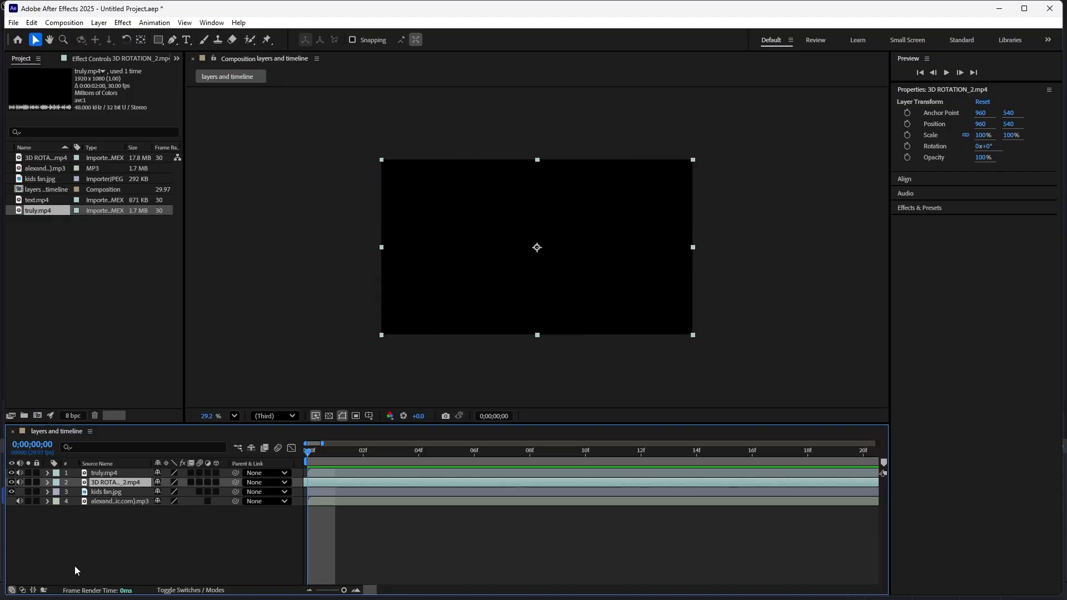
- Set the layer label colors to Red for truly.mp4, Green for 3D ROTATION_2.mp4, Blue for kids fan.jpg and Yellow for the MP3 layer
click(56, 477)
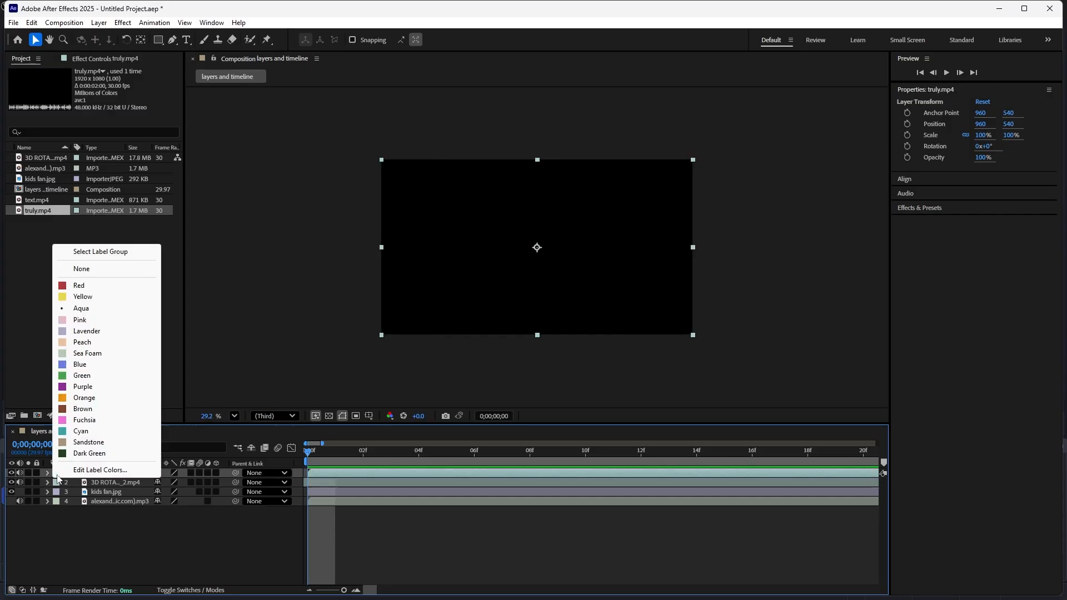
click(78, 286)
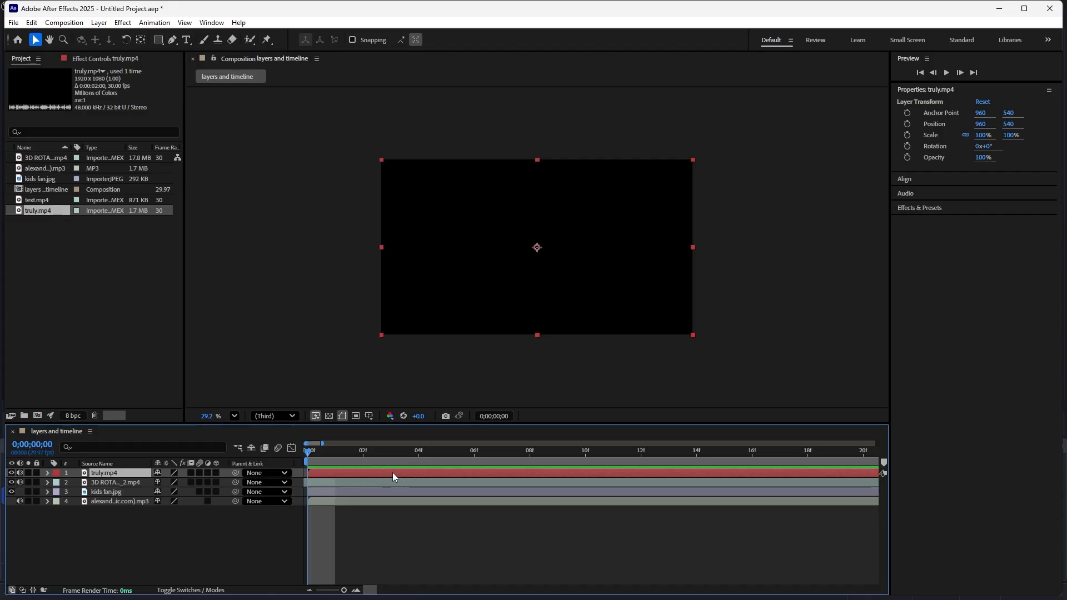
click(57, 488)
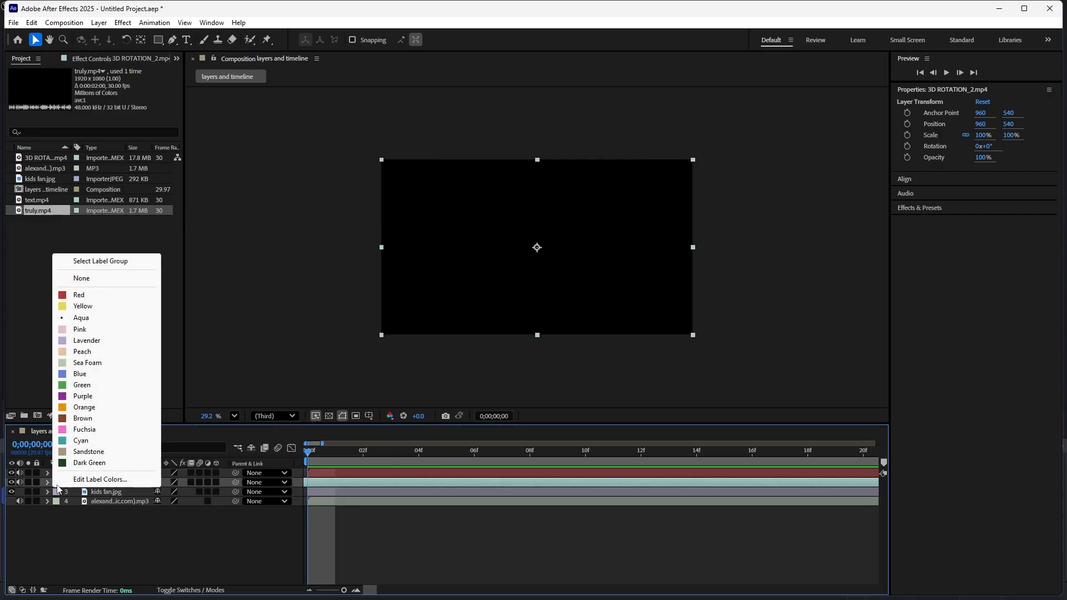
click(78, 386)
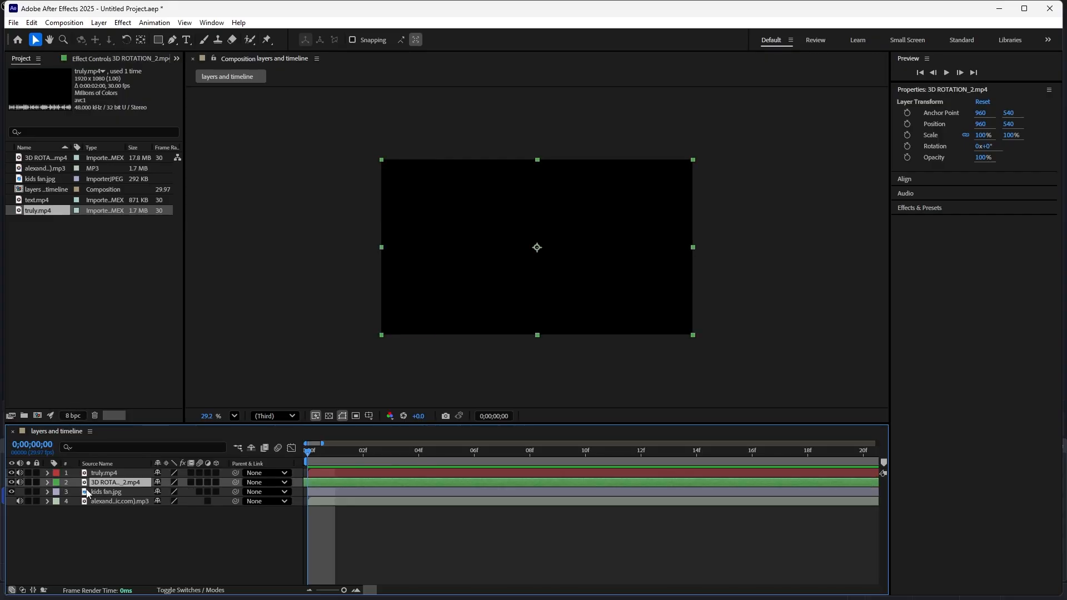
click(56, 492)
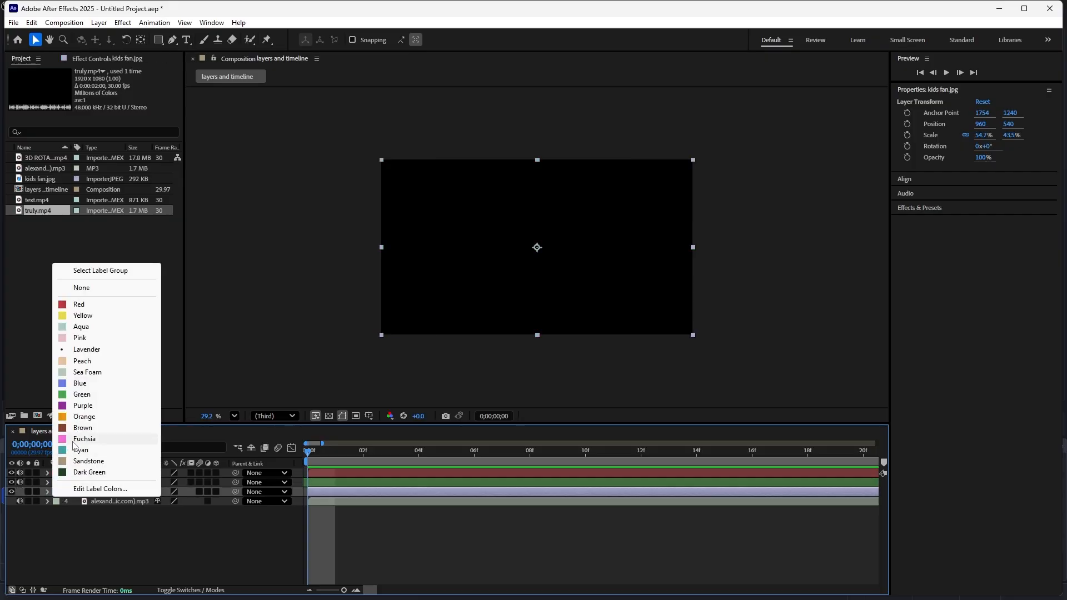
click(87, 386)
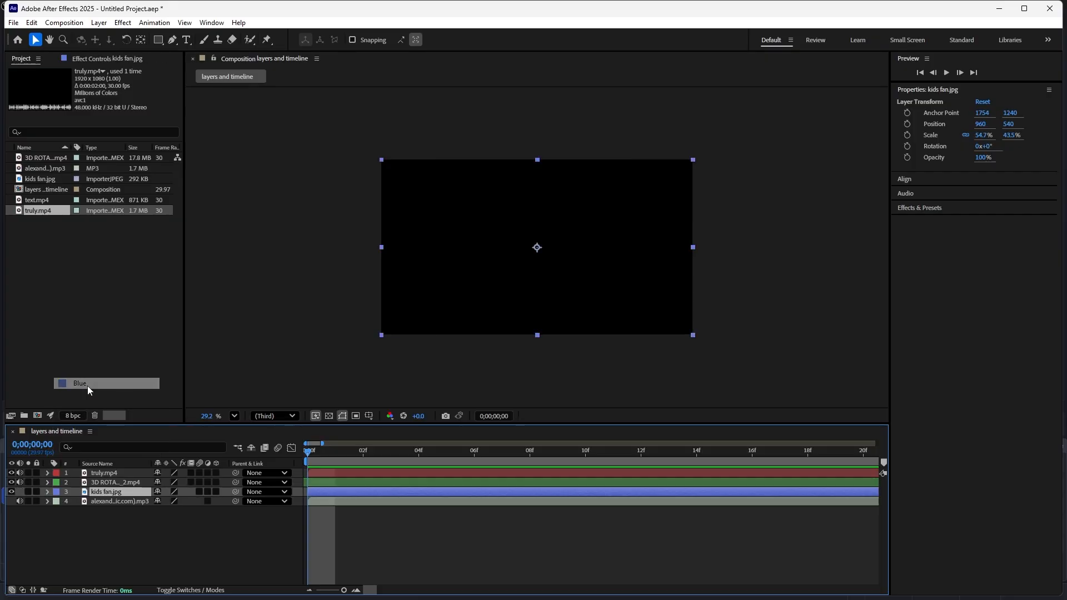
click(57, 503)
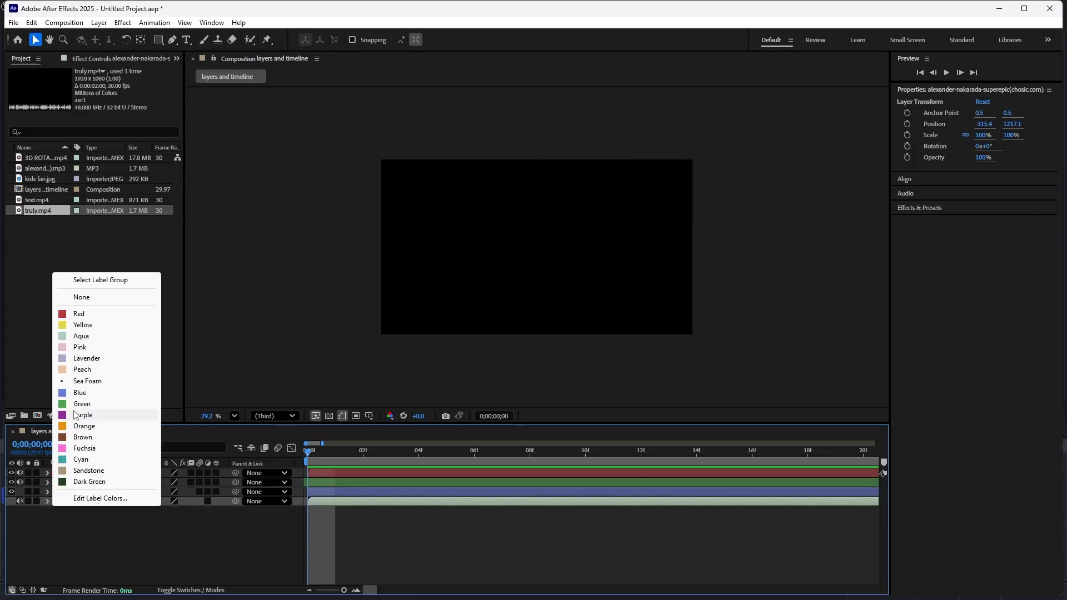
click(90, 325)
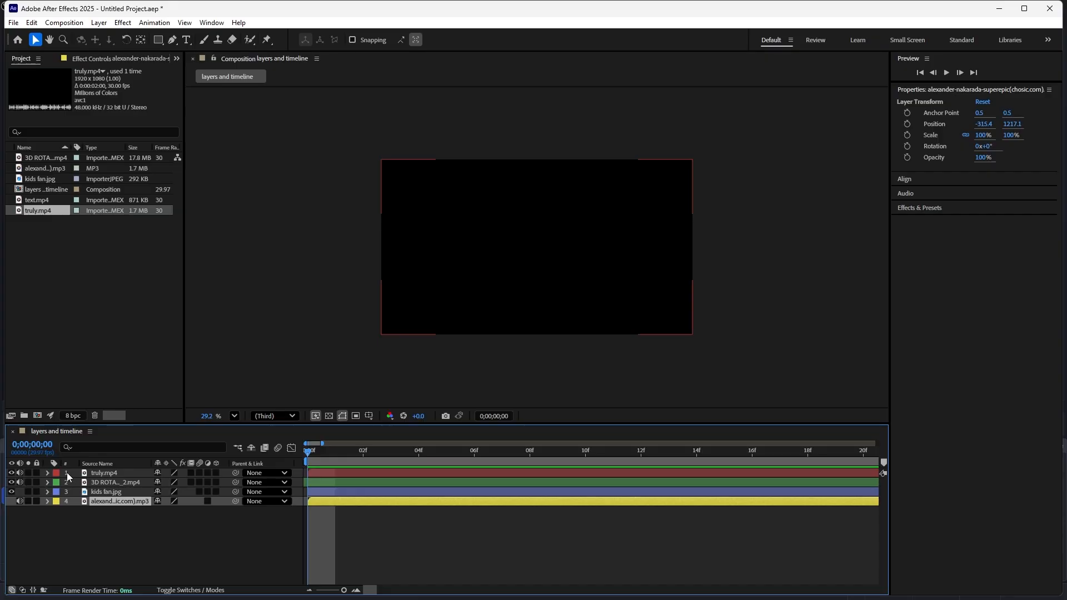
- Clear the layer selection, select truly.mp4 and nudge it down to a vertical position of 546
key(ctrl+shift+a)
click(108, 472)
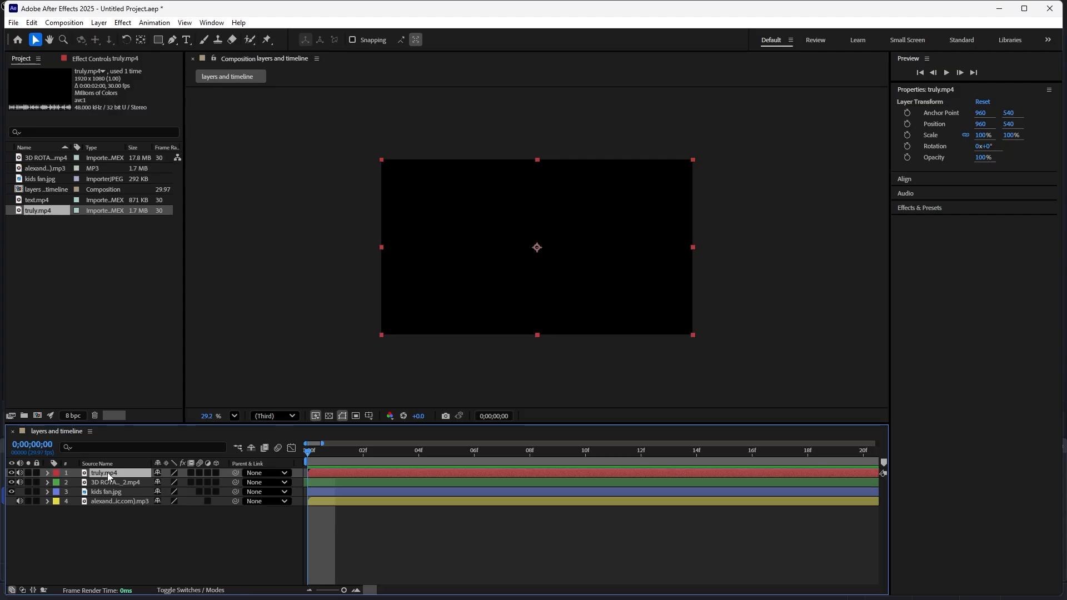
key(Down)
key(Down)
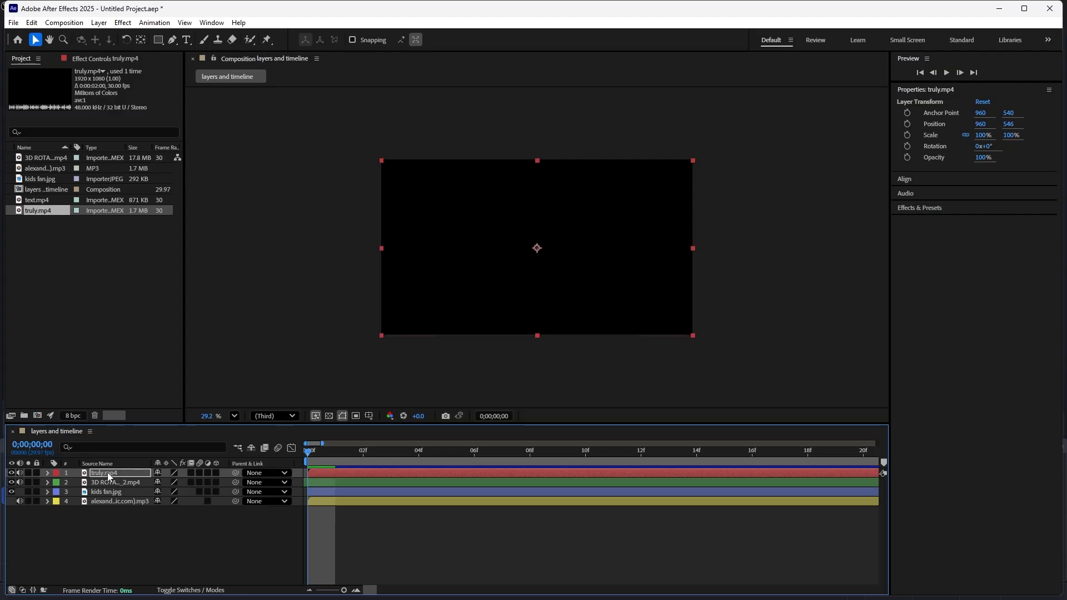
click(108, 473)
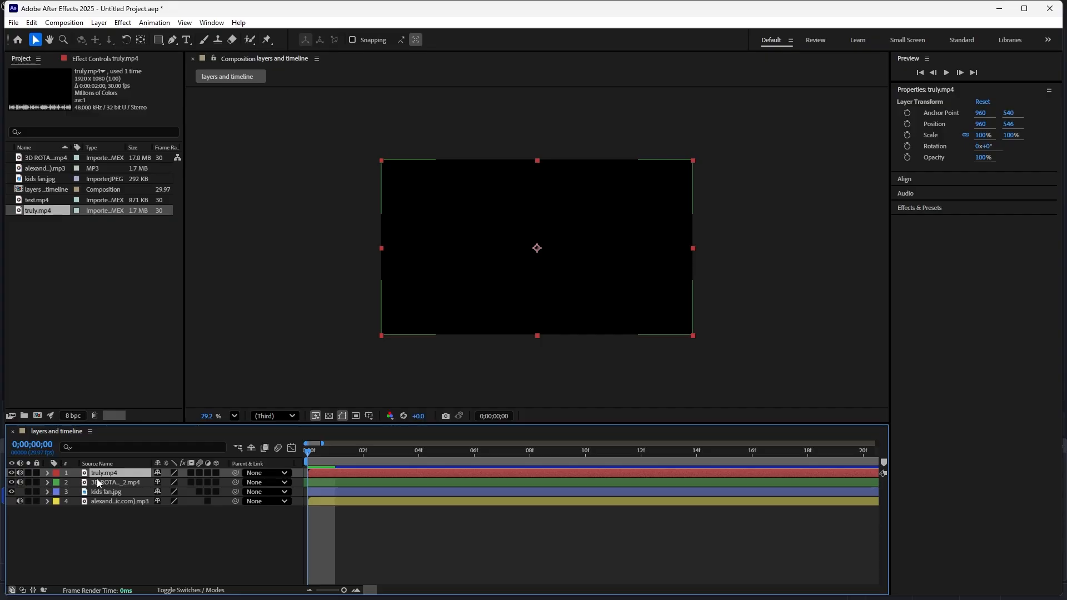
- Starting from 3D ROTATION_2.mp4, move the selection layer by layer down to the MP3 and back up to truly.mp4
click(97, 482)
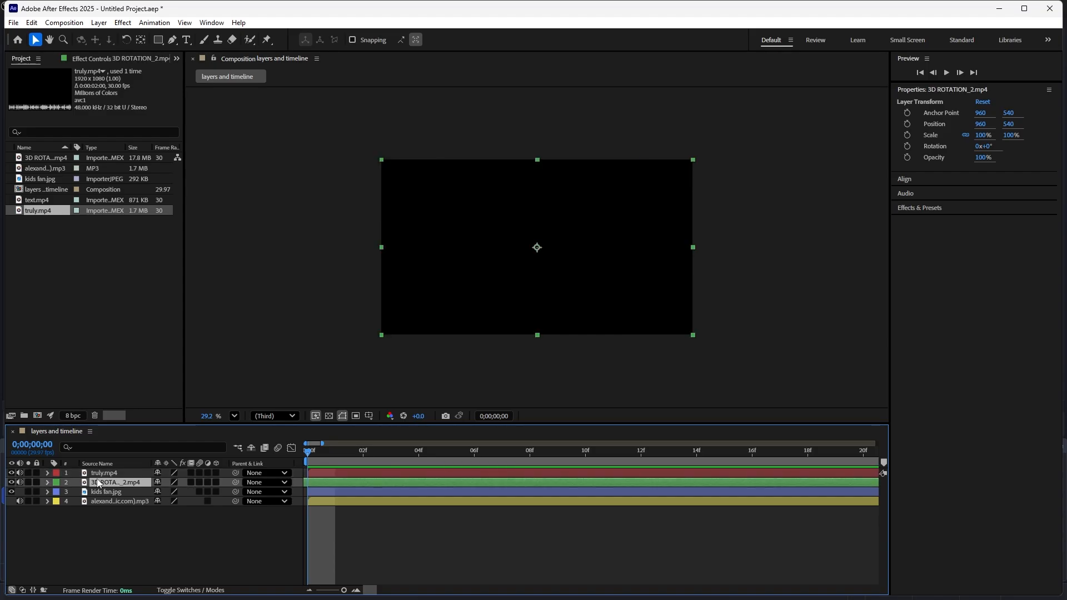
key(ctrl+Down)
key(ctrl+Down)
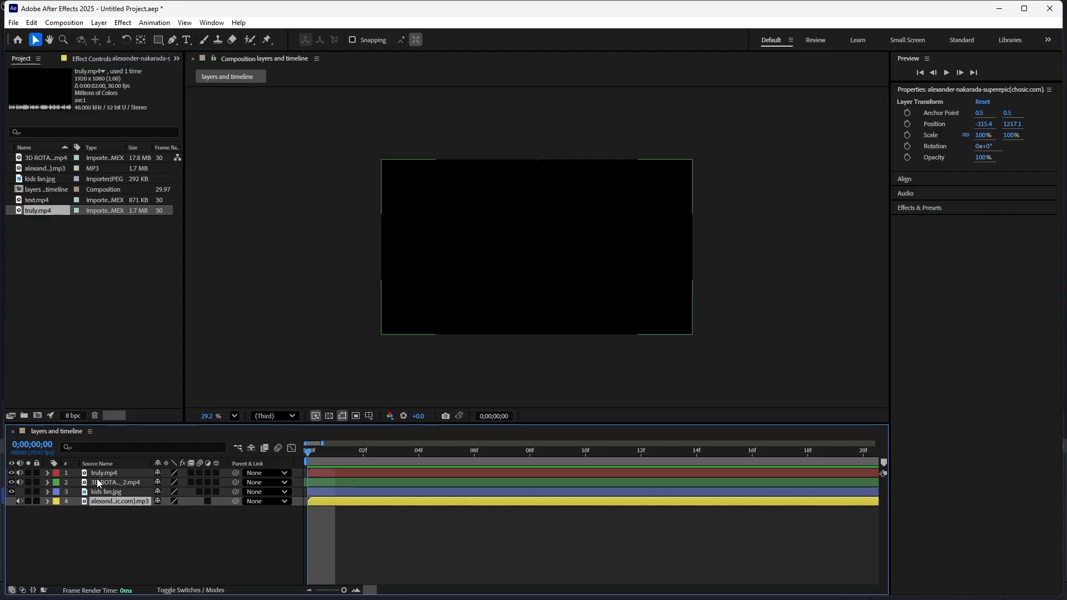
key(ctrl+Up)
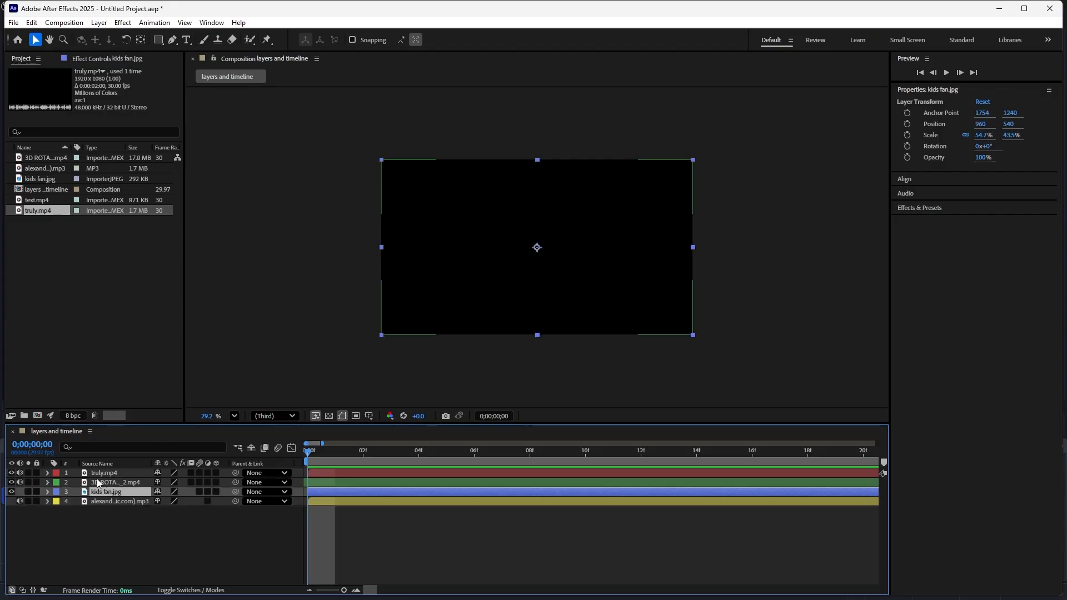
key(ctrl+Up)
key(ctrl+Up)
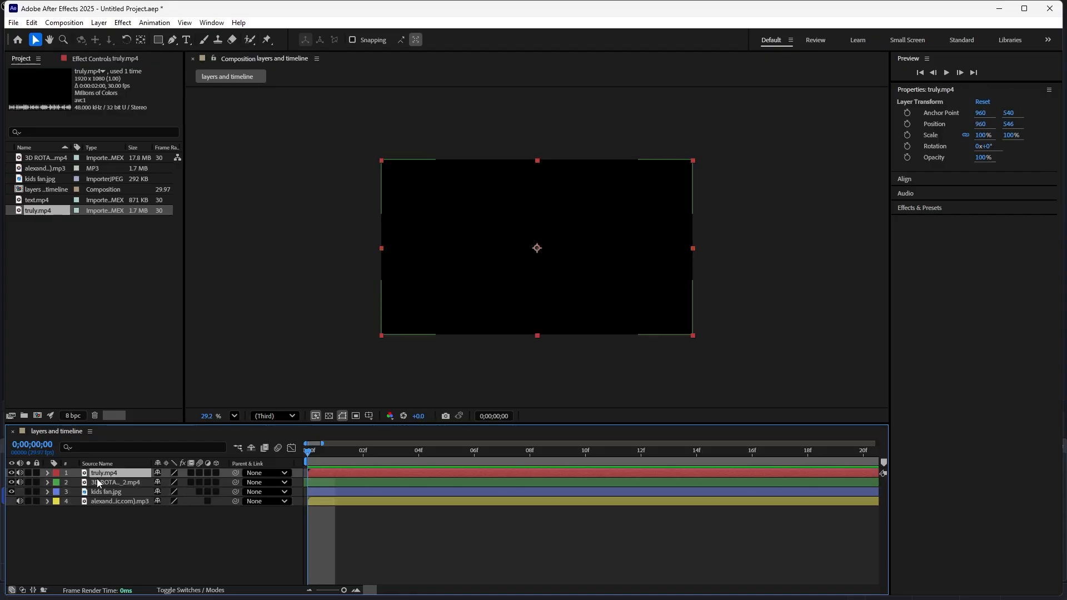
- Extend the selection downward from truly.mp4 one layer at a time until all four layers are selected
key(ctrl+shift+Down)
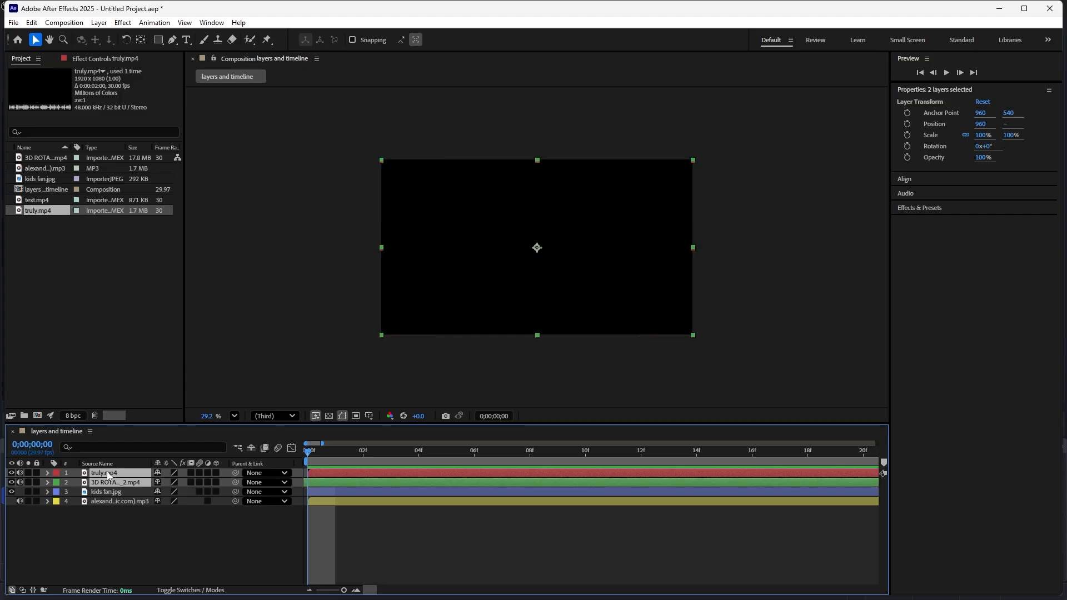
click(108, 489)
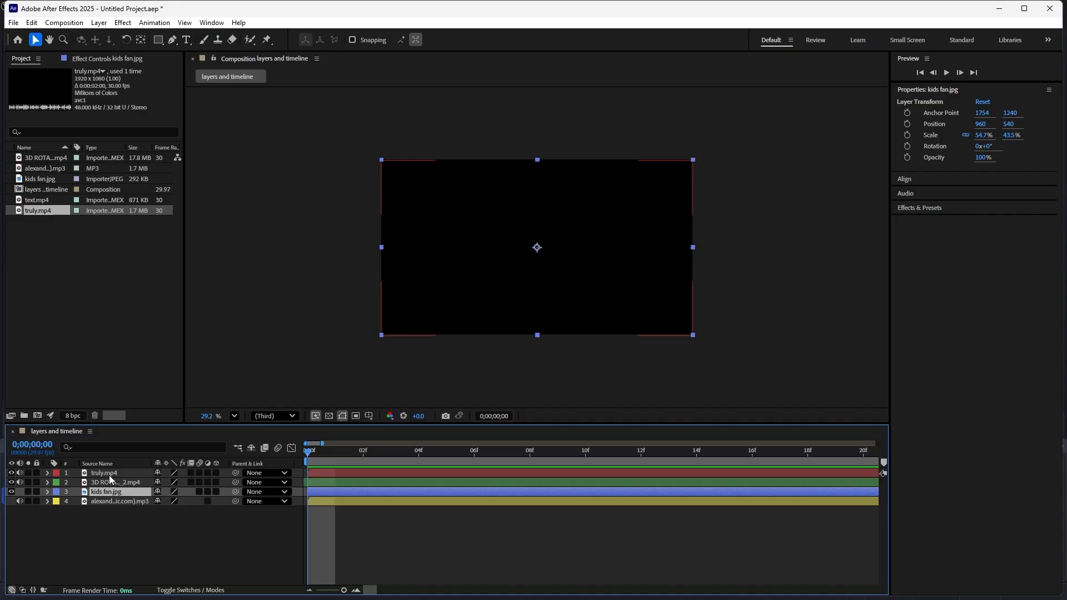
click(109, 476)
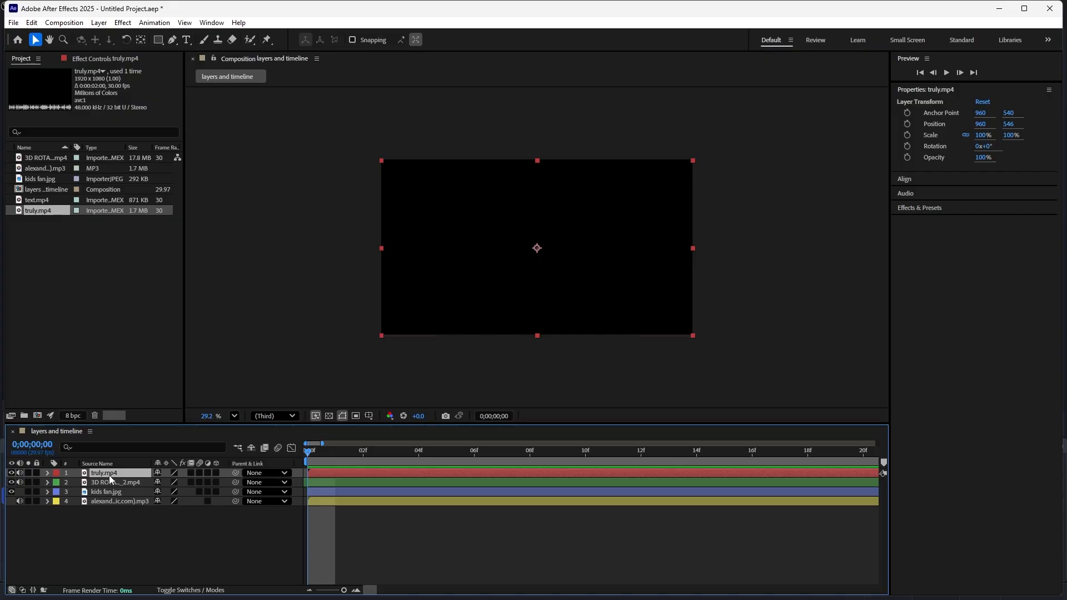
key(ctrl+shift+Down)
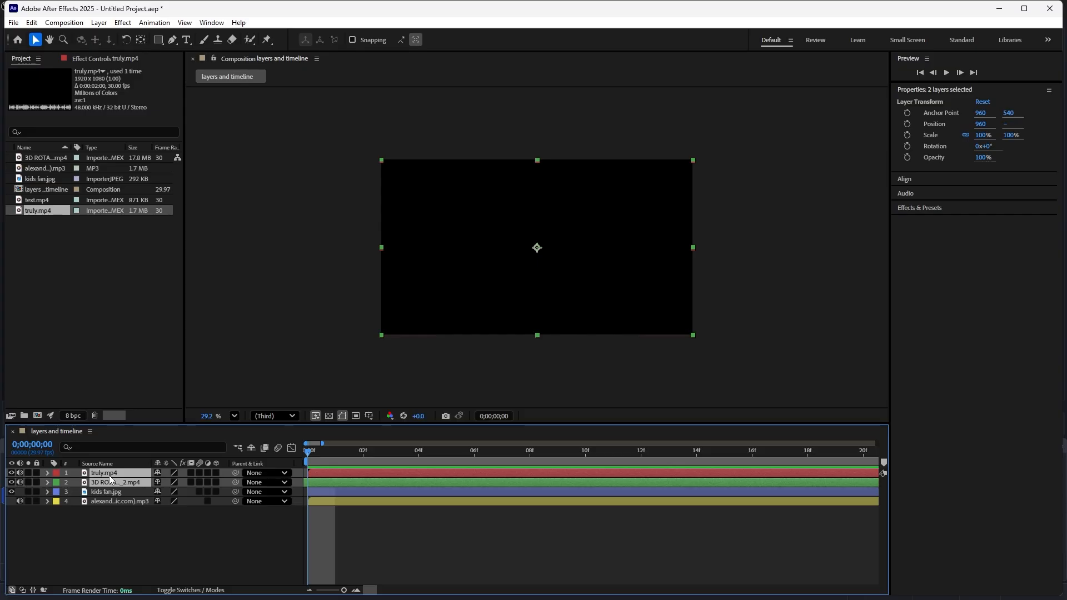
key(ctrl+shift+Down)
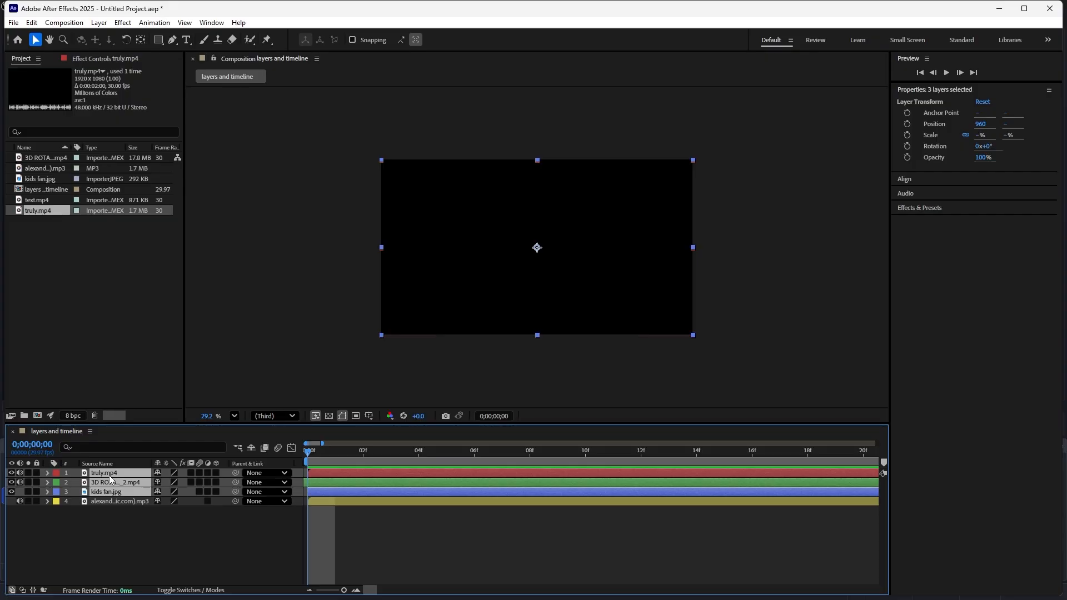
key(ctrl+shift+Down)
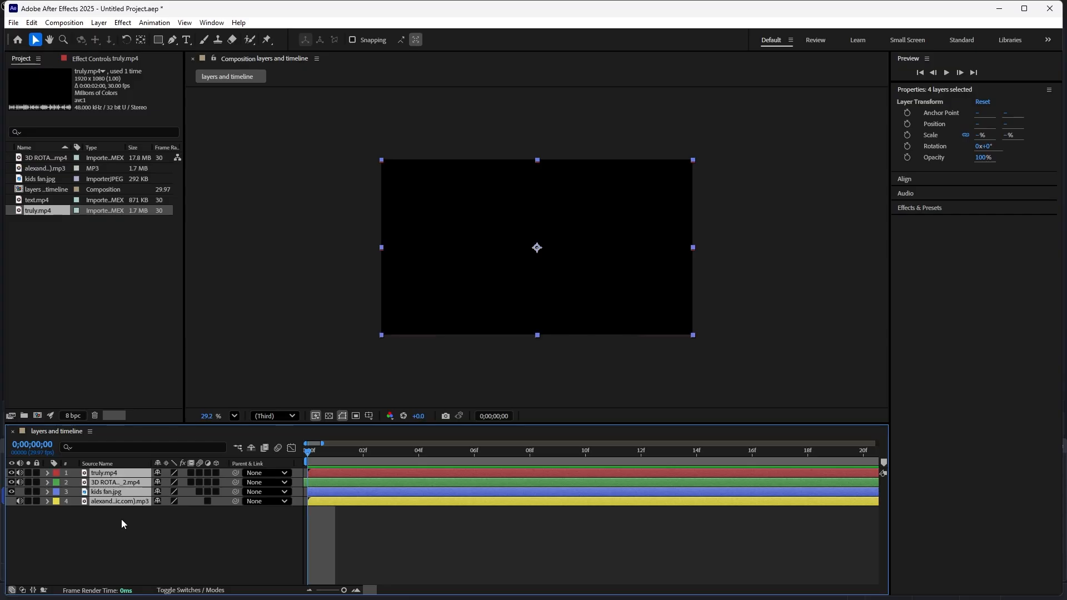
- Select all four layers at once, deselect them, and show layer names instead of source names in the timeline
click(124, 514)
click(121, 475)
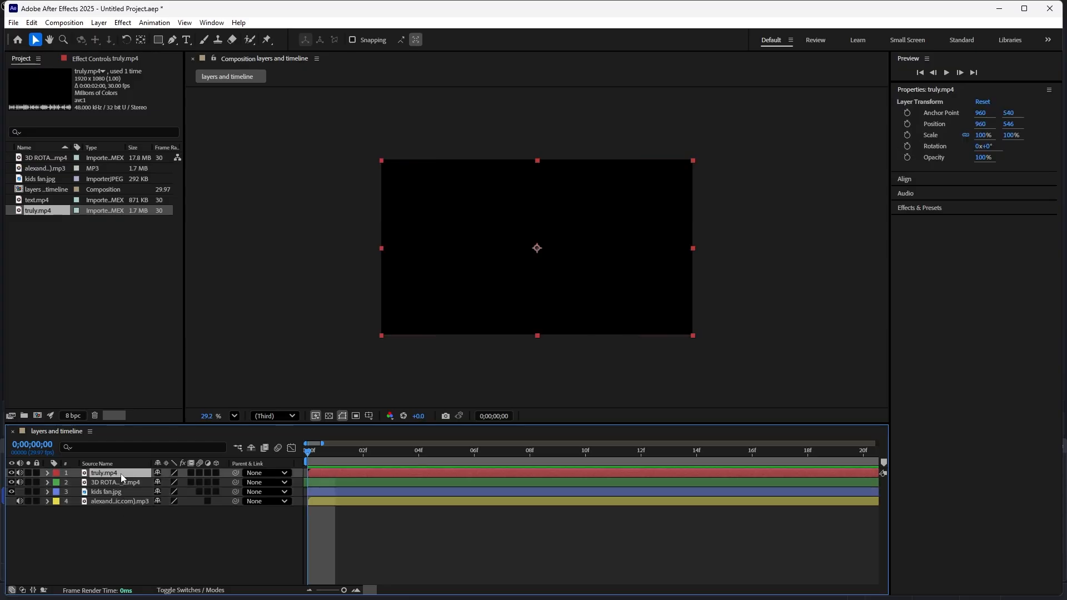
key(ctrl+a)
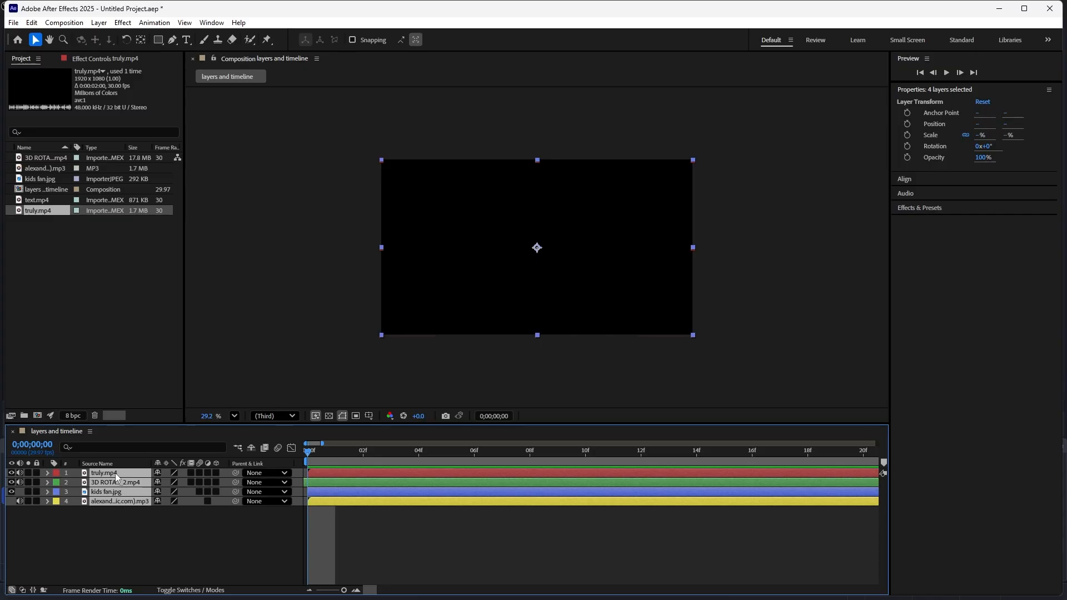
click(116, 540)
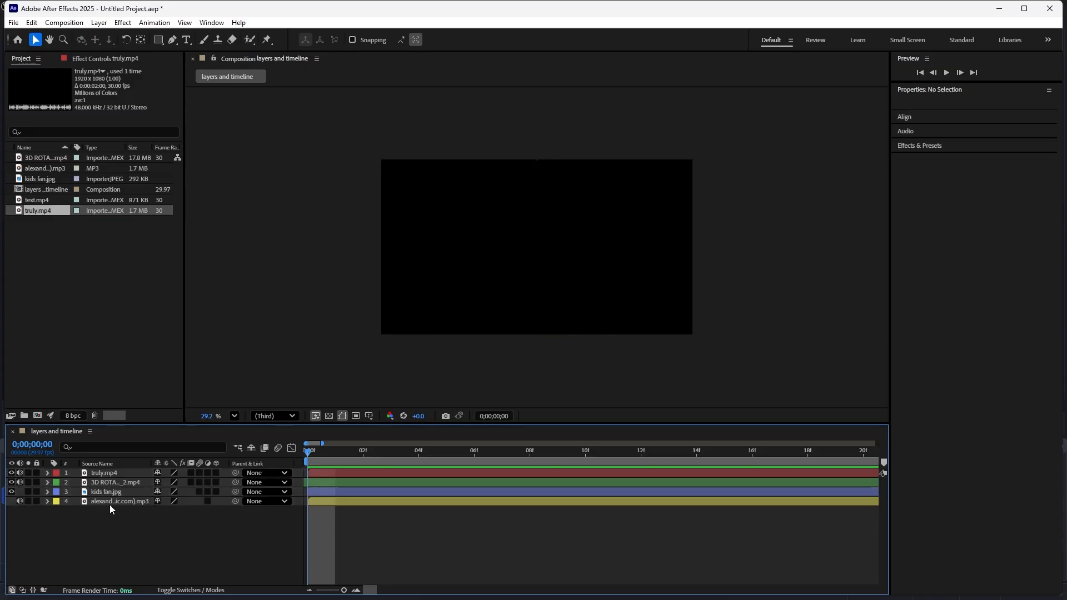
click(100, 464)
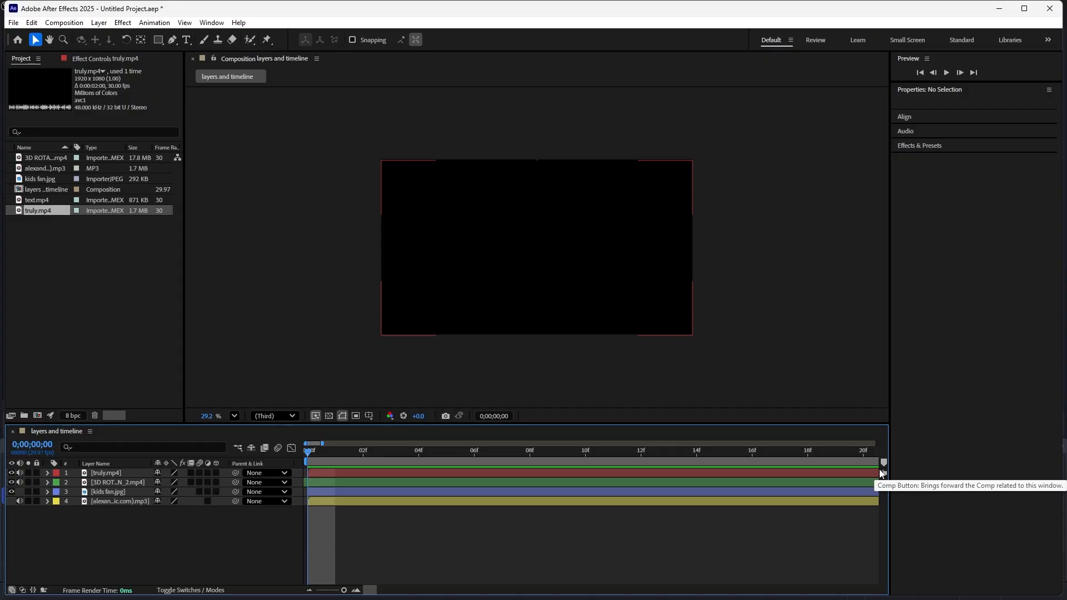
- Jump the playhead between the composition's last and first frames, finishing on the first frame
key(End)
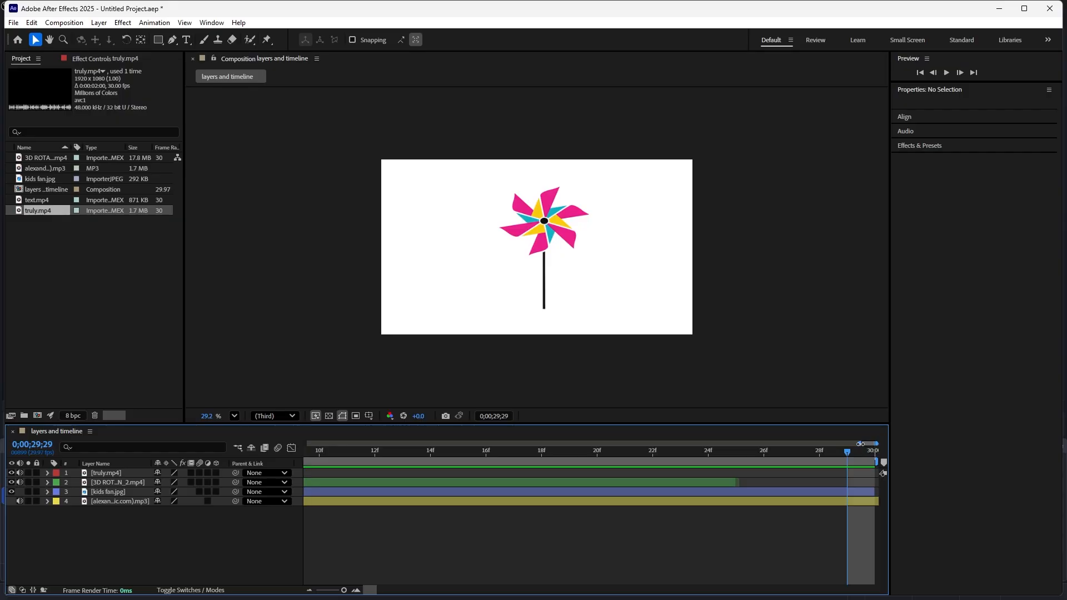
drag(860, 444, 814, 448)
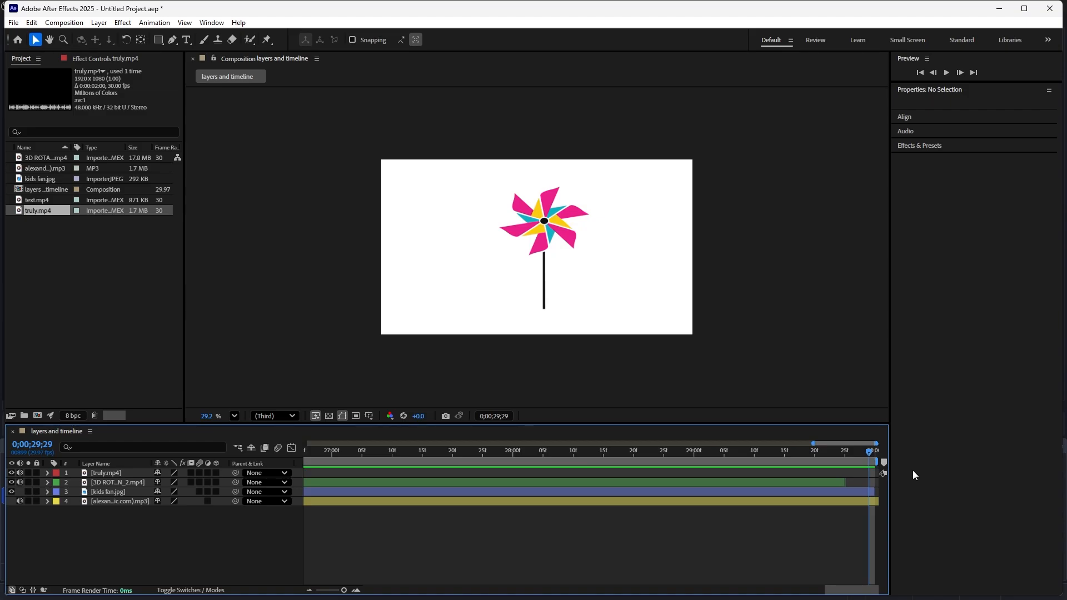
key(Home)
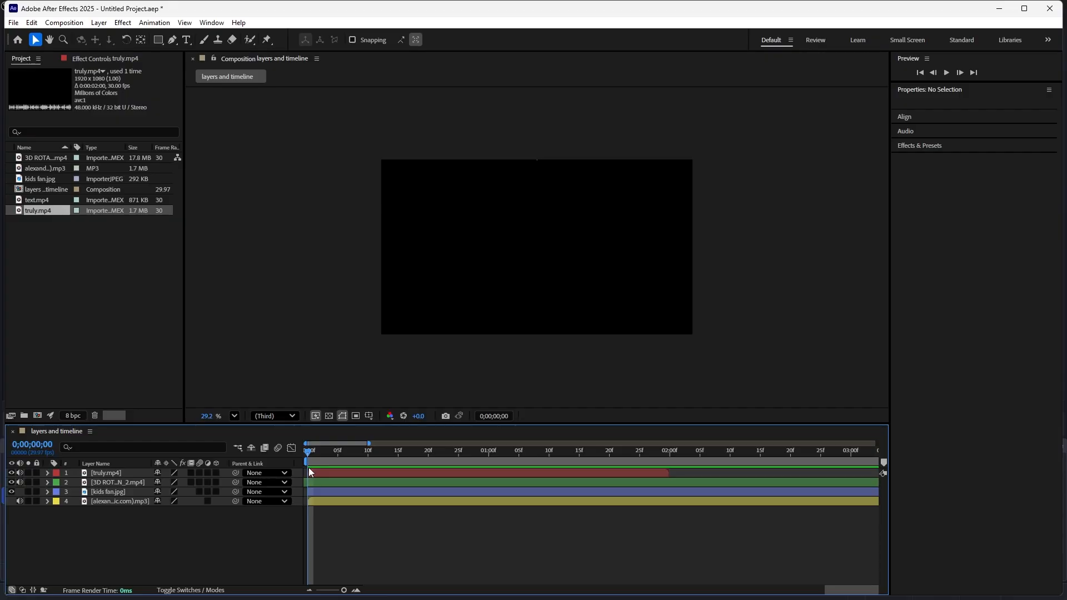
key(End)
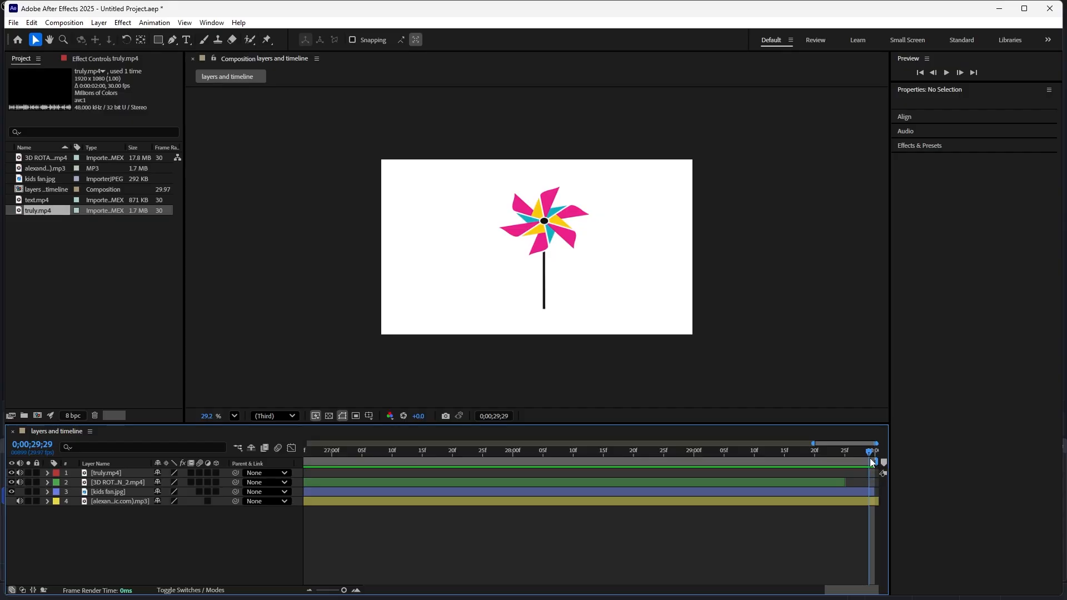
key(Home)
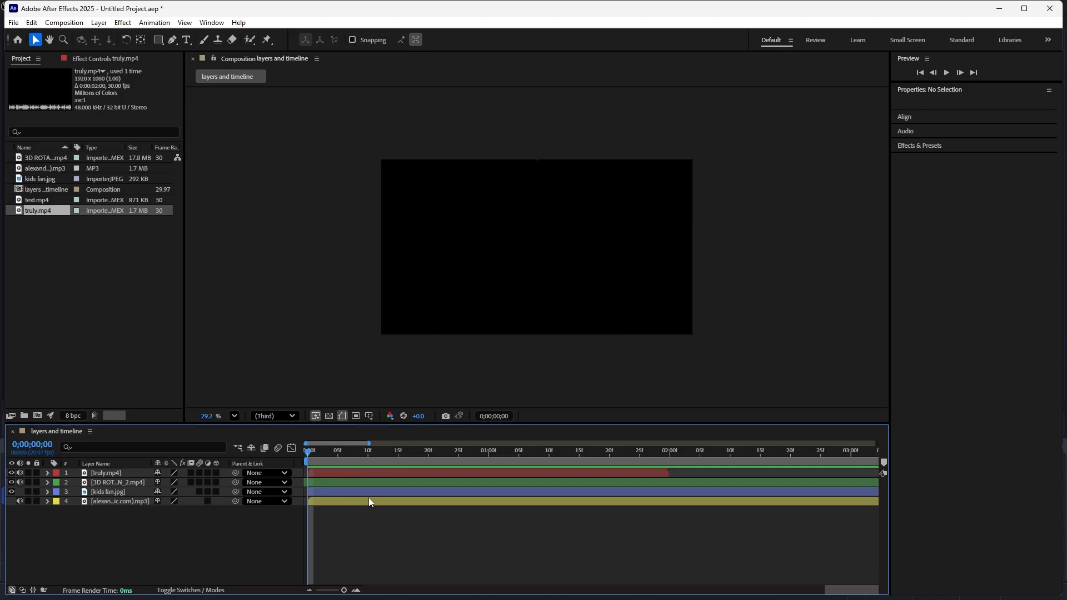
- Set the current time to 0;00;05;00 by entering the value directly
click(38, 449)
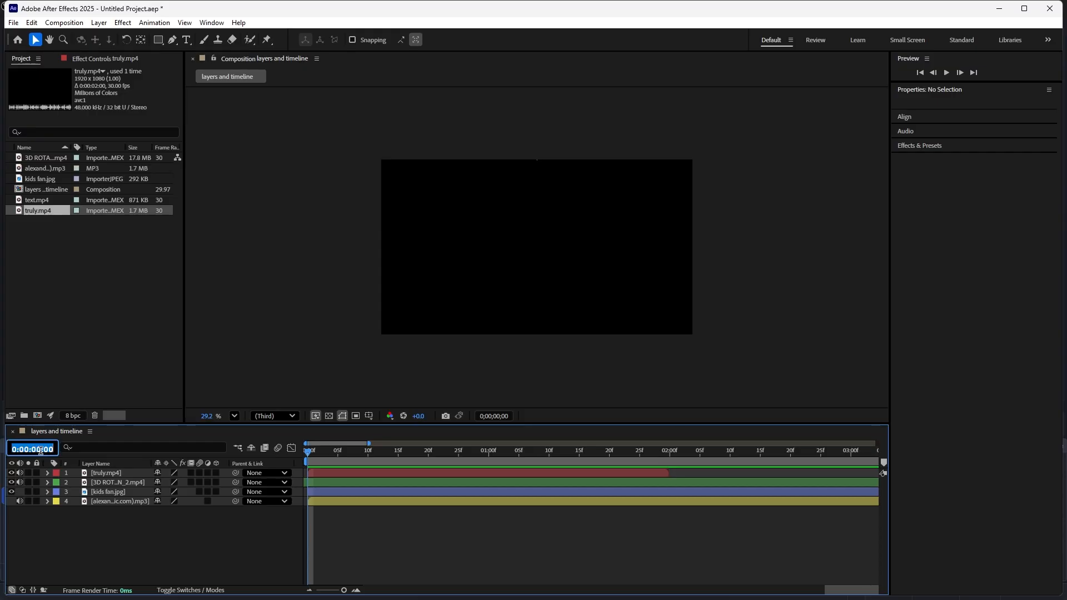
click(40, 450)
drag(40, 450, 33, 451)
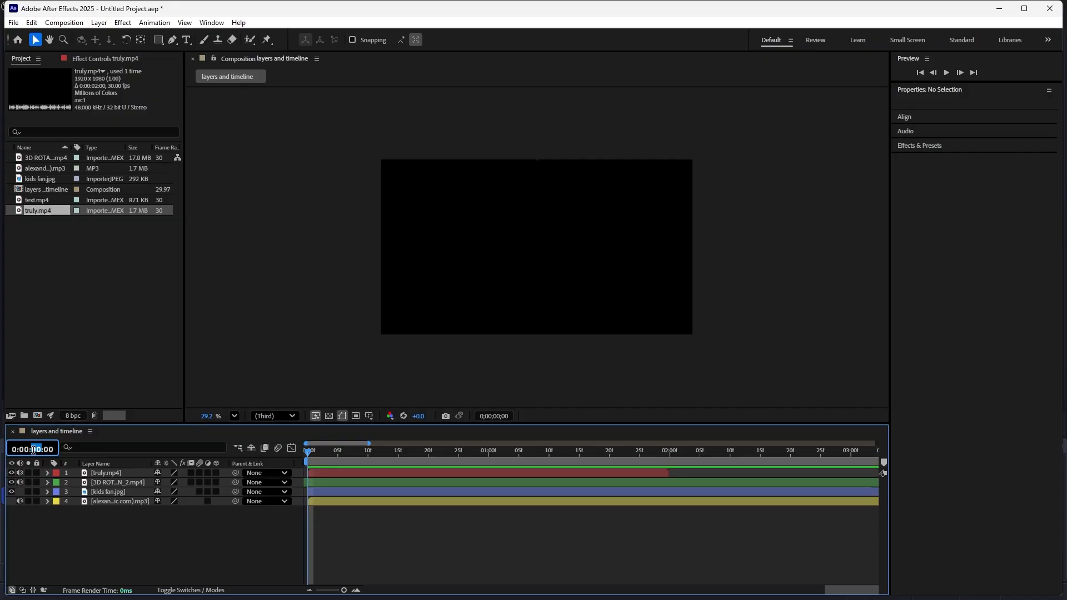
text(5)
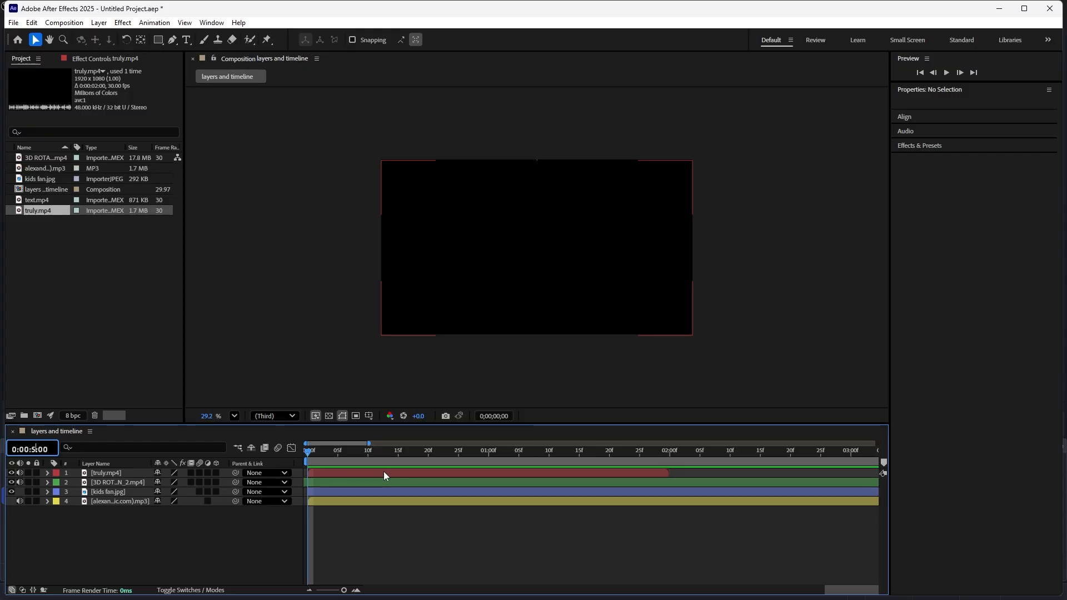
key(Return)
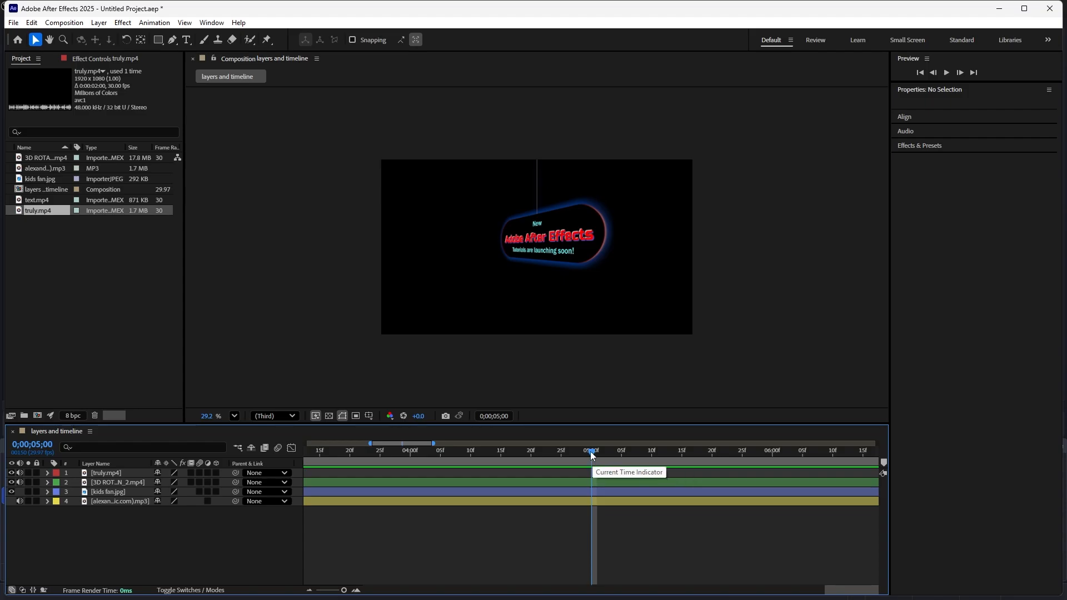
- Scrub the playhead back to 0;00;04;06 and widen the visible time range to about the first nine seconds
drag(591, 451, 548, 452)
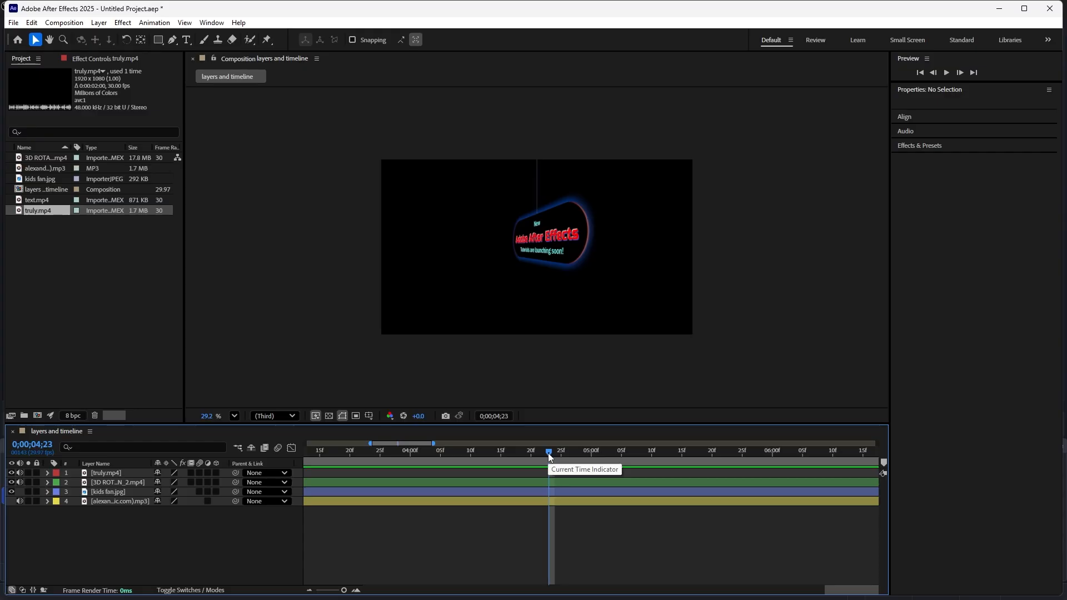
drag(548, 453, 448, 457)
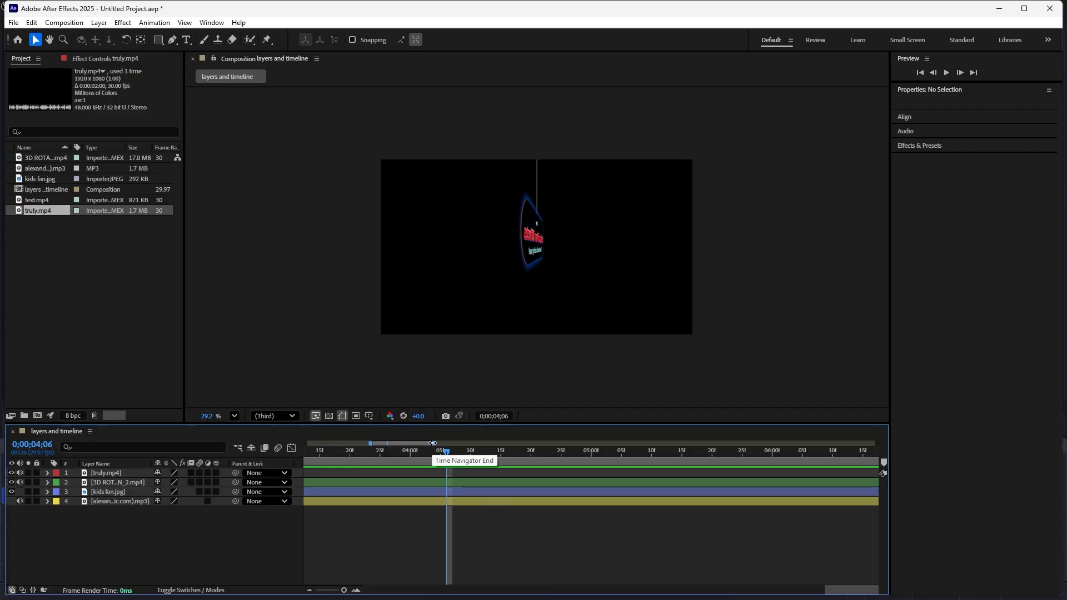
drag(433, 443, 545, 454)
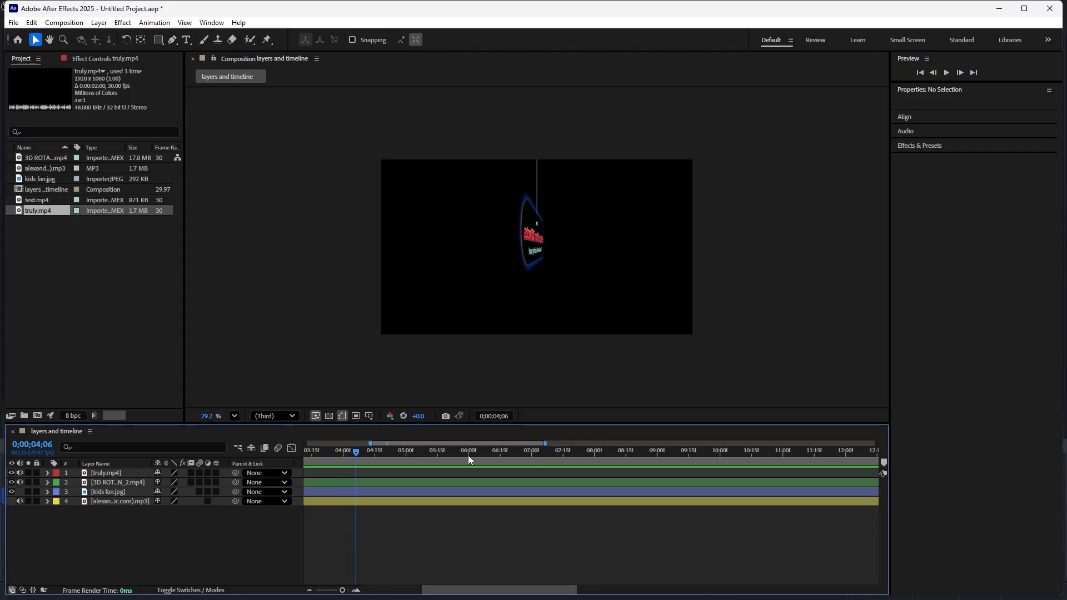
drag(478, 442, 401, 447)
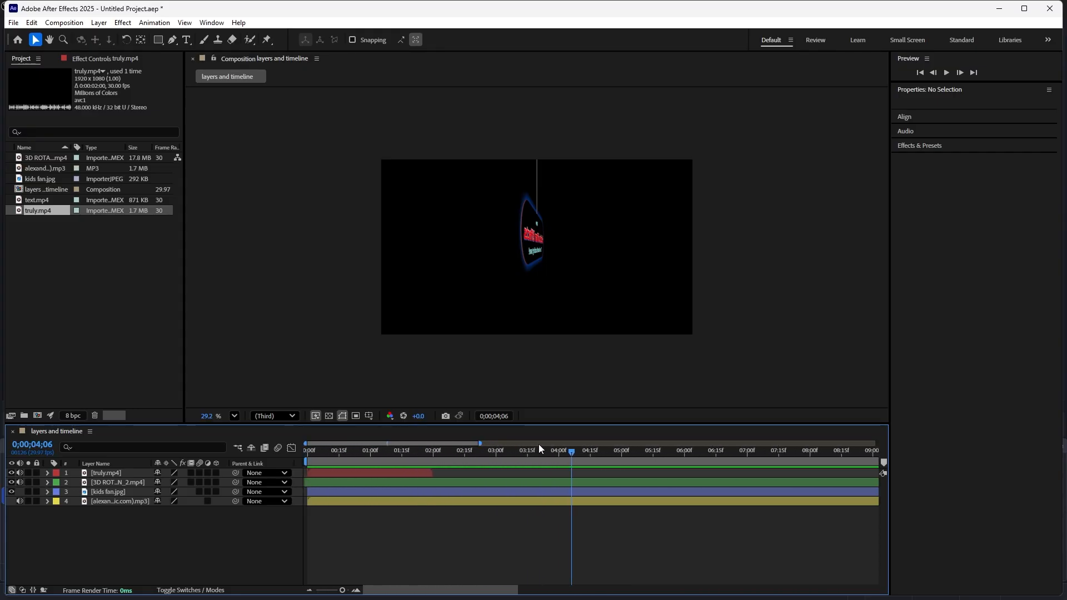
- Preview the composition from its first frame and stop playback at 0;00;03;13
drag(571, 451, 309, 452)
key(space)
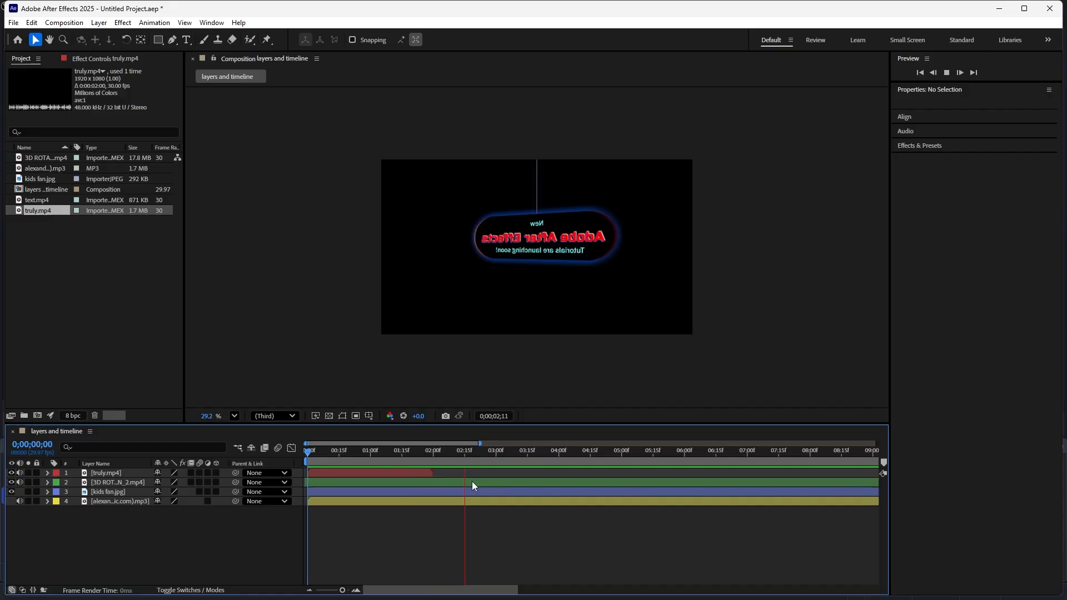
key(space)
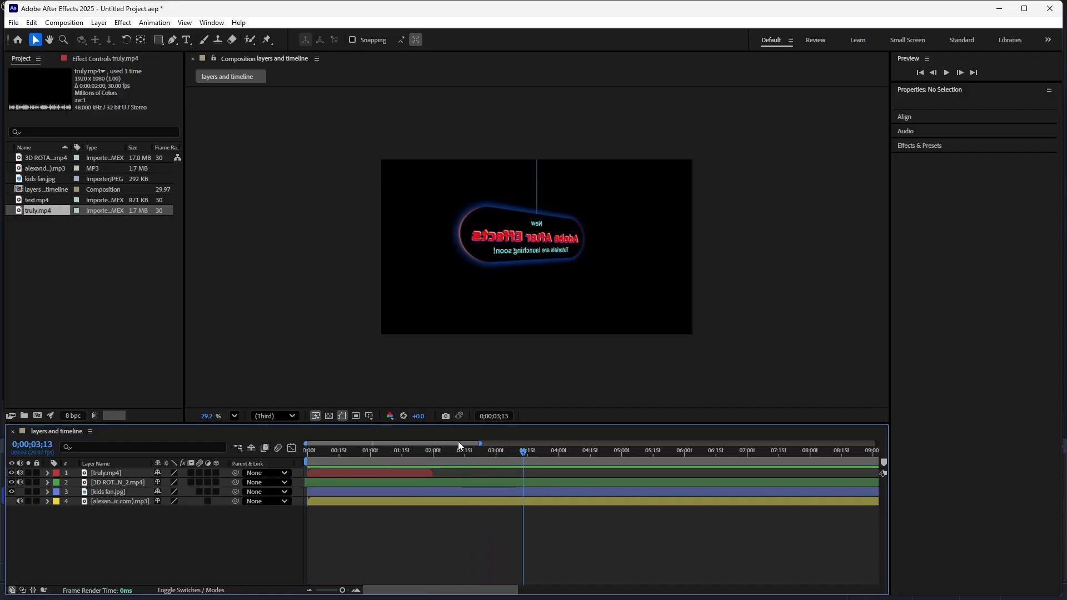
- Add a composition marker near 18 seconds, shift it to about 20 seconds, and remove it
drag(479, 443, 856, 444)
click(856, 450)
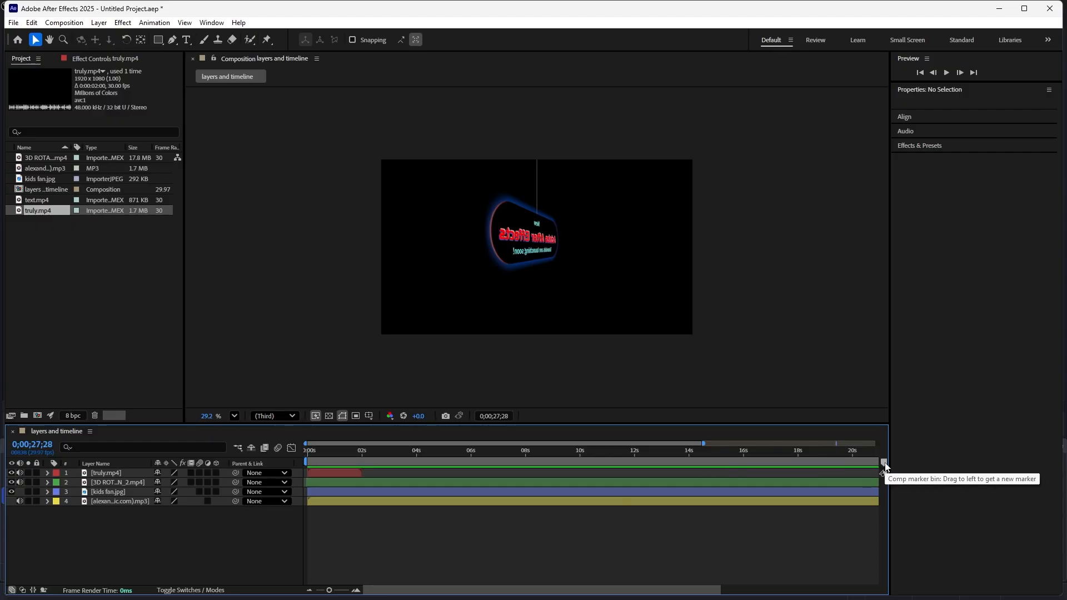
drag(884, 463, 861, 462)
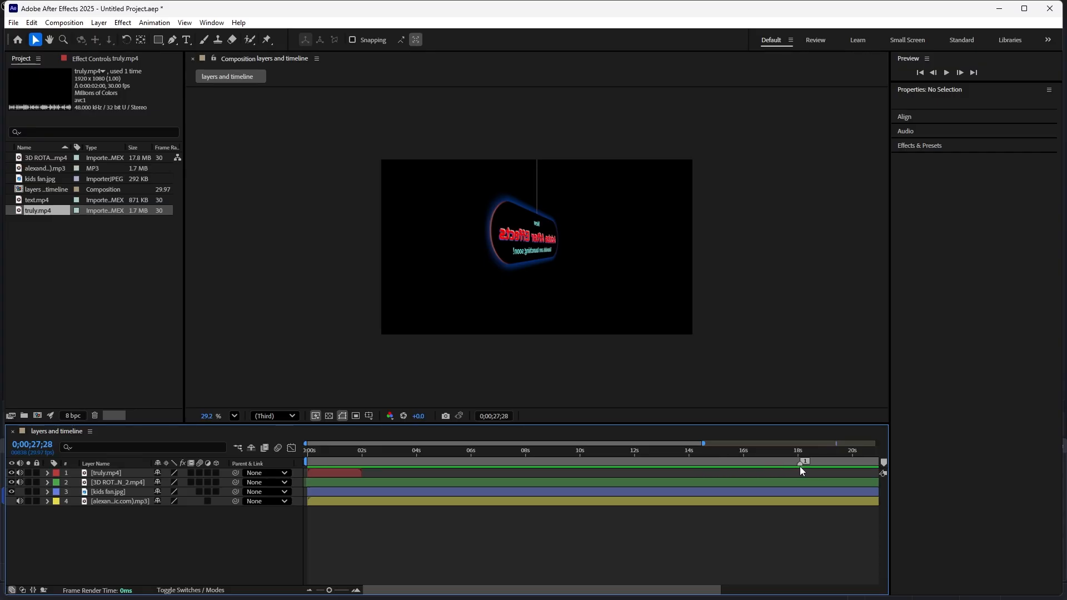
drag(805, 466, 809, 465)
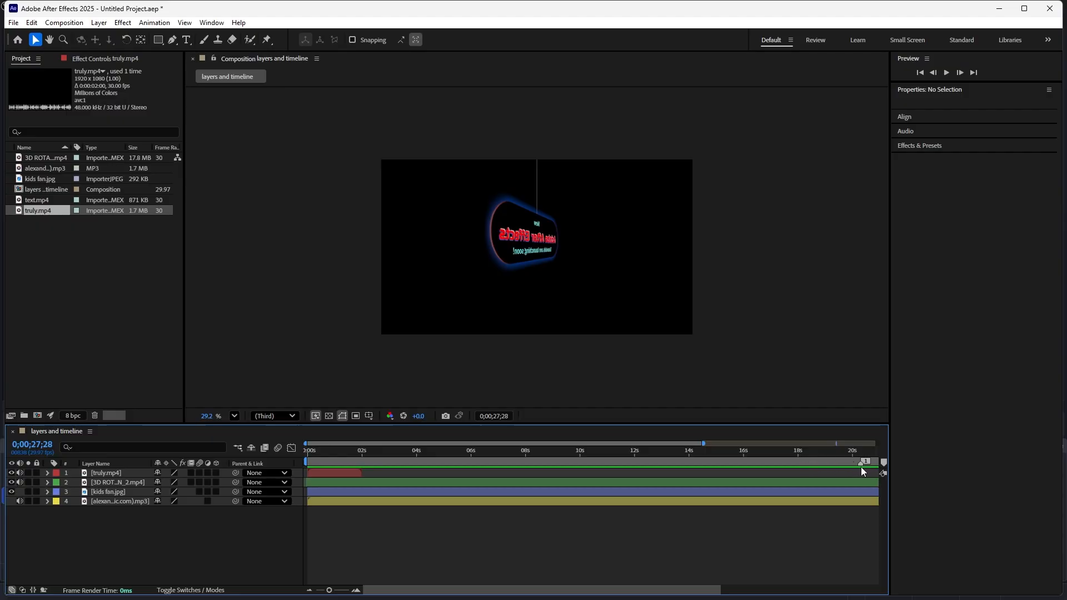
drag(861, 467, 889, 466)
- Scrub the playhead from the first frame to 0;00;02;29 and narrow the visible time range to about the first 12 seconds
click(308, 461)
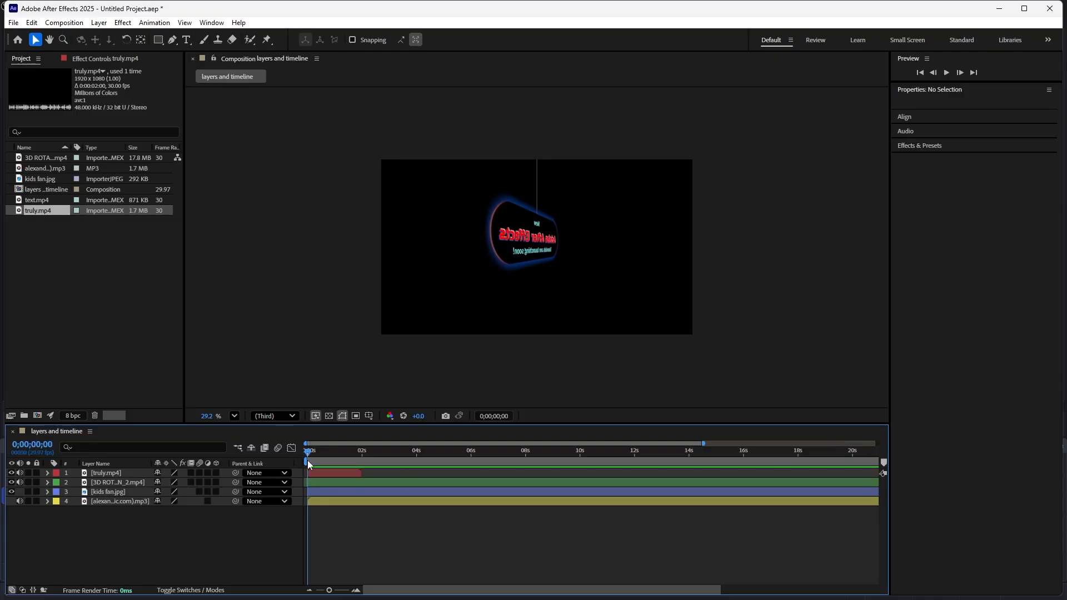
drag(309, 465, 388, 468)
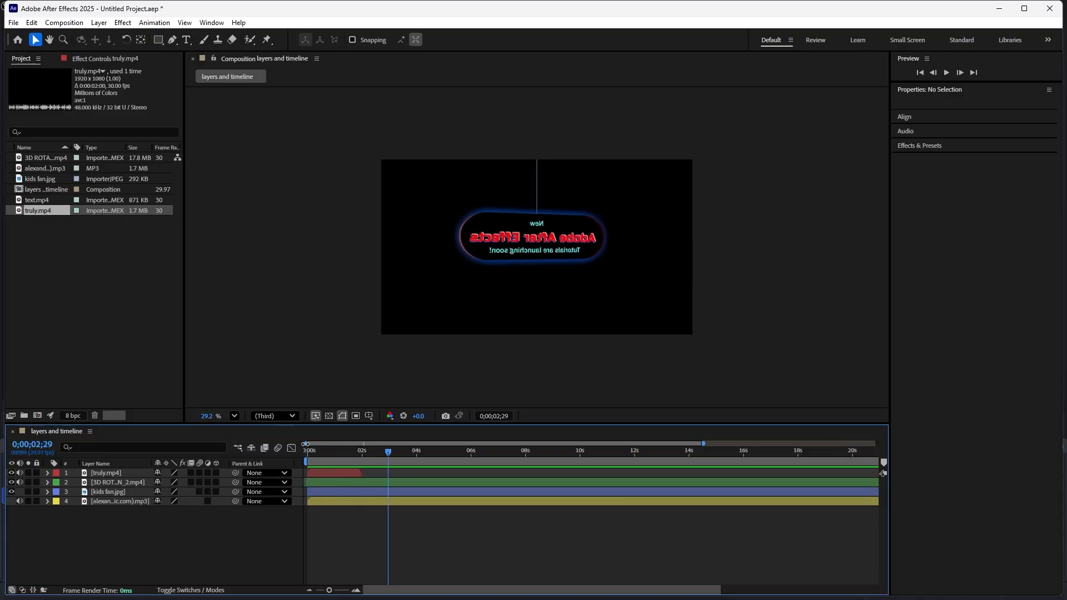
drag(305, 444, 445, 444)
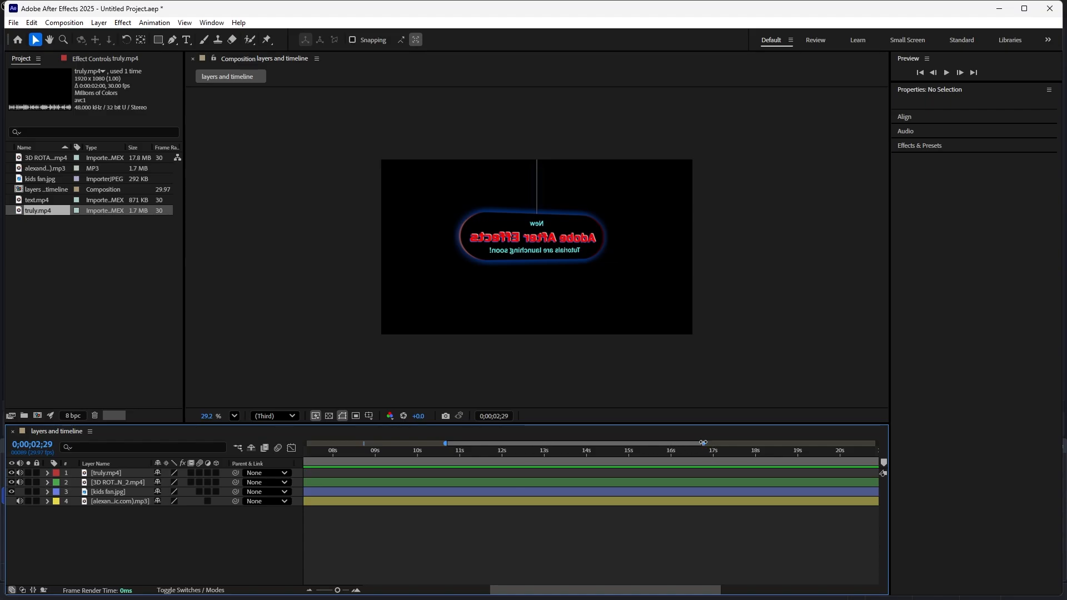
drag(703, 443, 675, 445)
drag(570, 445, 365, 441)
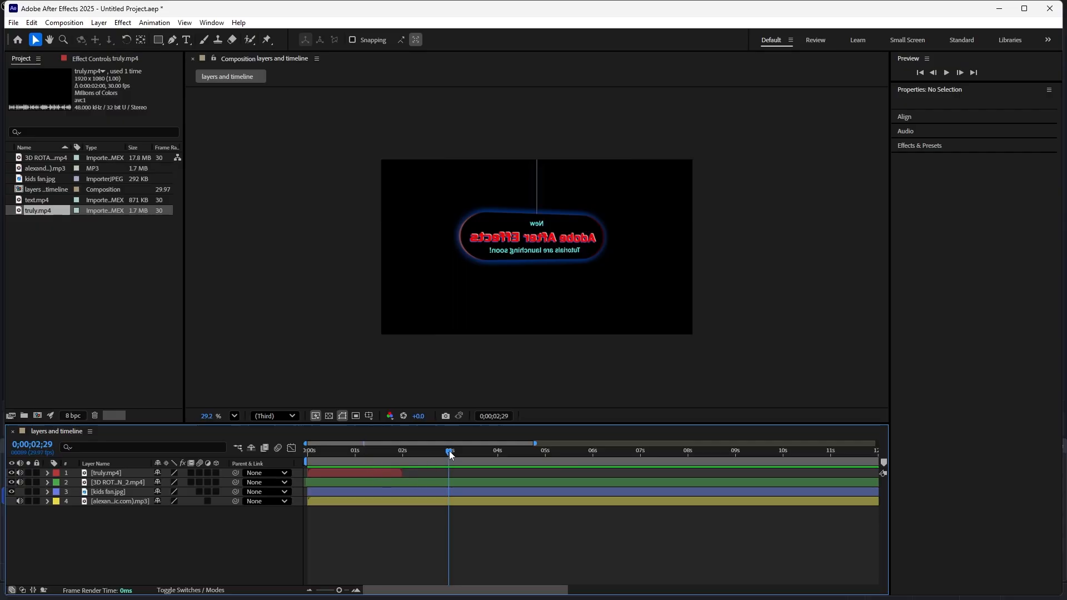
- Play the composition from the first frame again and stop at 0;00;05;10
drag(449, 452, 308, 470)
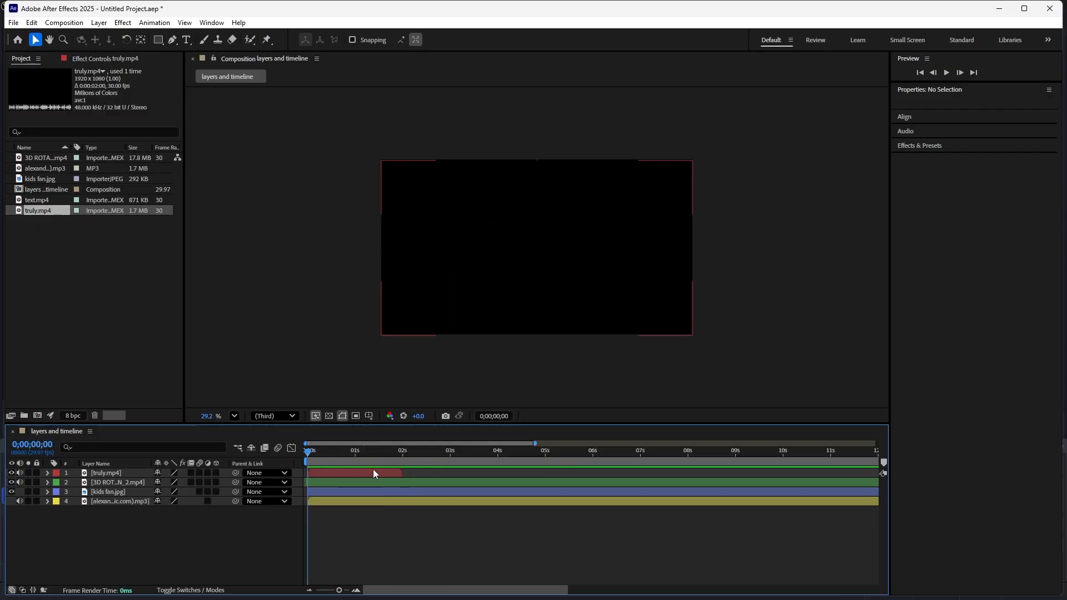
key(space)
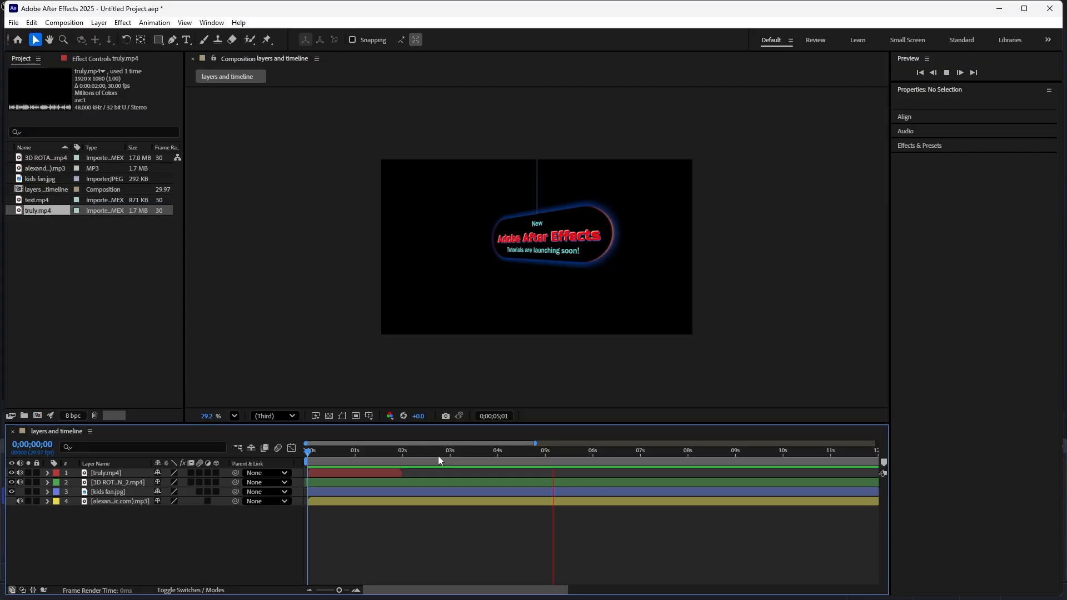
key(space)
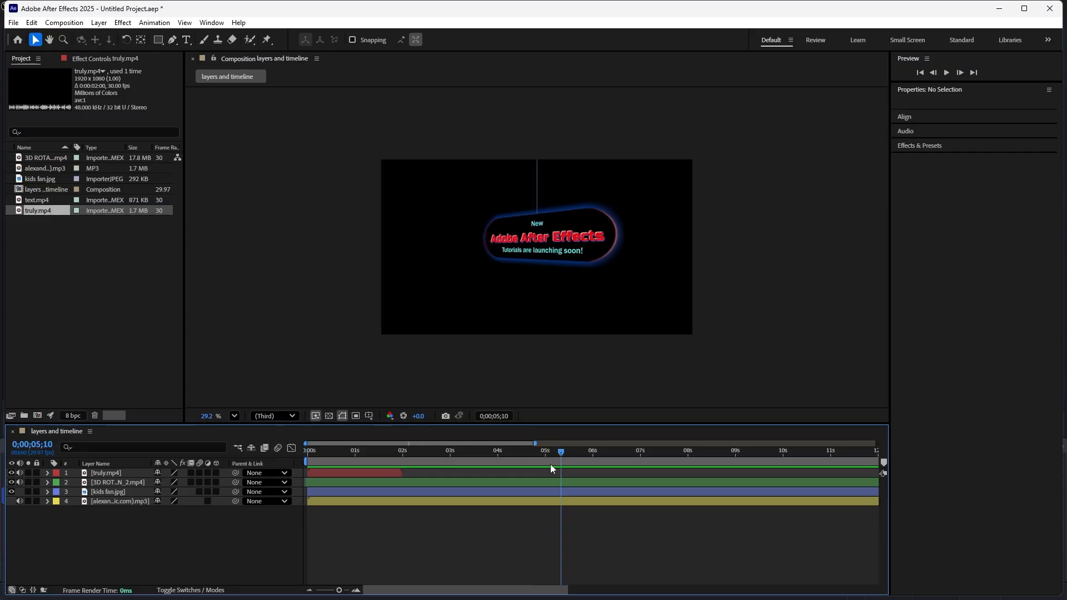
- Show the composition's full duration in the timeline and set the work area from about 8 to 20 seconds
drag(561, 452, 663, 442)
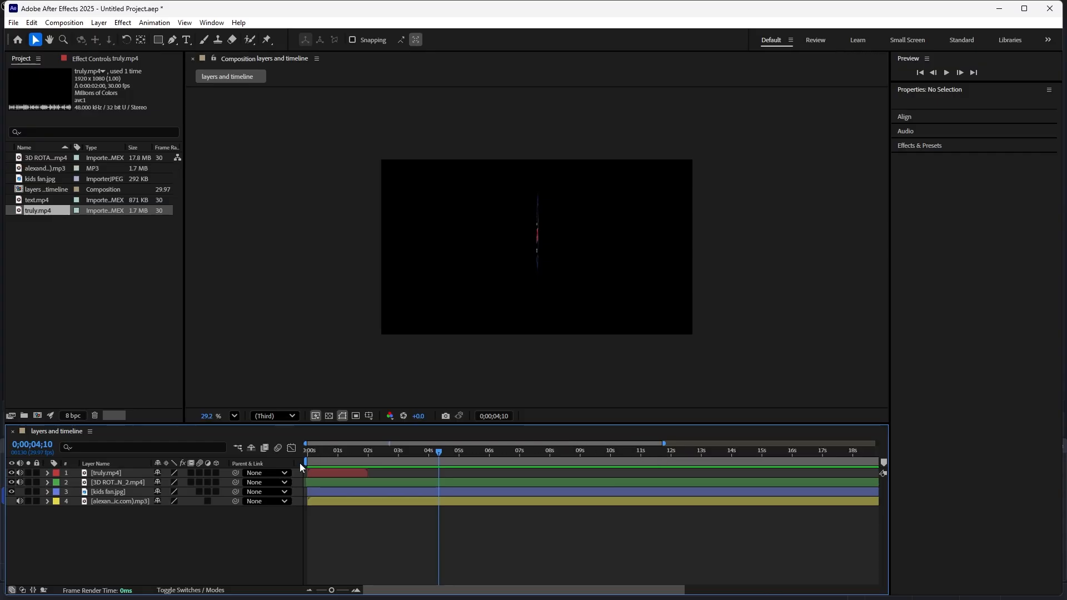
drag(663, 443, 919, 443)
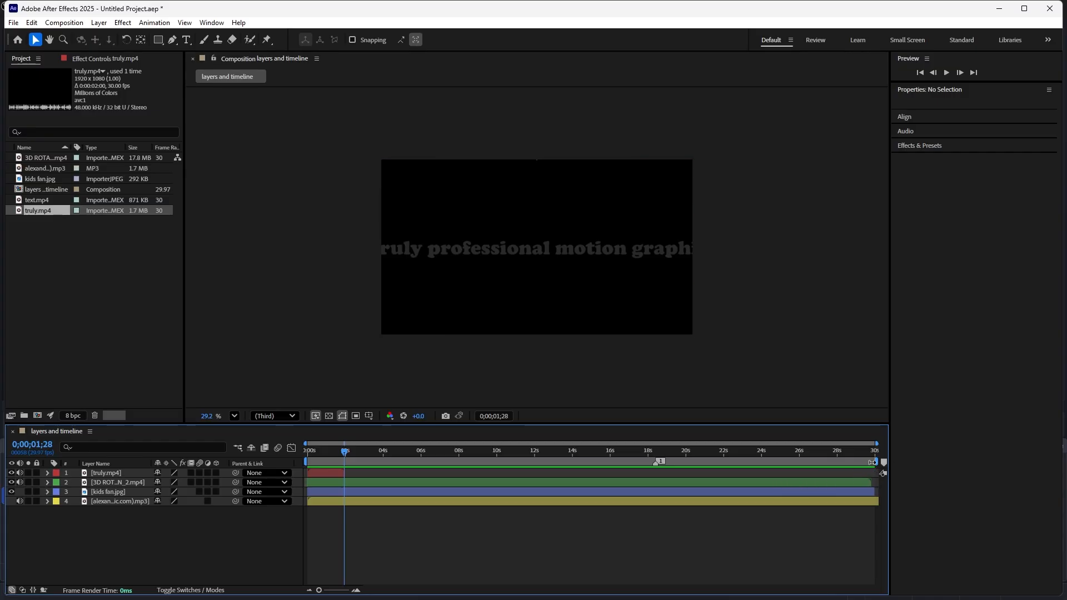
drag(874, 462, 692, 462)
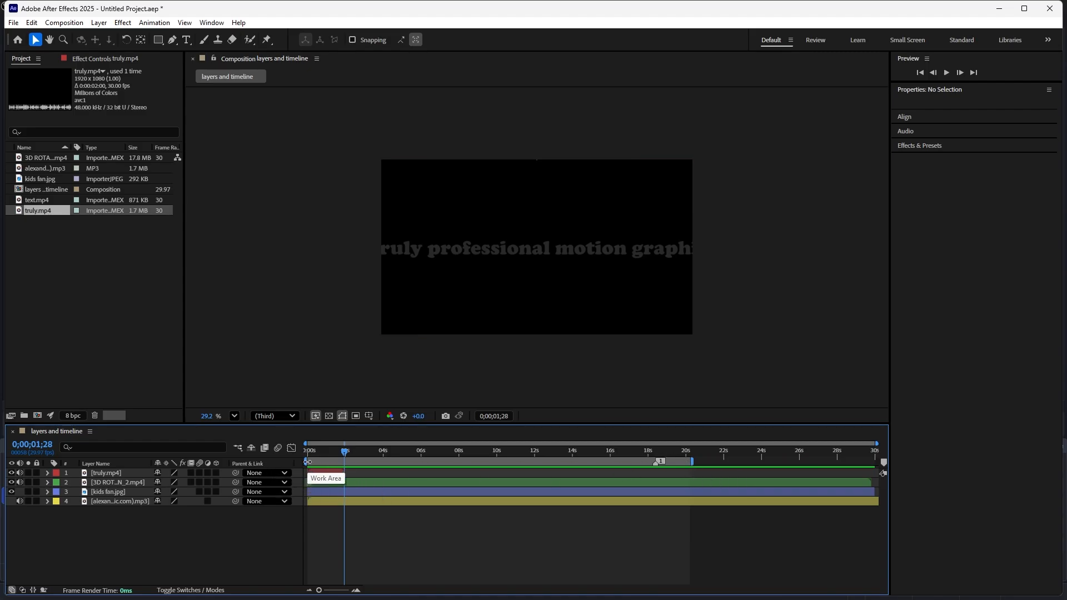
drag(307, 461, 456, 462)
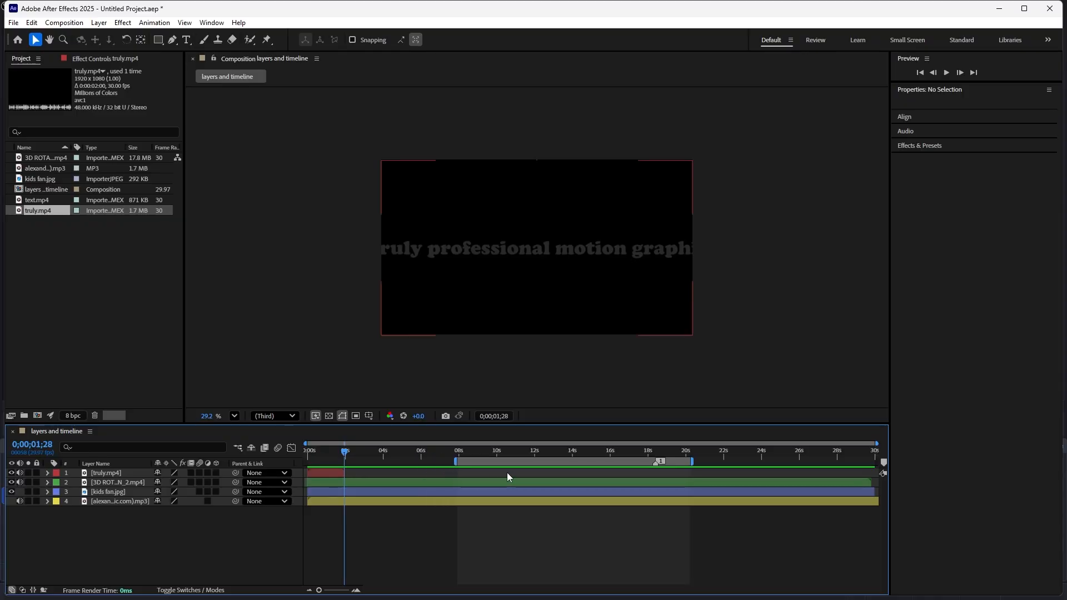
- Play the shortened work area from its start, stop playback, and scrub the playhead to 0;00;16;26
drag(345, 452, 454, 479)
key(space)
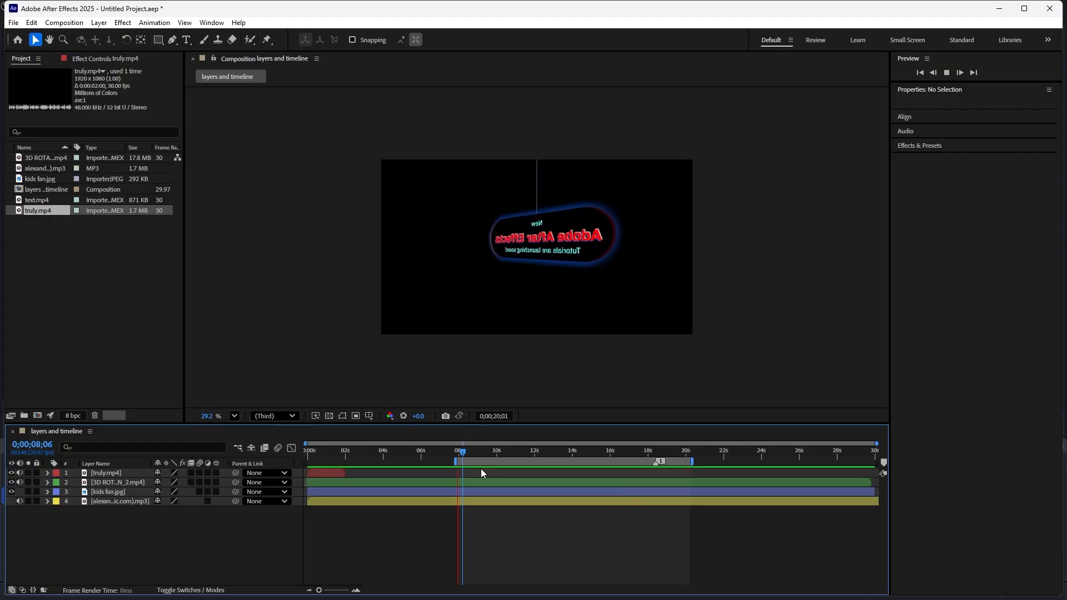
key(space)
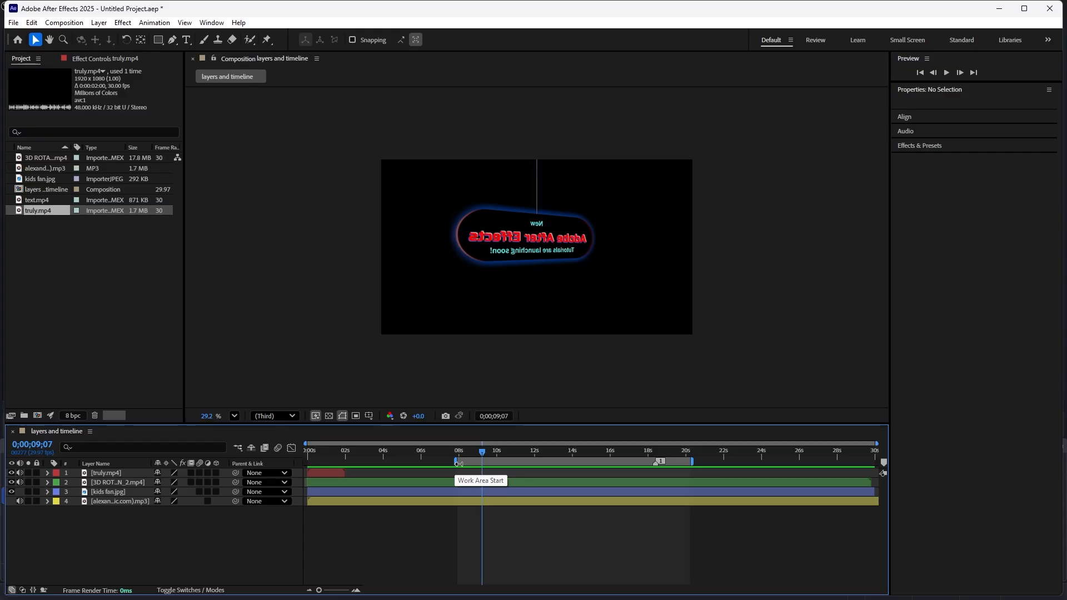
drag(481, 463, 626, 477)
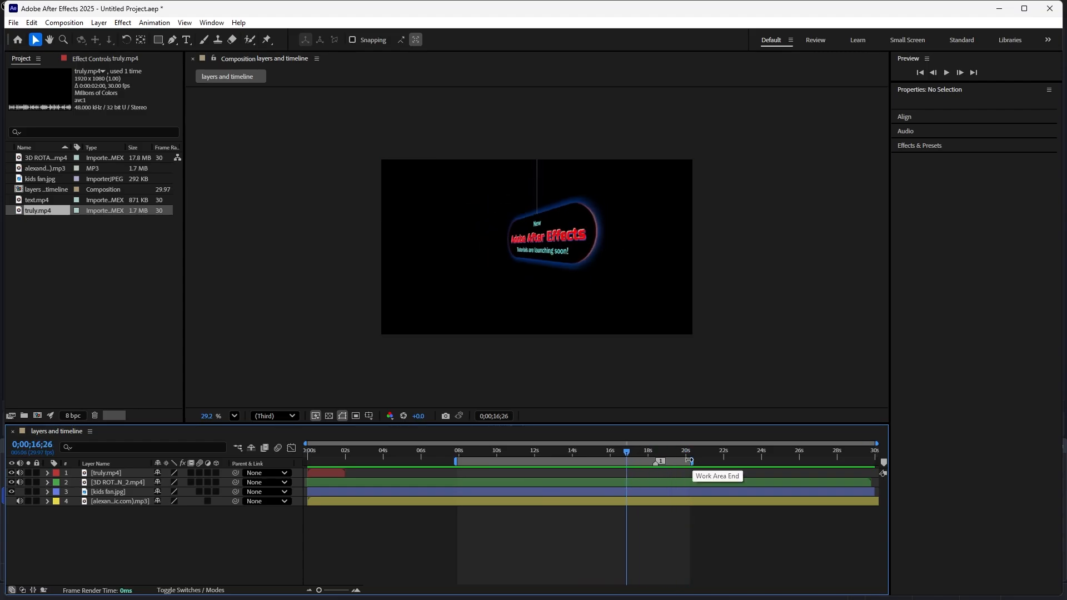
- Slide the whole work area to the composition's start and extend its end to the 30-second mark
mouse_move(689, 461)
mouse_down()
mouse_move(781, 461)
mouse_move(698, 461)
mouse_up()
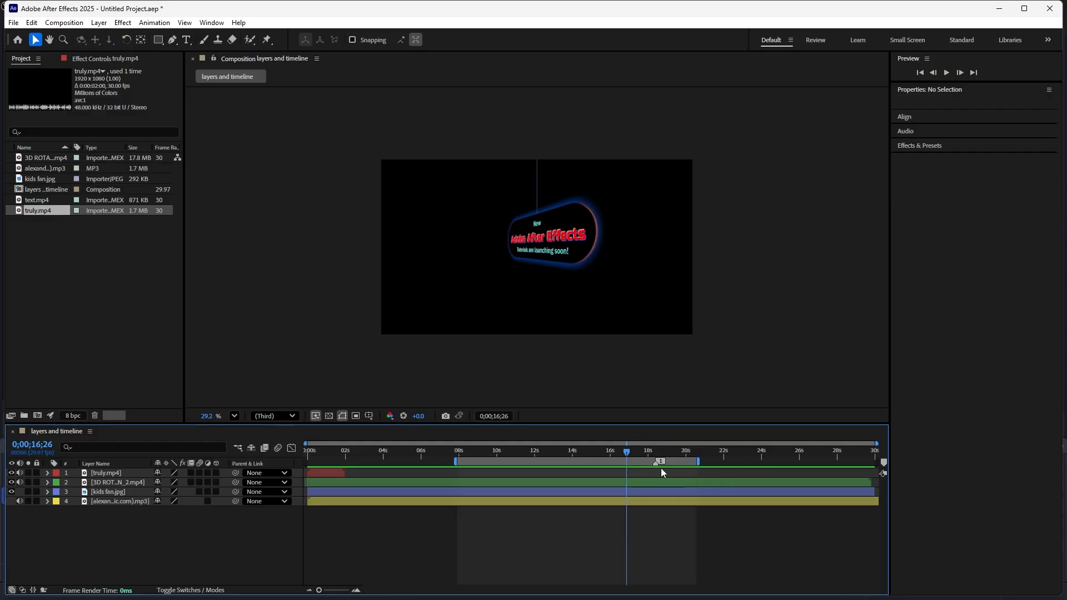
drag(628, 451, 478, 469)
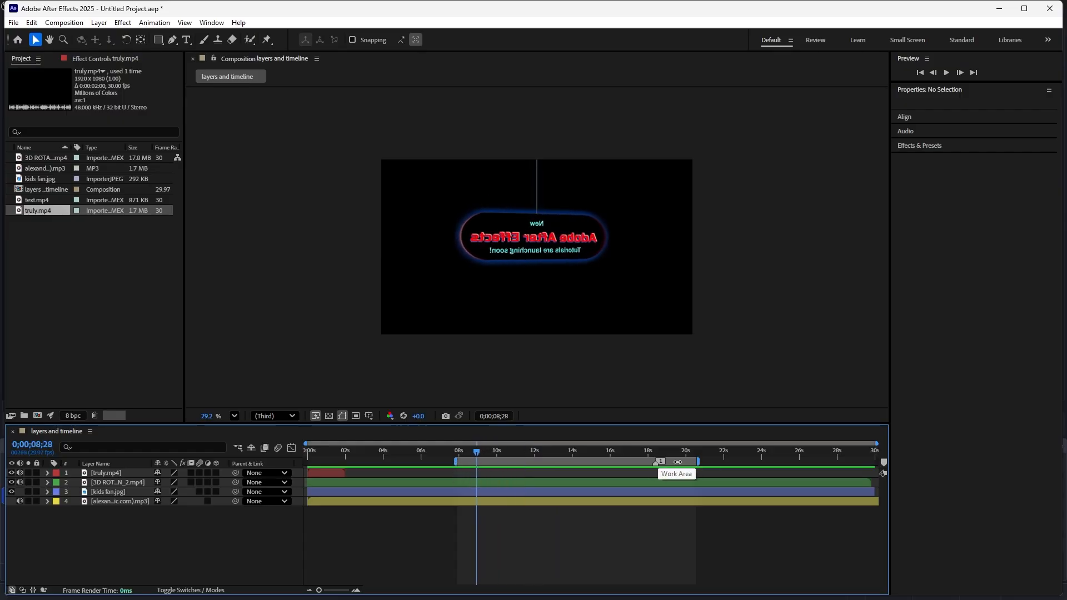
drag(635, 462, 460, 464)
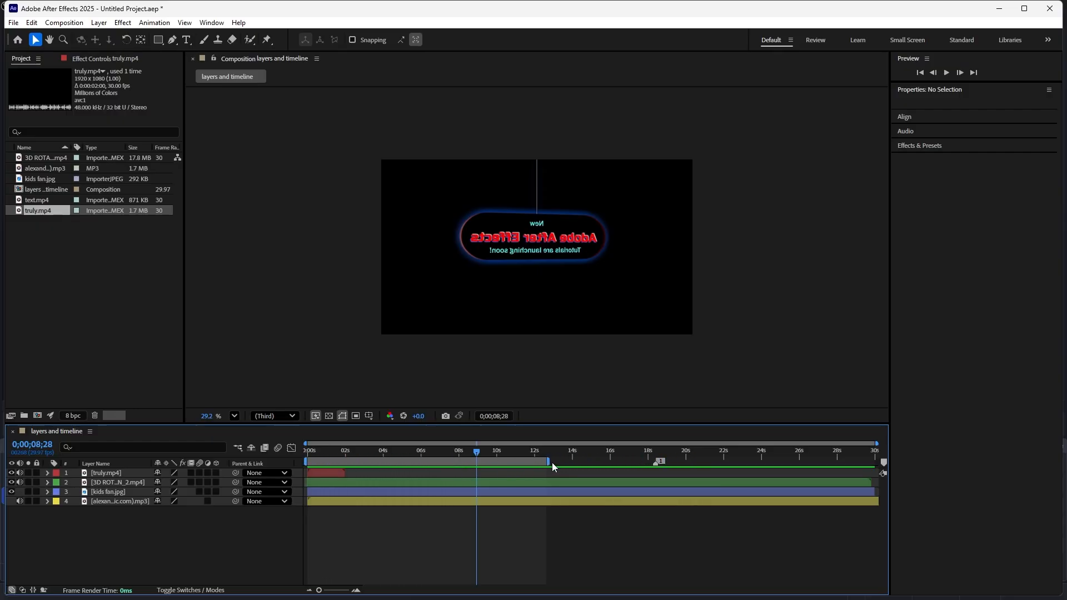
drag(546, 464, 877, 462)
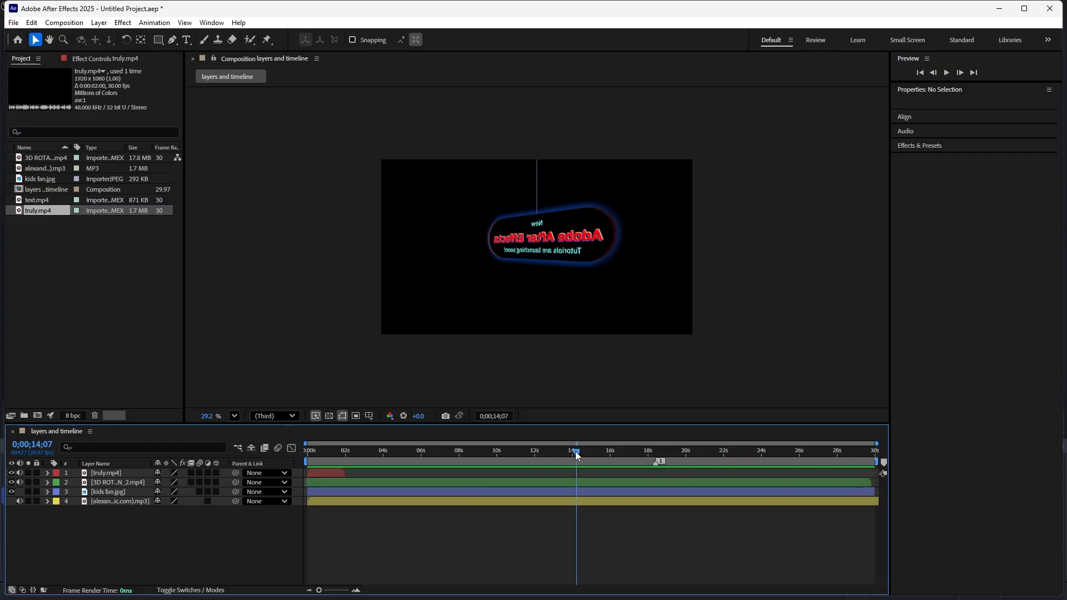
- Preview the full composition briefly from the first frame, return there, and scrub the playhead to 0;00;06;08
drag(575, 451, 301, 462)
key(space)
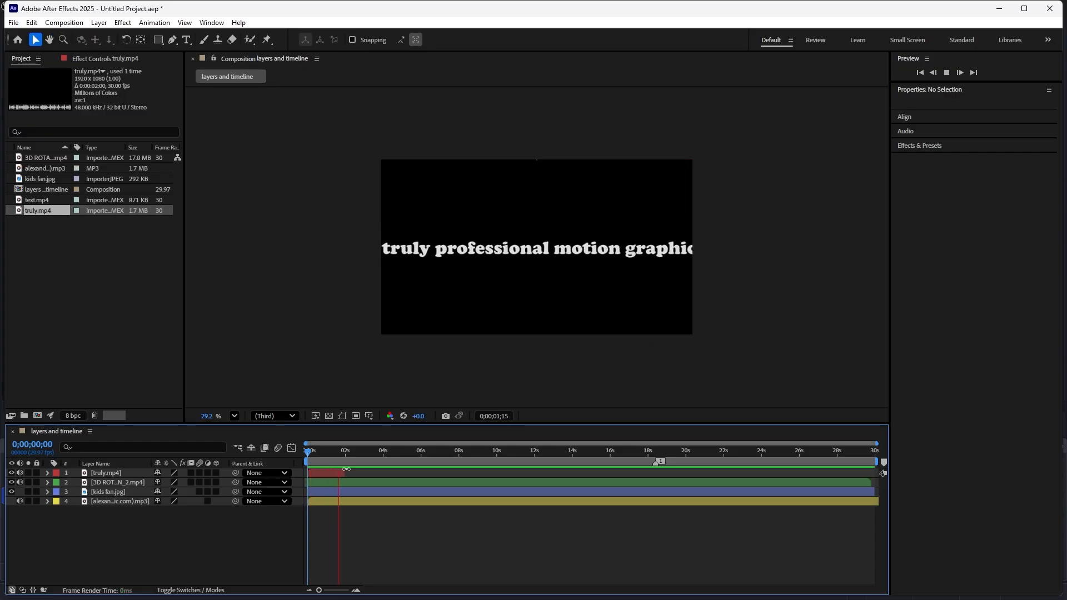
key(space)
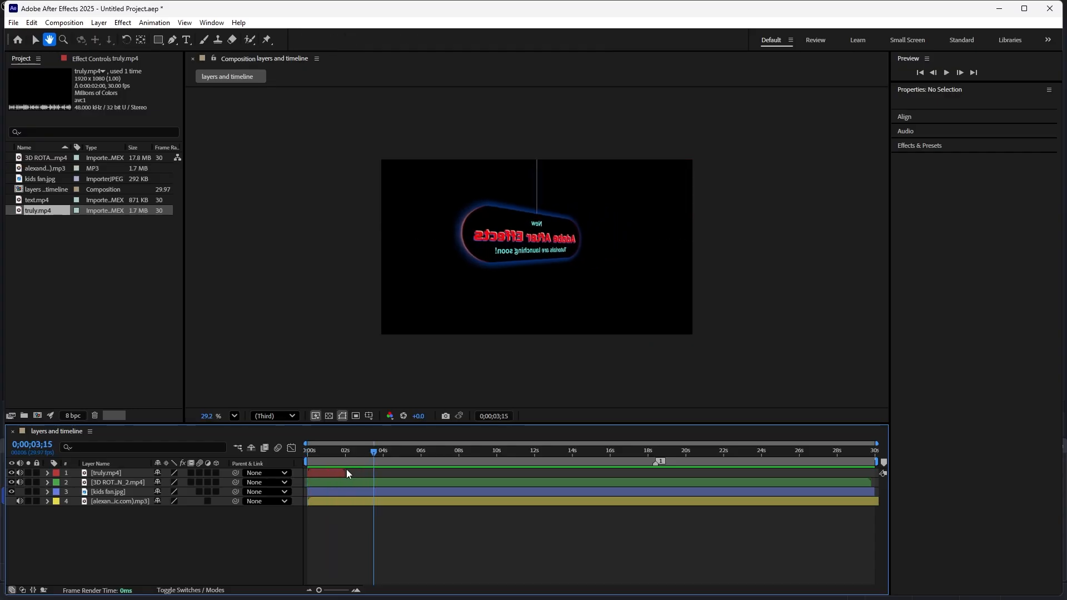
drag(373, 453, 307, 468)
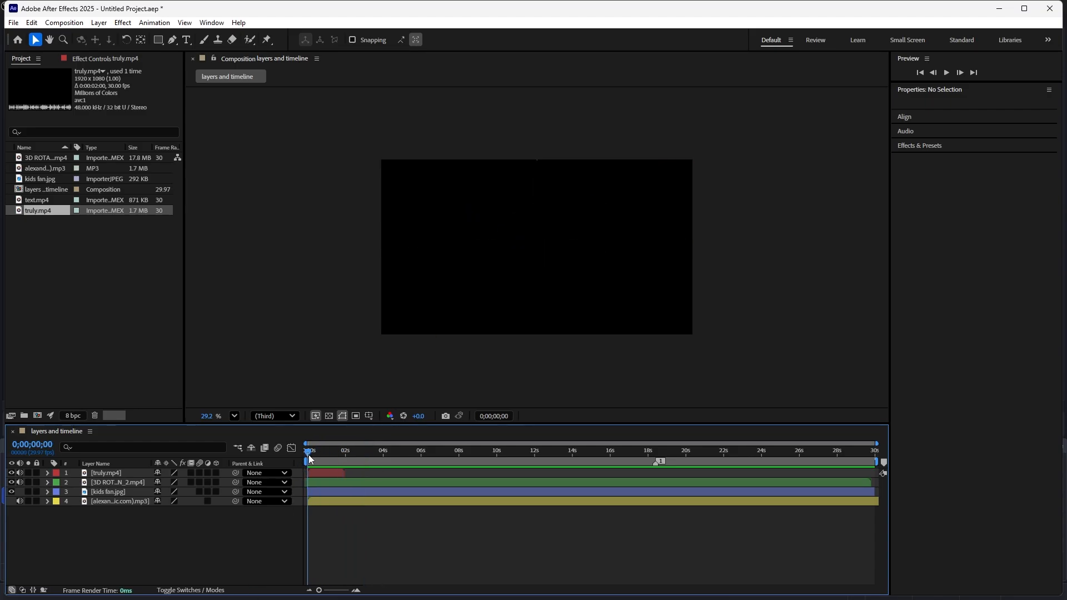
drag(310, 453, 427, 469)
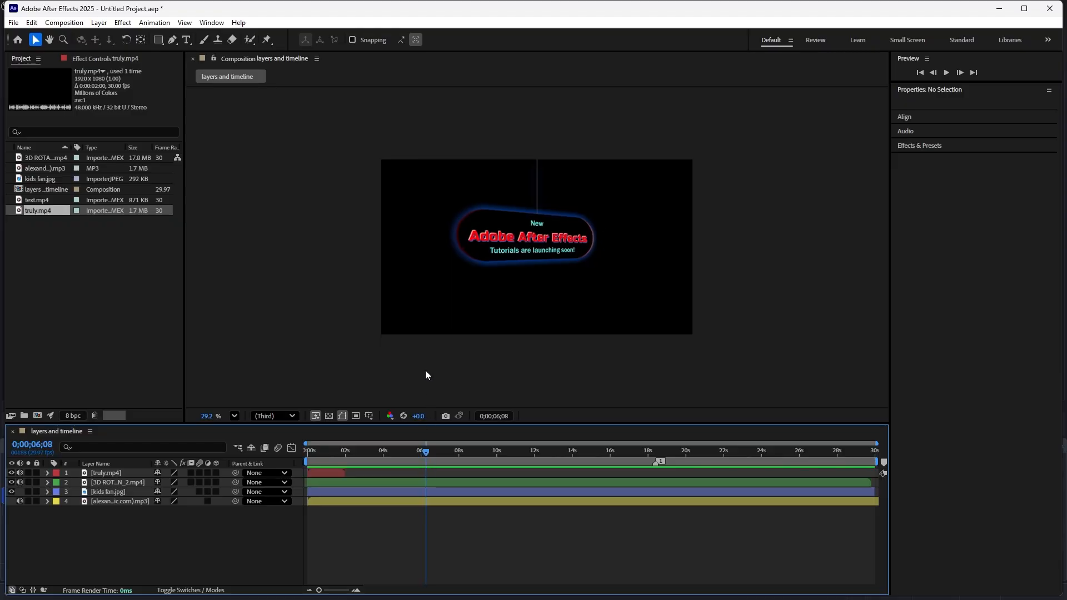
- Maximize the composition viewer to fill the workspace and restore it to the normal layout
click(408, 266)
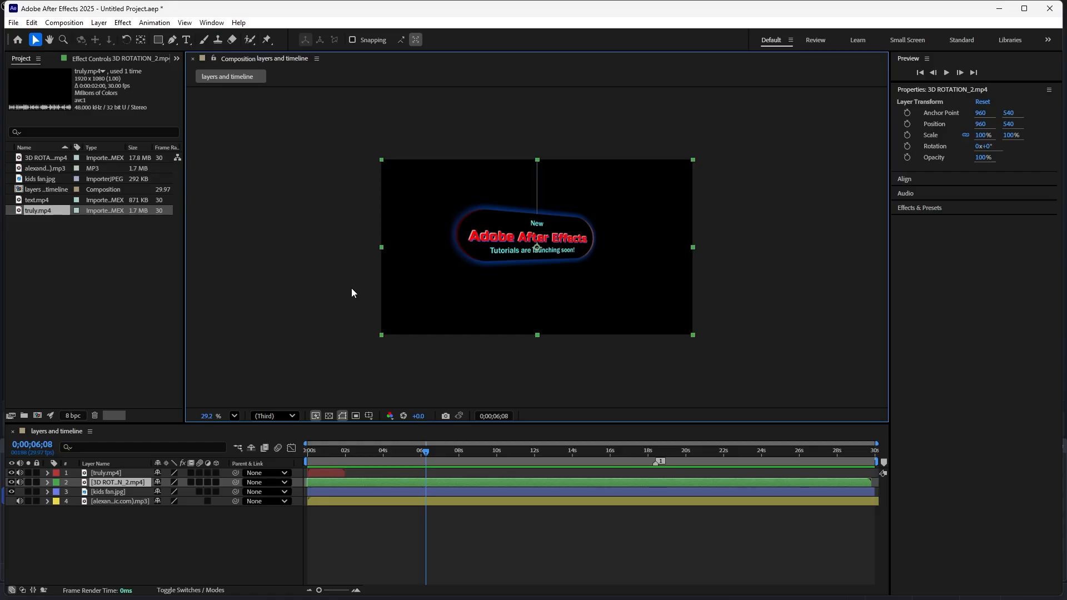
key(grave)
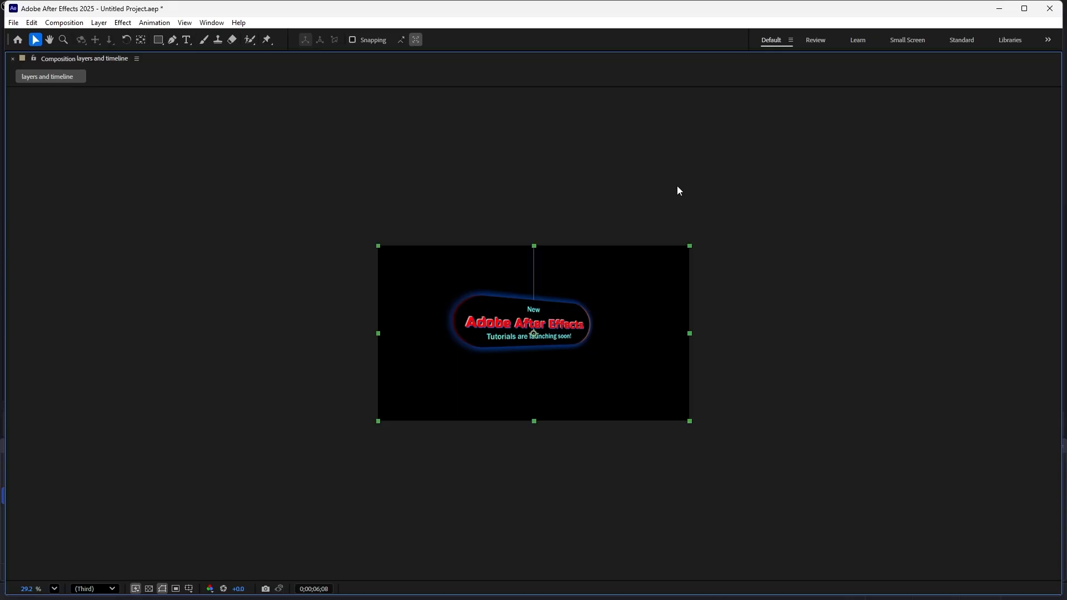
key(grave)
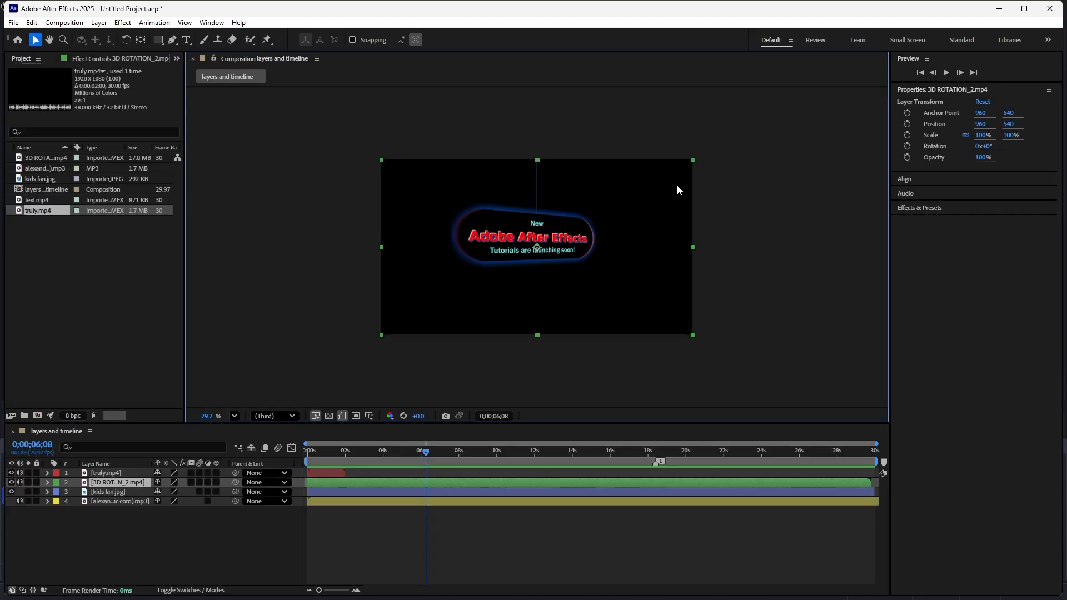
- Maximize the timeline, scrub the playhead to 0;00;02;00 at the end of truly.mp4, and restore the layout
click(598, 562)
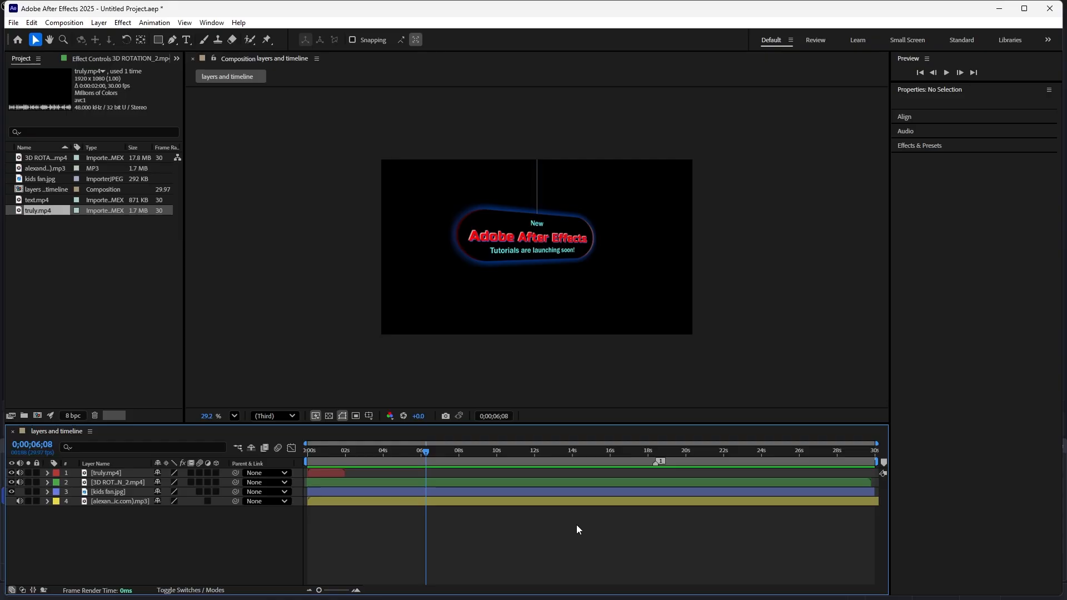
key(grave)
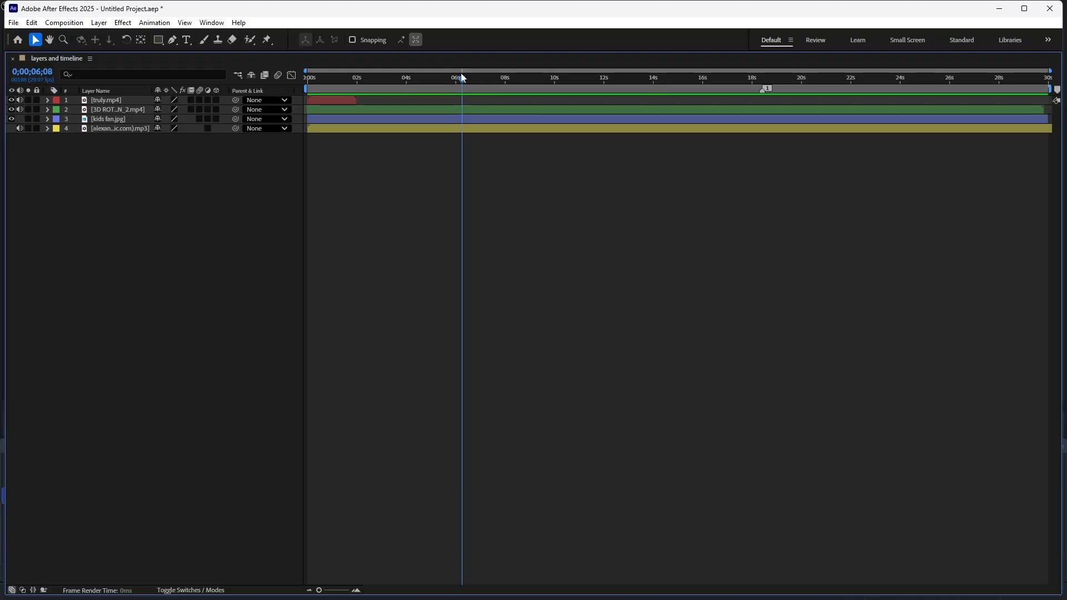
drag(461, 77, 356, 104)
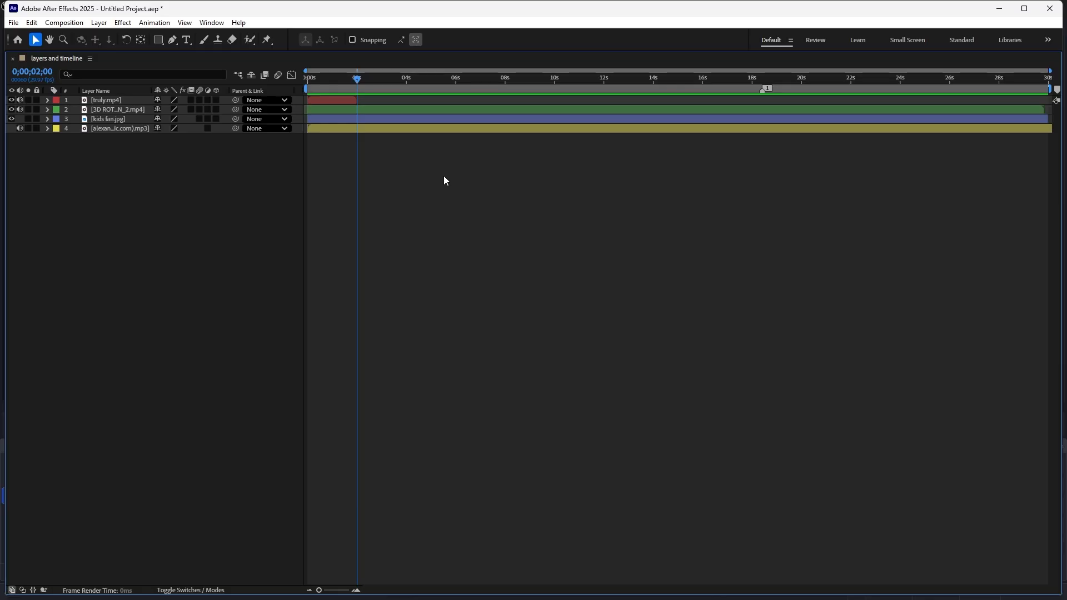
key(grave)
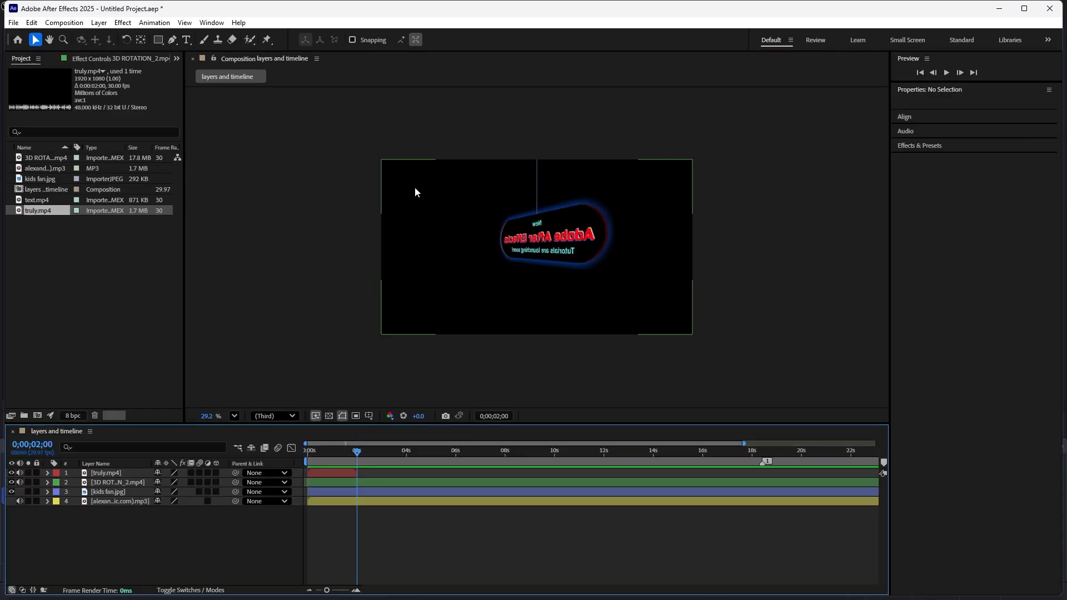
- Maximize the project item list to show all its details and restore it to the normal layout
click(106, 261)
key(grave)
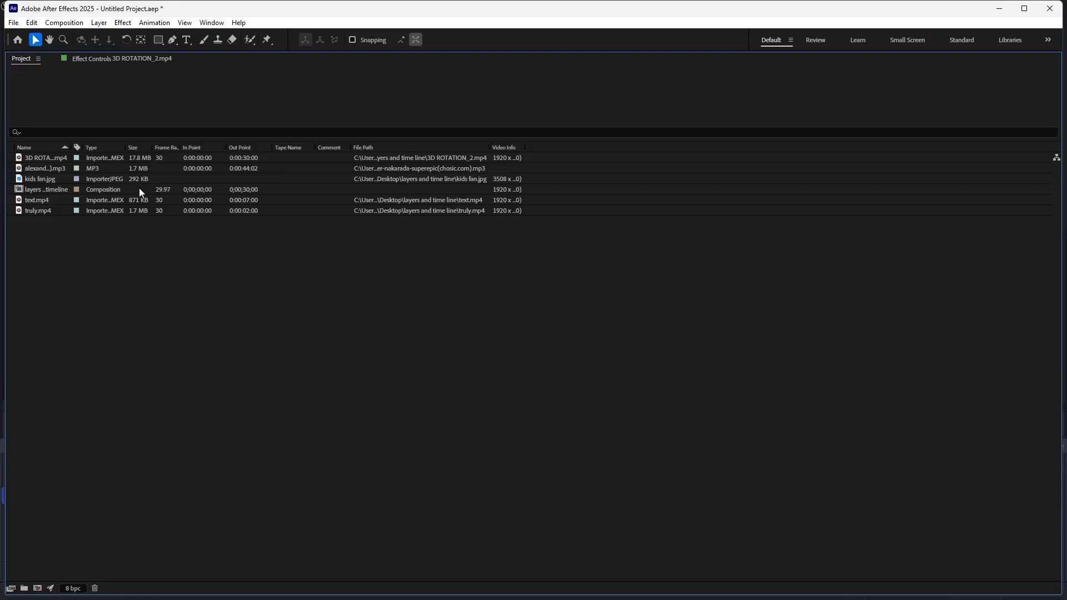
key(grave)
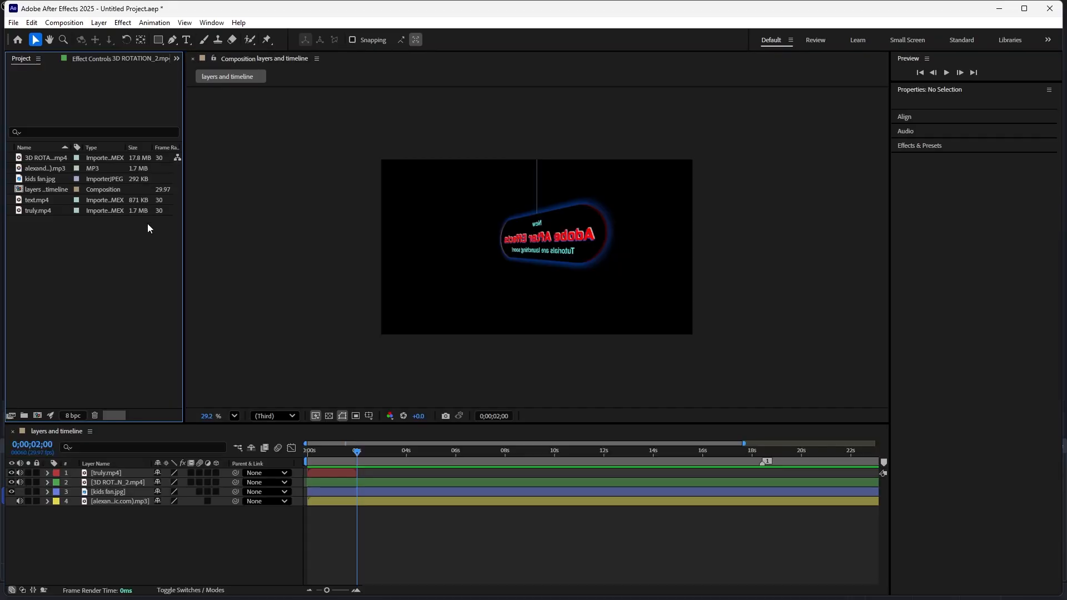
- Scrub the playhead to 0;00;02;07 and advance it frame by frame to 0;00;02;17
click(353, 460)
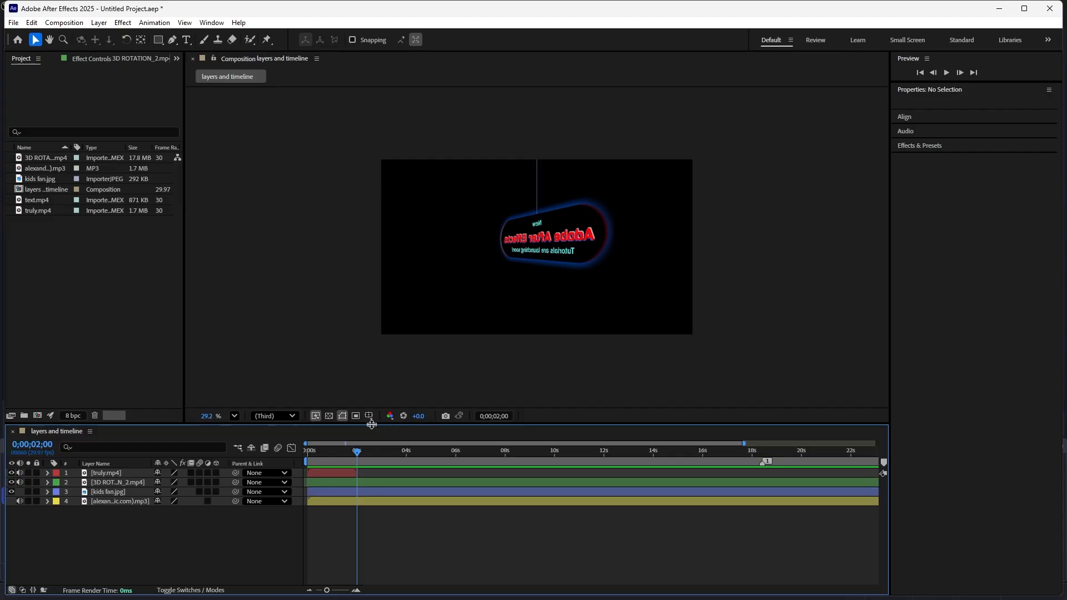
drag(357, 452, 363, 455)
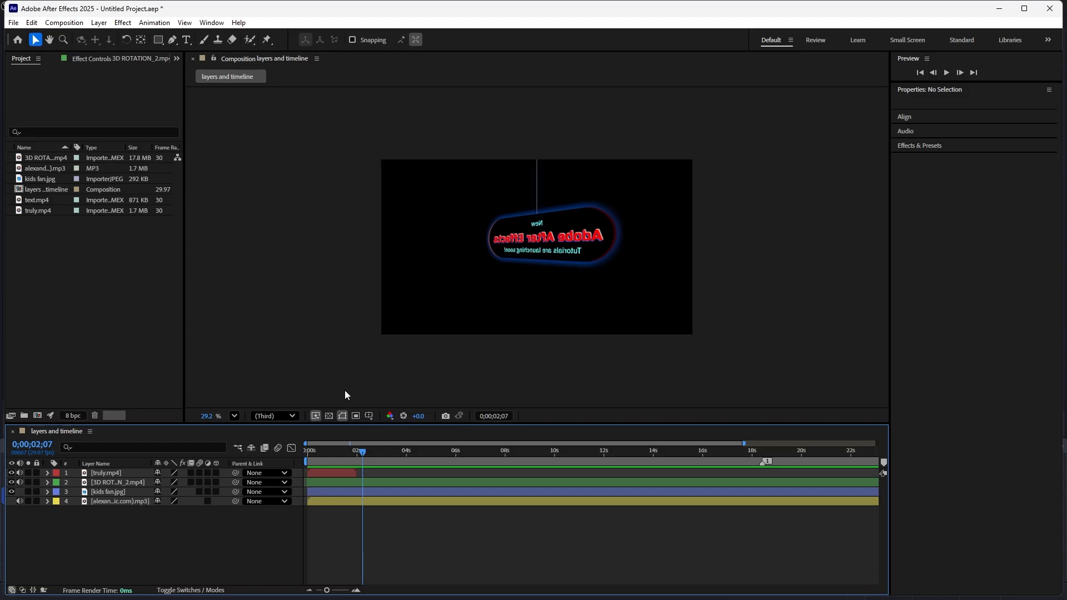
key(Page_Down)
key(Page_Down)
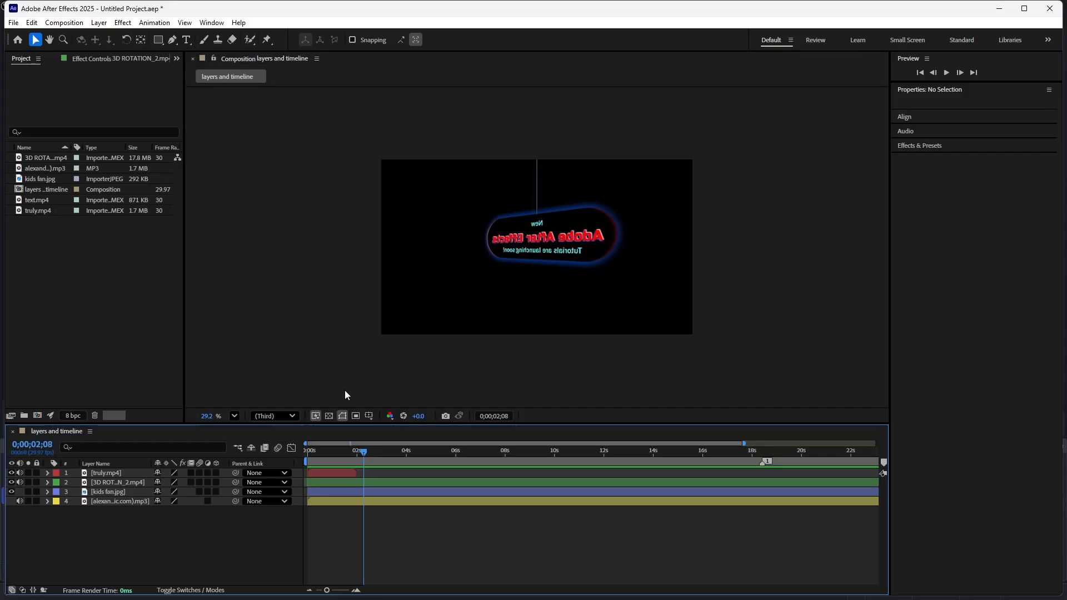
key(Page_Down)
key(Page_Down)
key(Page_Down)
key(Page_Down)
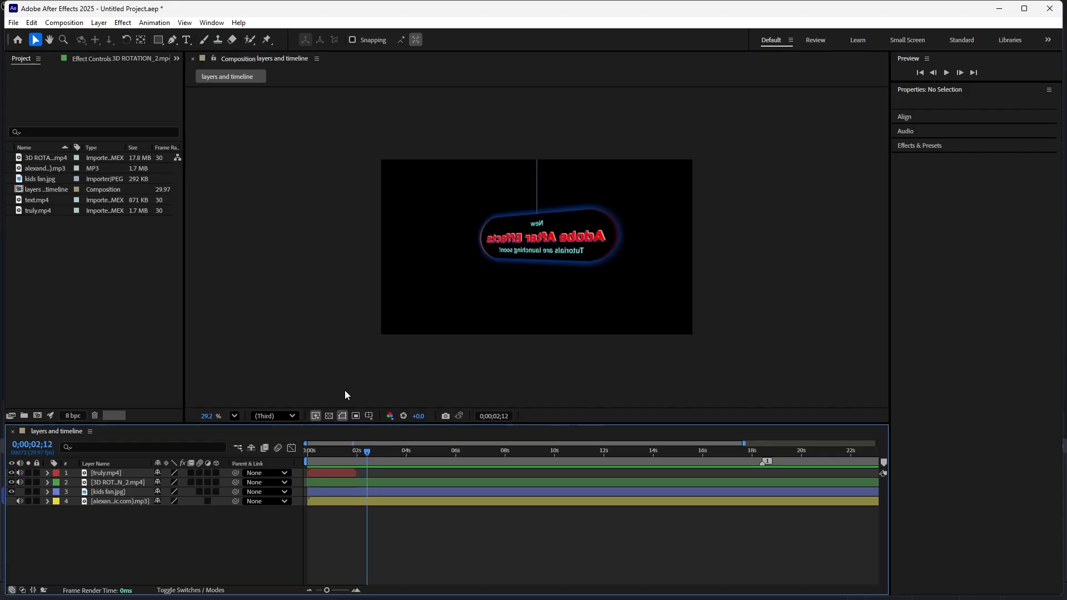
key(Page_Down)
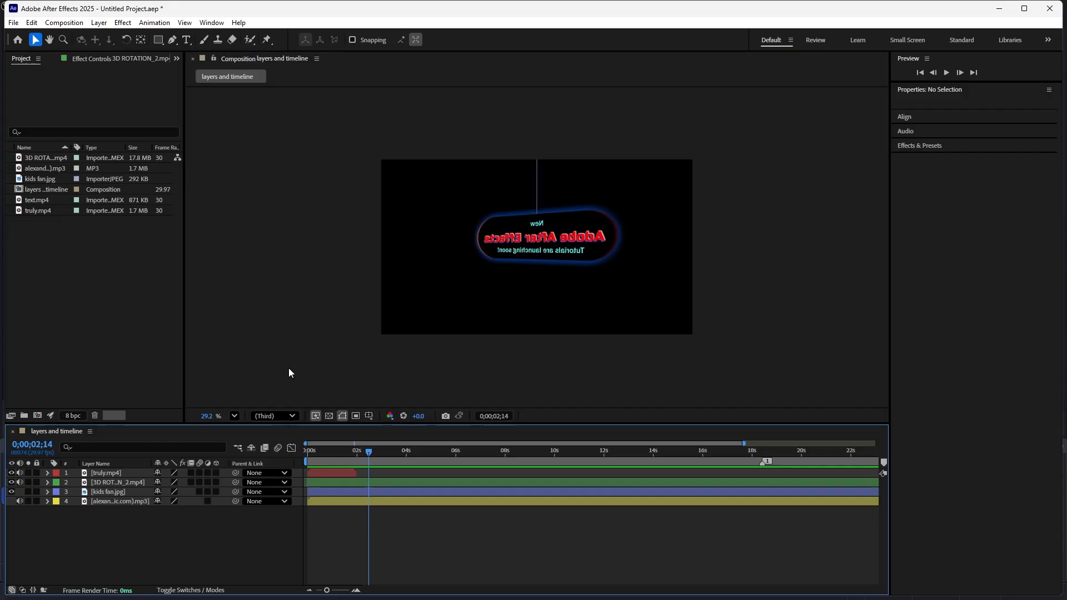
key(Page_Down)
key(Page_Down)
key(Page_Down)
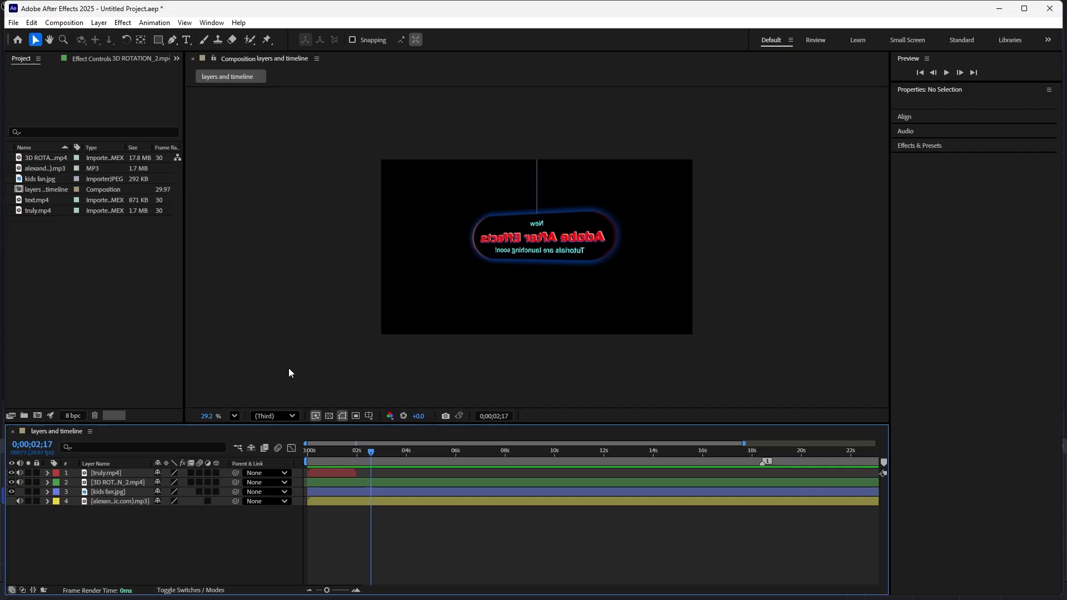
- Move the playhead back three single frames, jump forward and back in ten-frame increments, and stop at 0;00;02;13
key(Page_Up)
key(Page_Up)
key(Page_Up)
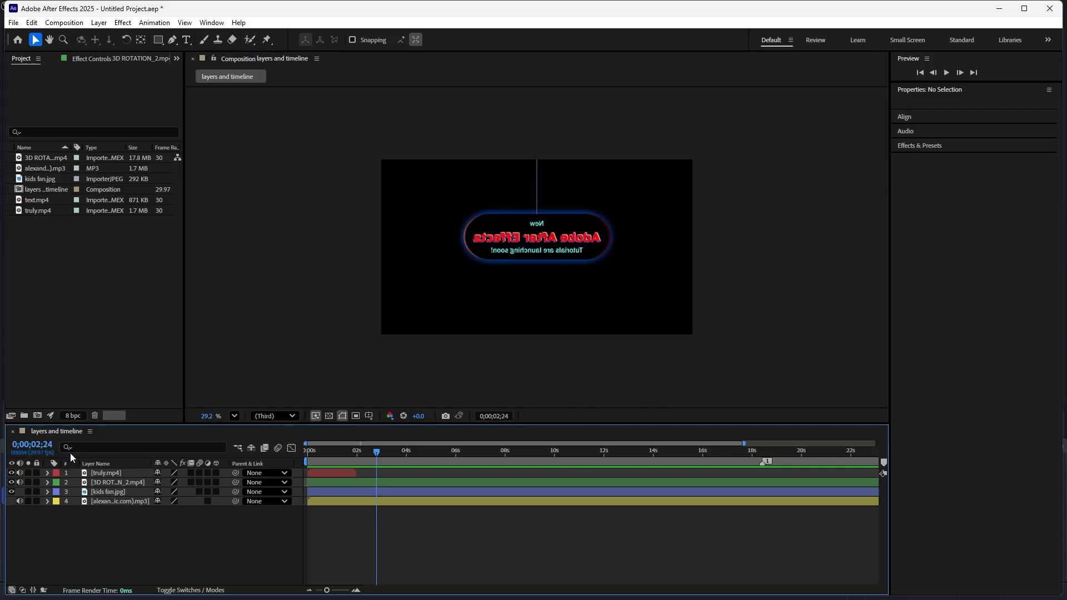
key(shift+Page_Down)
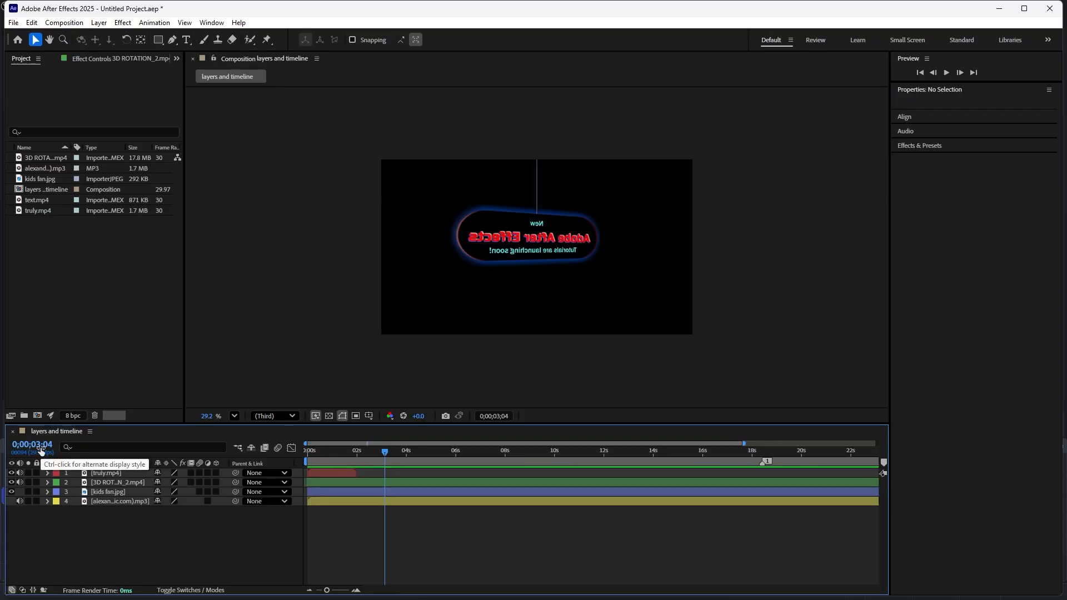
key(shift+Page_Up)
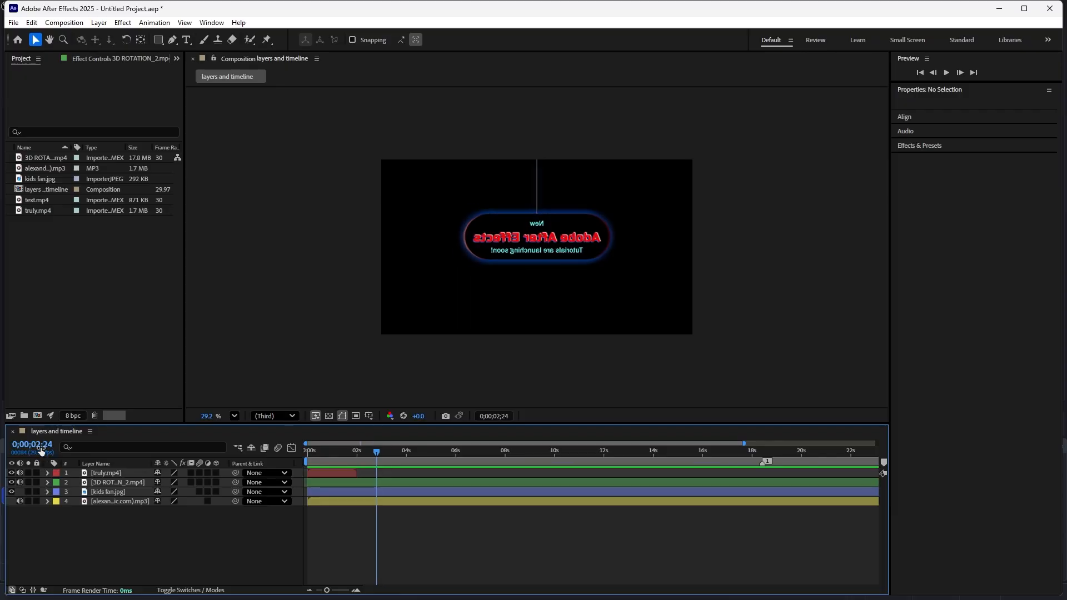
key(shift+Page_Up)
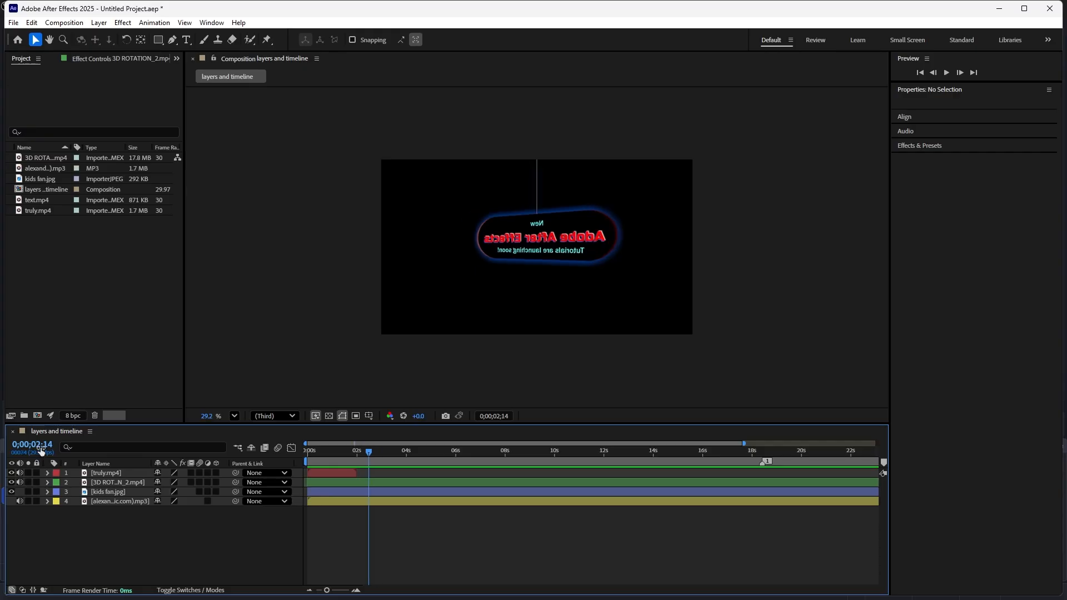
key(Page_Up)
- Place the playhead at 0;00;01;21 and select the truly.mp4 layer
click(348, 474)
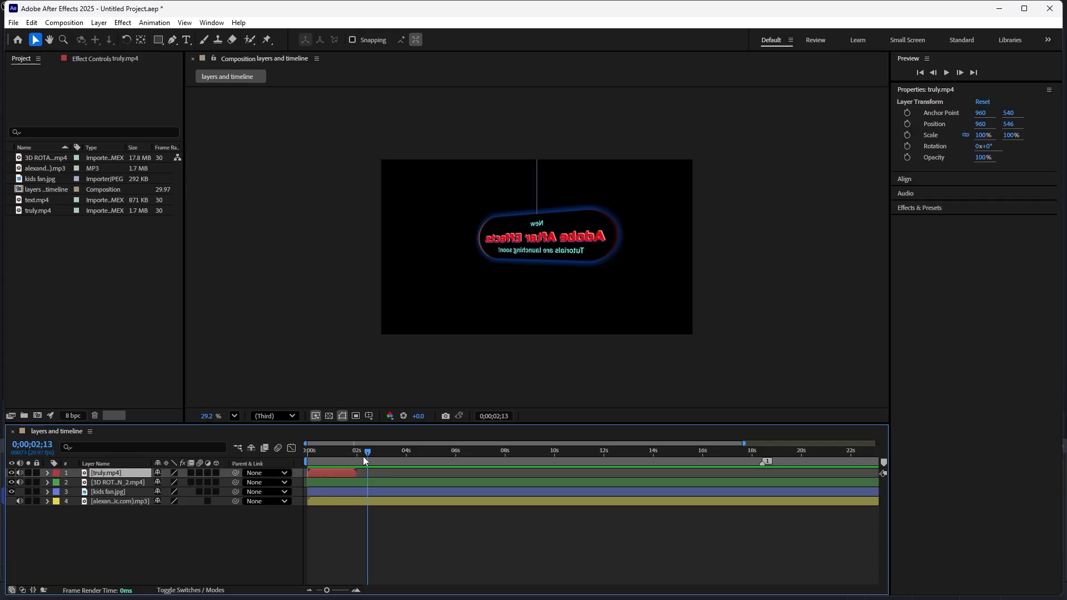
drag(365, 451, 348, 466)
click(345, 483)
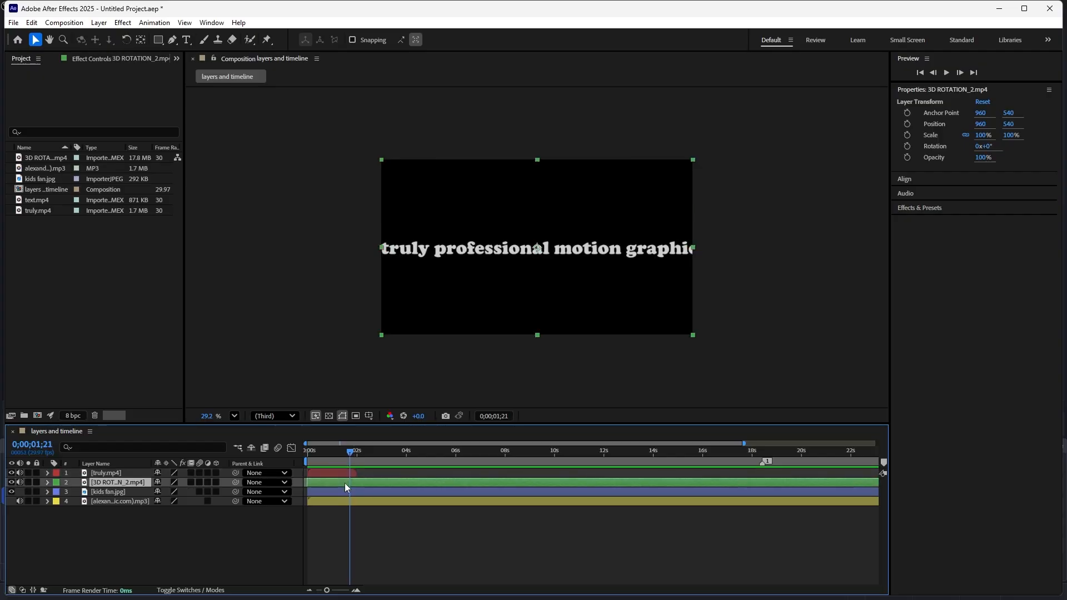
click(342, 474)
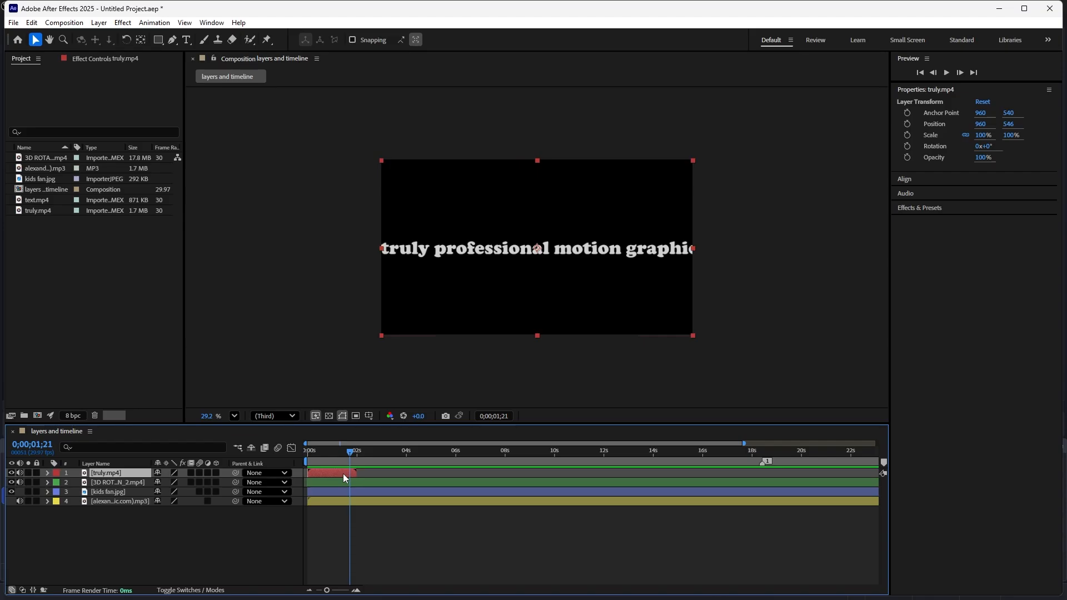
- Duplicate the truly.mp4 layer twice and undo both duplications
key(ctrl+d)
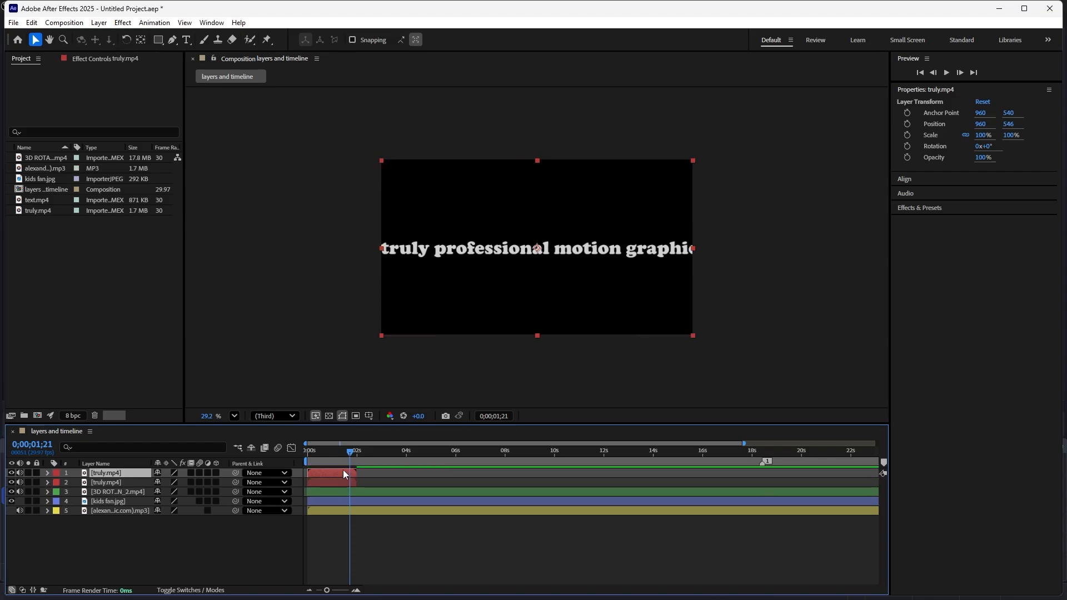
key(ctrl+d)
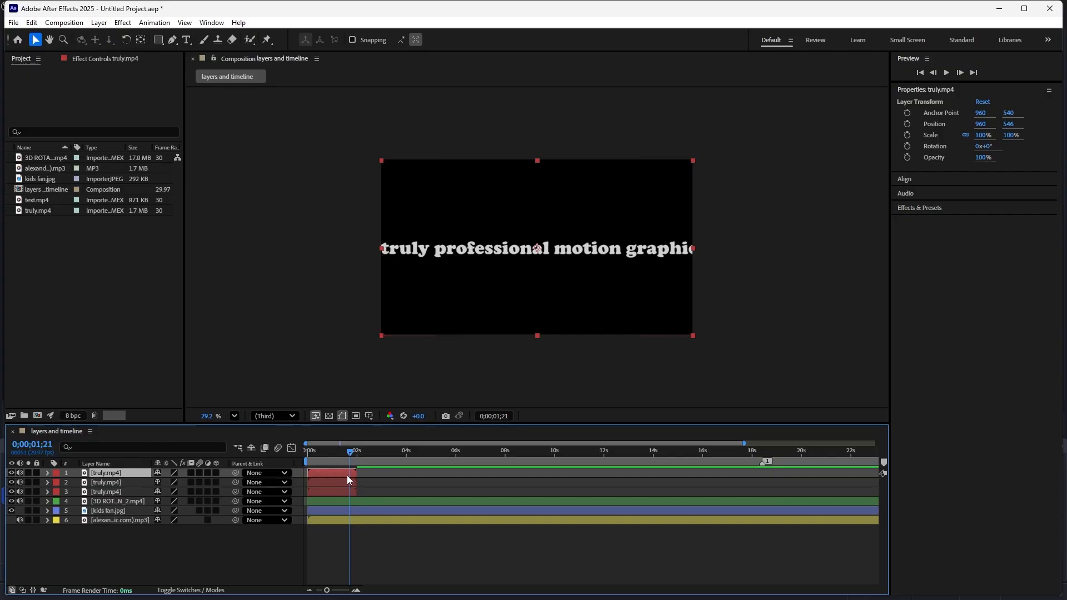
key(ctrl+z)
key(ctrl+z)
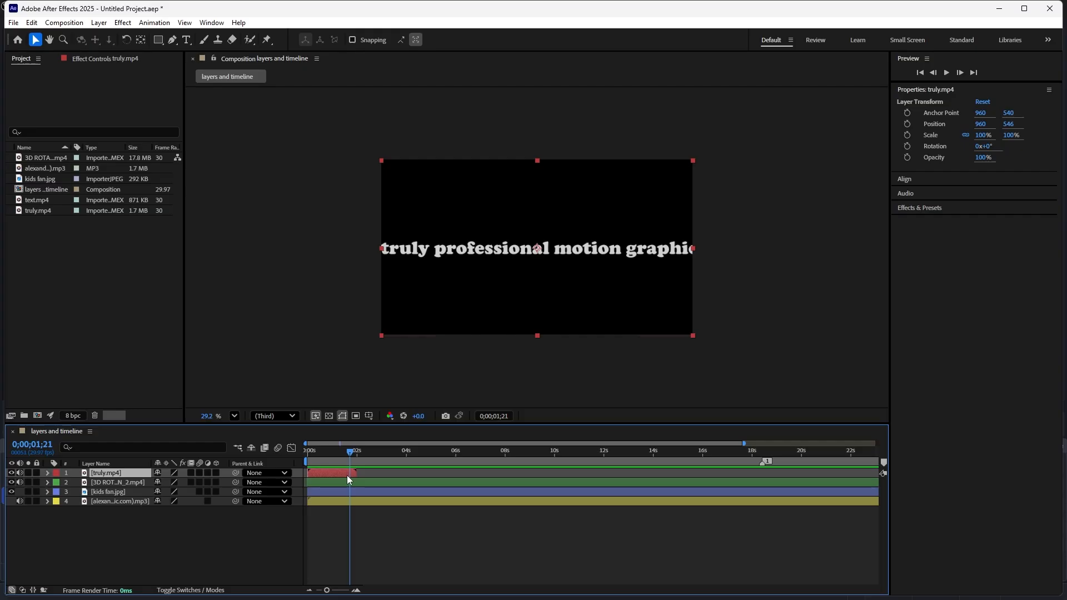
- Split the truly.mp4 layer at 0;00;01;21, scrub the playhead to 0;00;05;29, and clear the layer selection
key(ctrl+d)
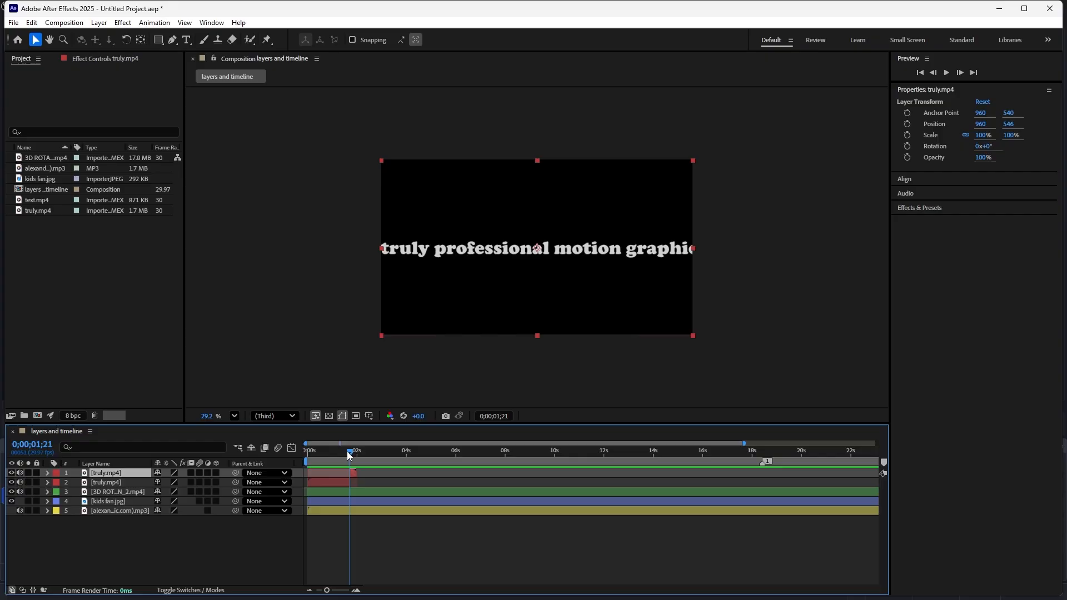
drag(348, 451, 345, 457)
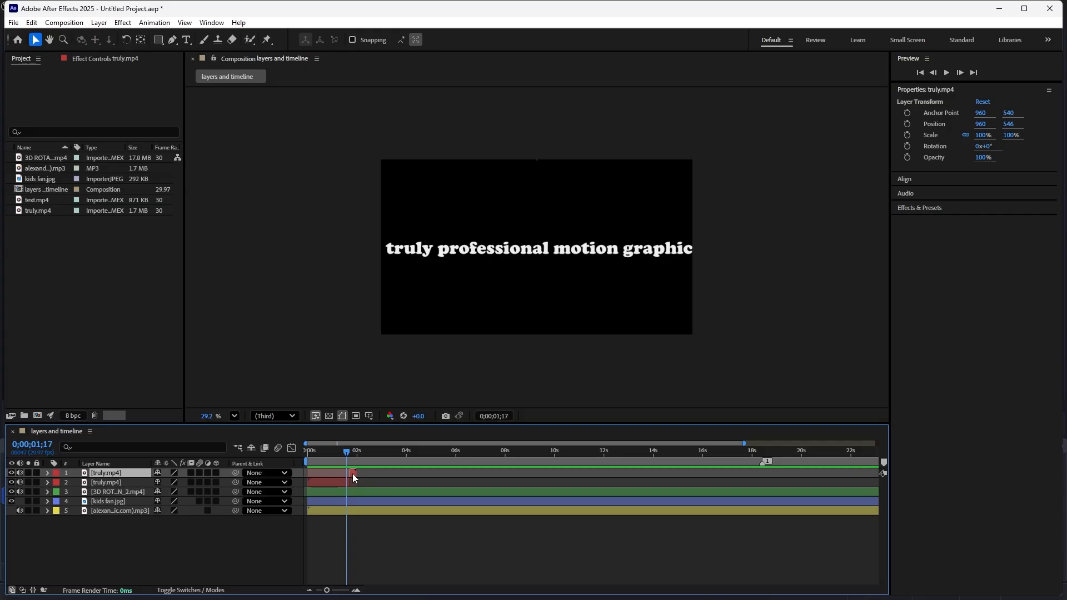
drag(349, 454, 456, 466)
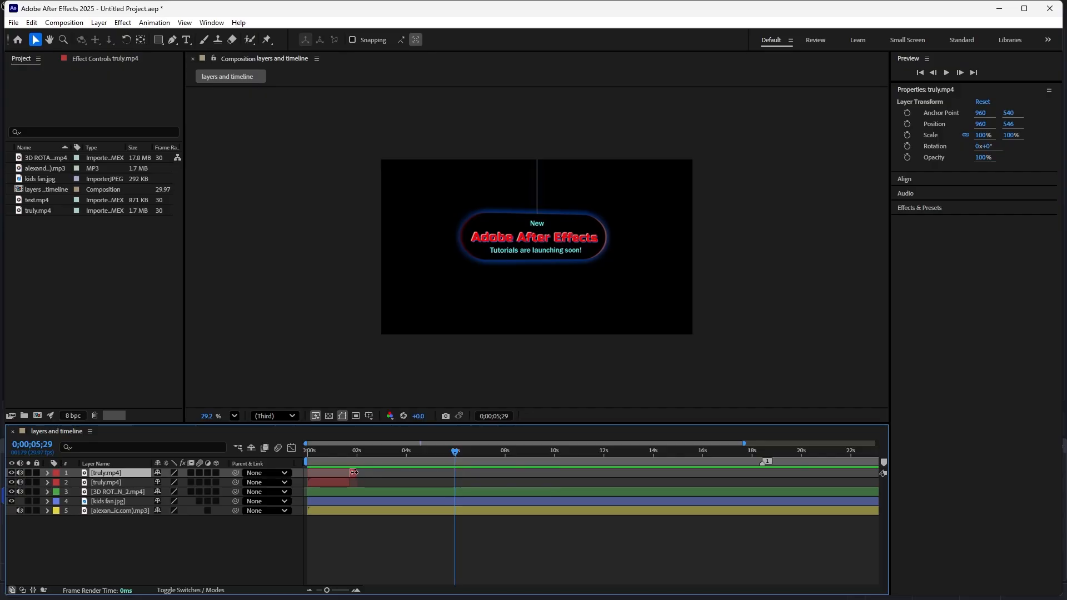
click(378, 487)
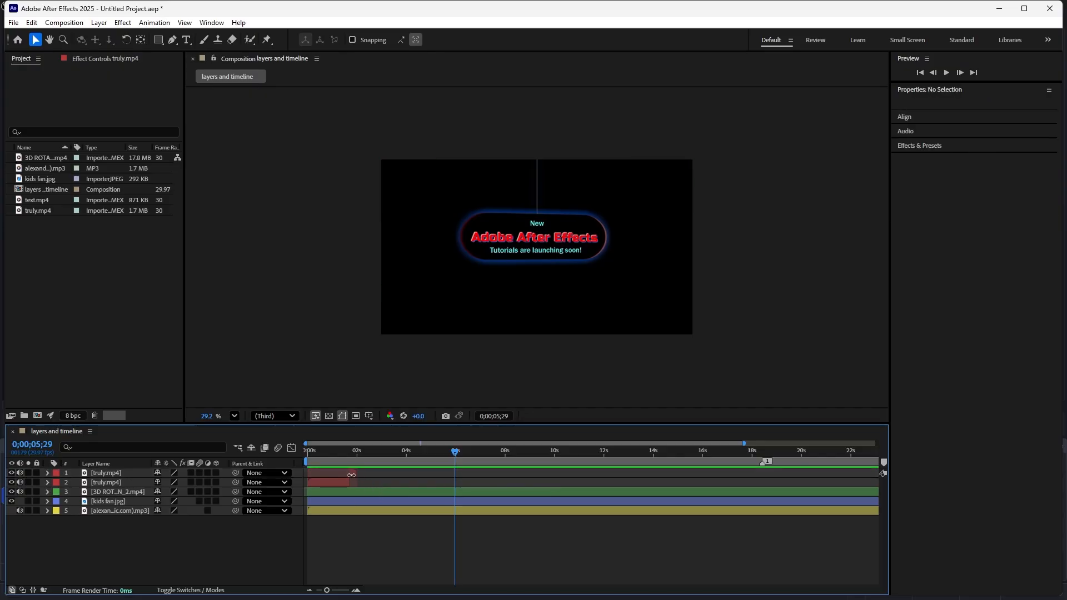
- Paste copies of the short end piece of truly.mp4 so they start at 0;00;10;01 and 0;00;14;04
click(351, 474)
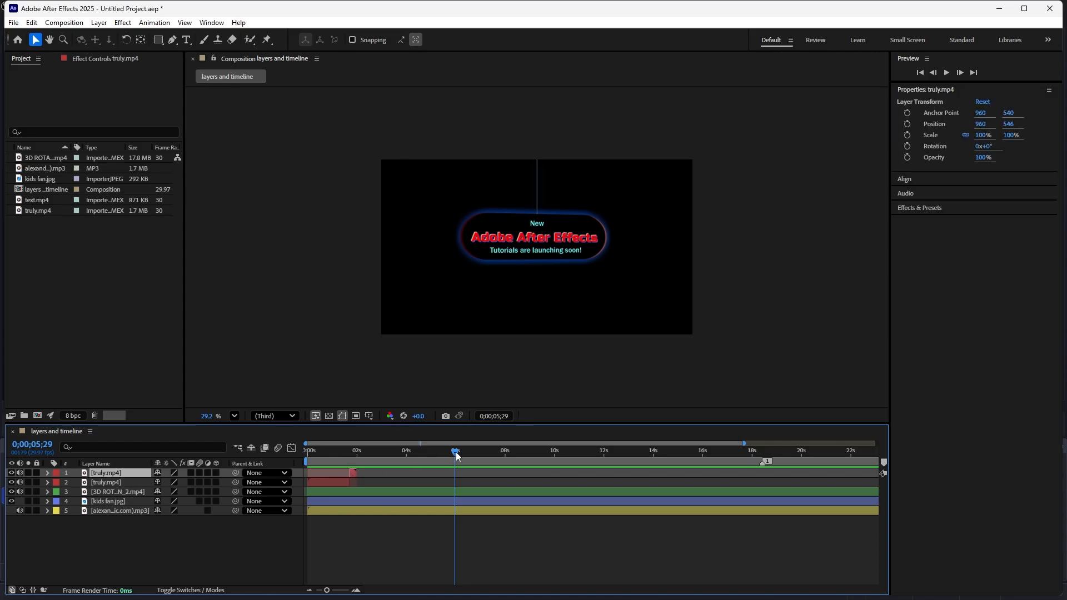
drag(456, 452, 551, 452)
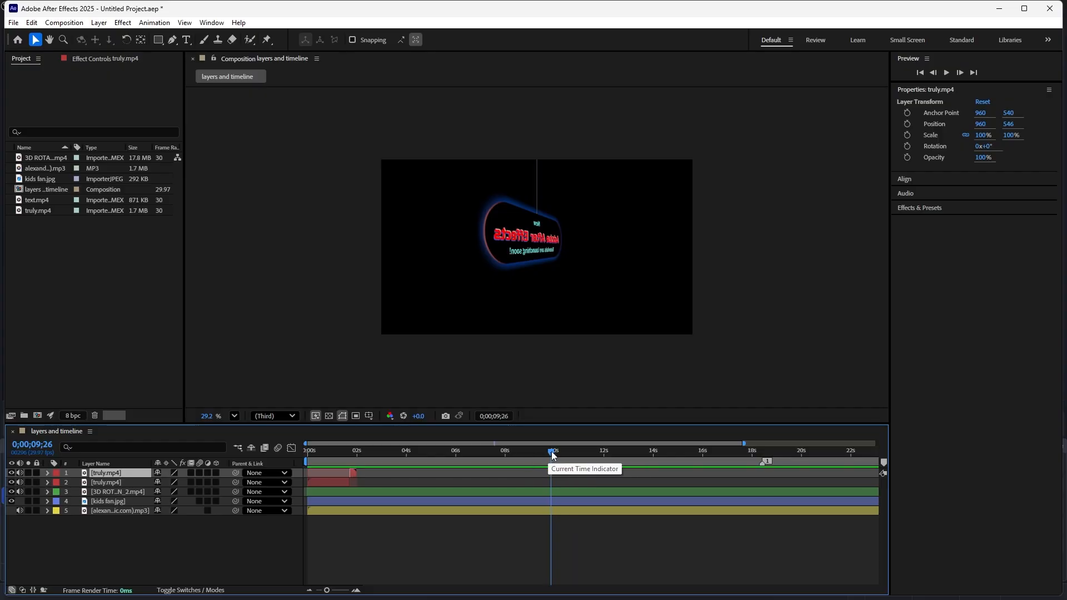
mouse_move(553, 456)
mouse_down()
mouse_move(495, 459)
mouse_move(555, 462)
mouse_up()
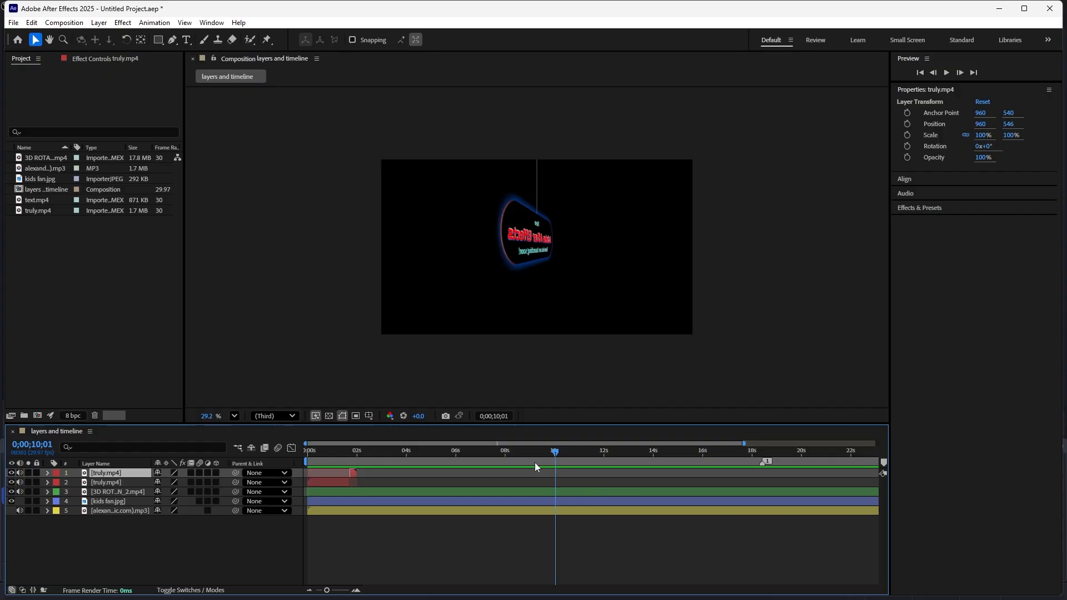
key(ctrl+alt+v)
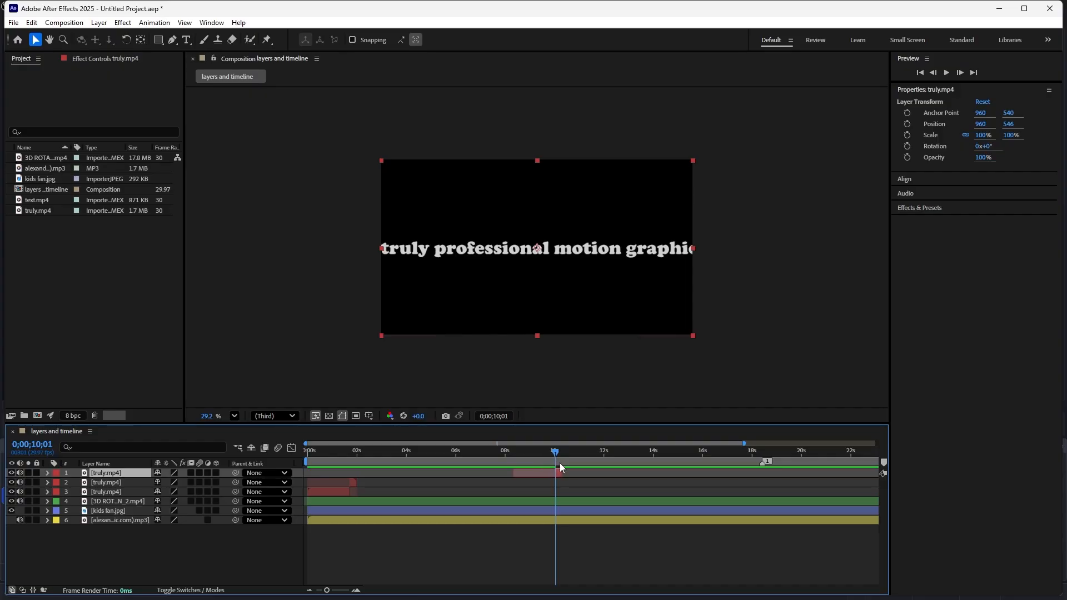
drag(554, 456, 657, 457)
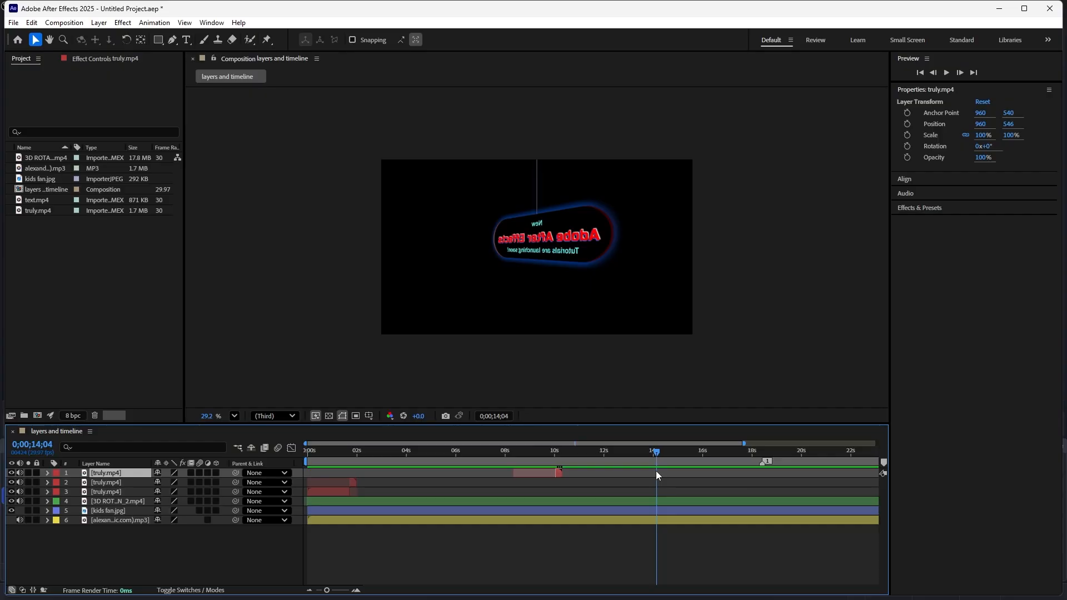
key(ctrl+alt+v)
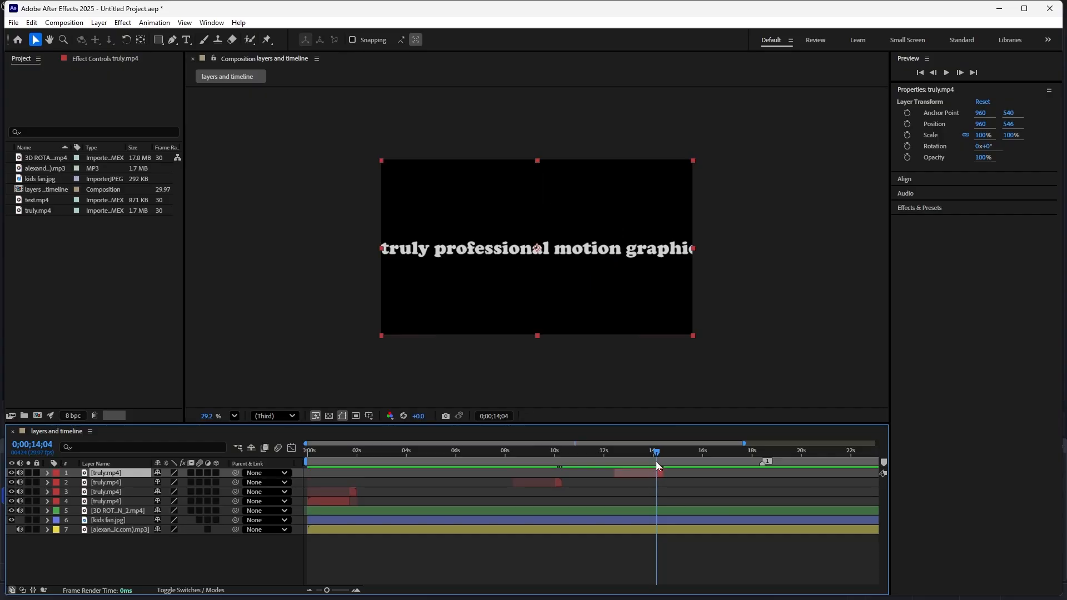
- Scrub back over the pasted pieces to 0;00;04;16 and undo both pastes and the truly.mp4 layer split
drag(656, 454, 555, 488)
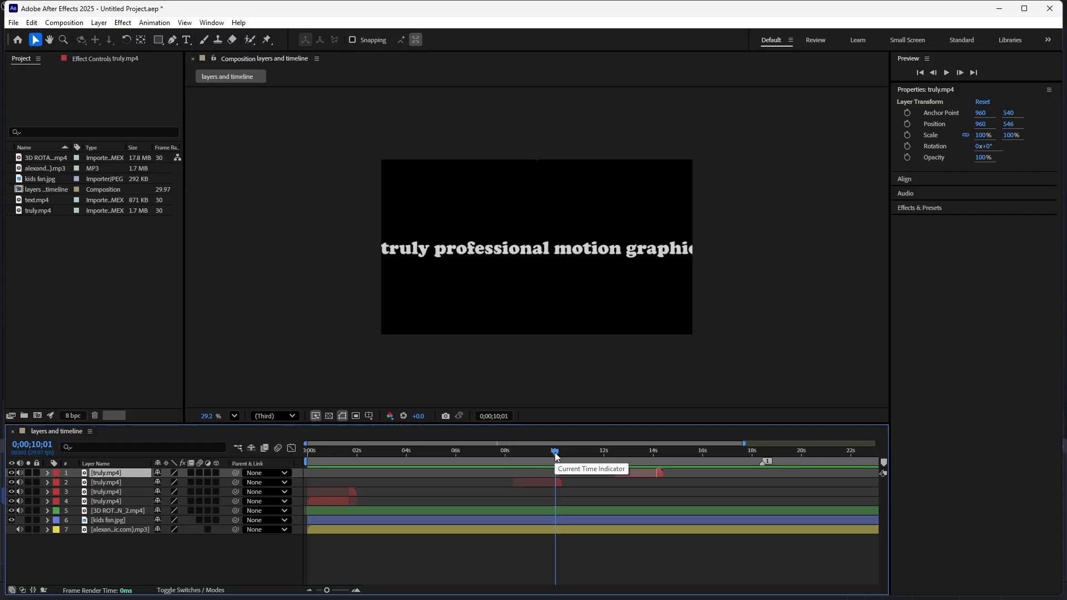
drag(555, 452, 419, 474)
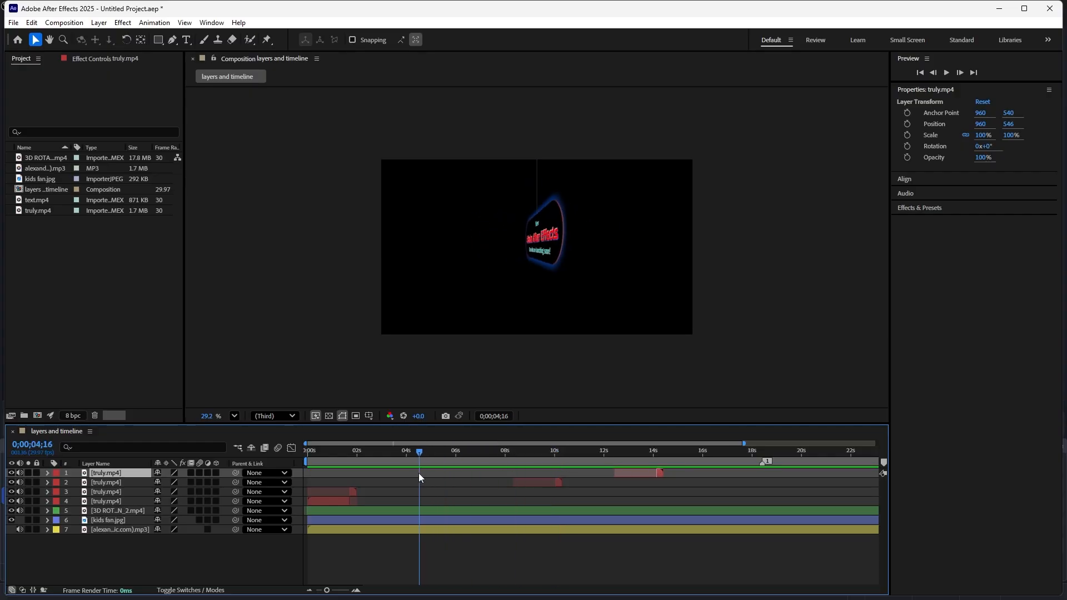
key(ctrl+z)
key(ctrl+z)
key(ctrl+z)
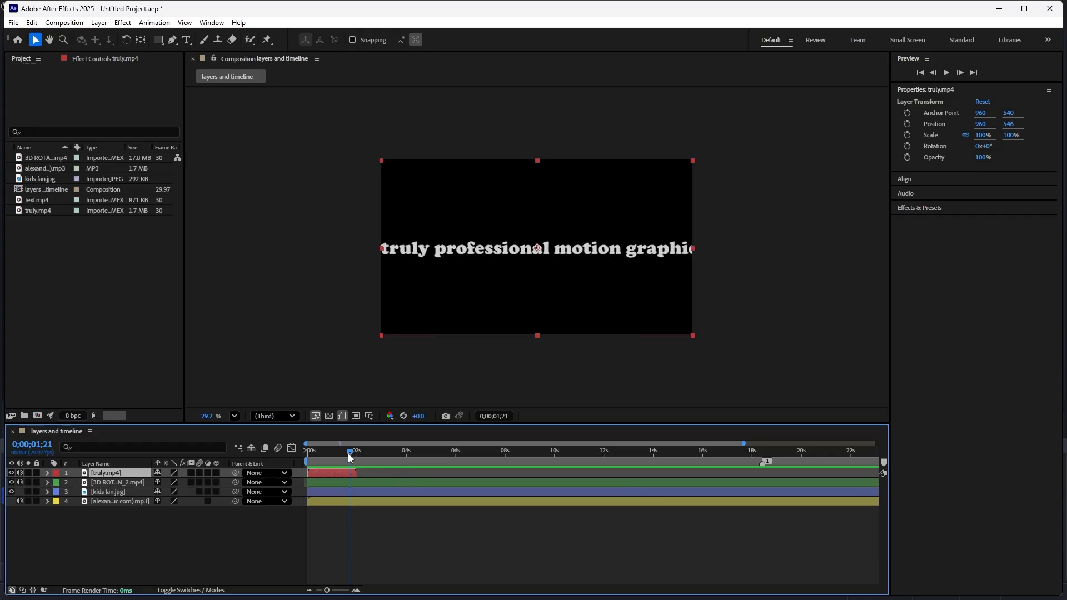
- Preview the composition from its first frame and stop playback at 0;00;05;25
drag(349, 453, 286, 462)
key(space)
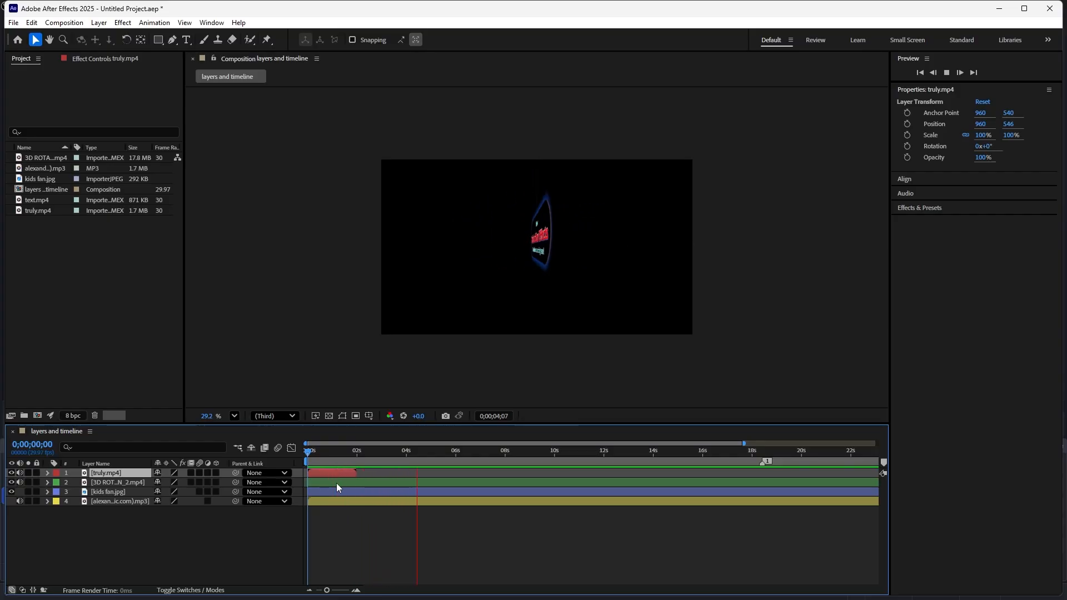
key(space)
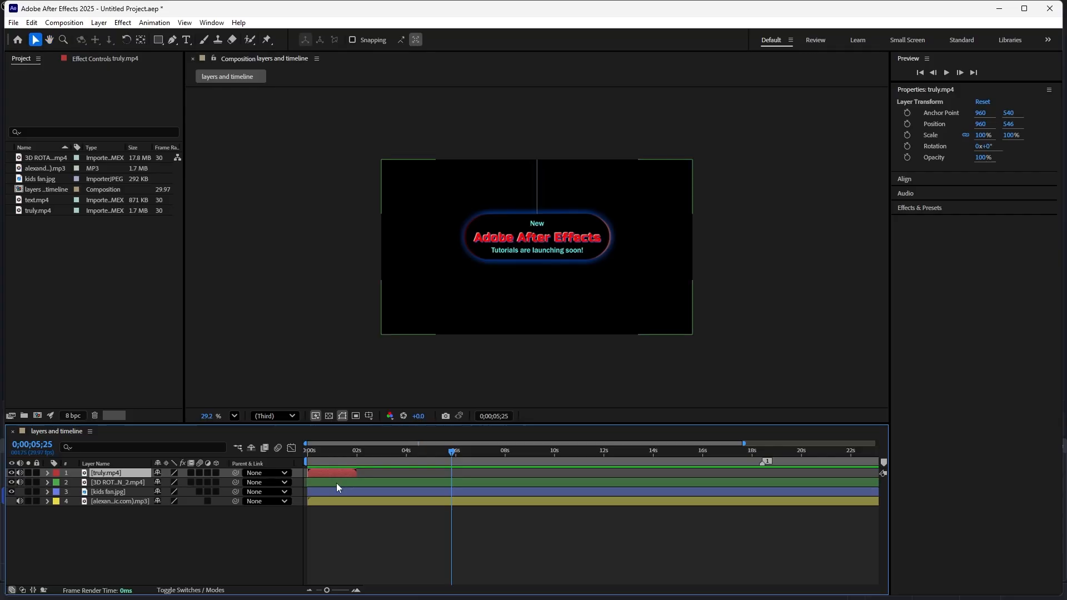